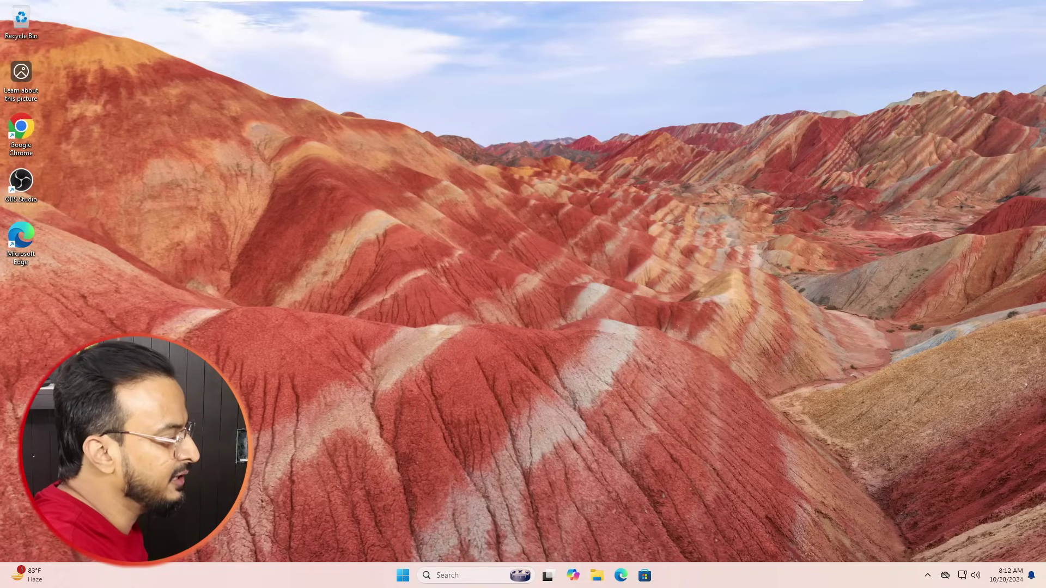
Open the restore point settings and check the system protection configuration of Local Disk (C:) without changing it.
key(super+s)
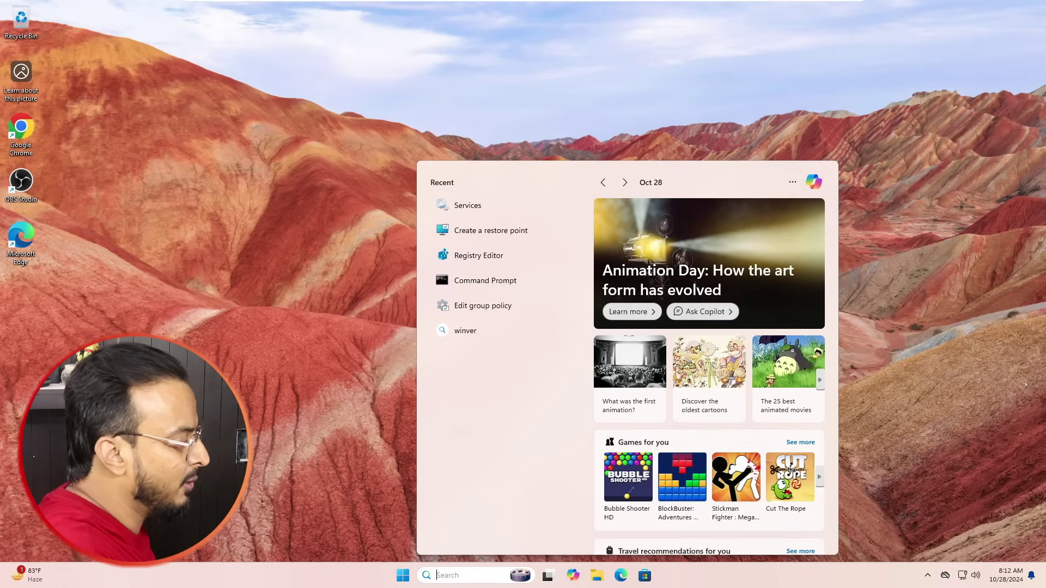
text(restore)
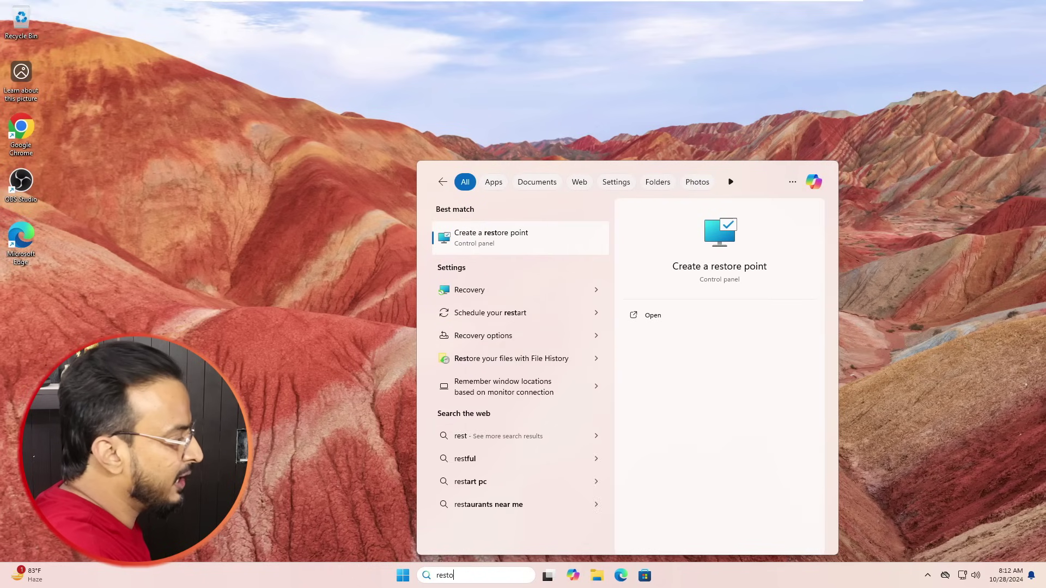
click(532, 240)
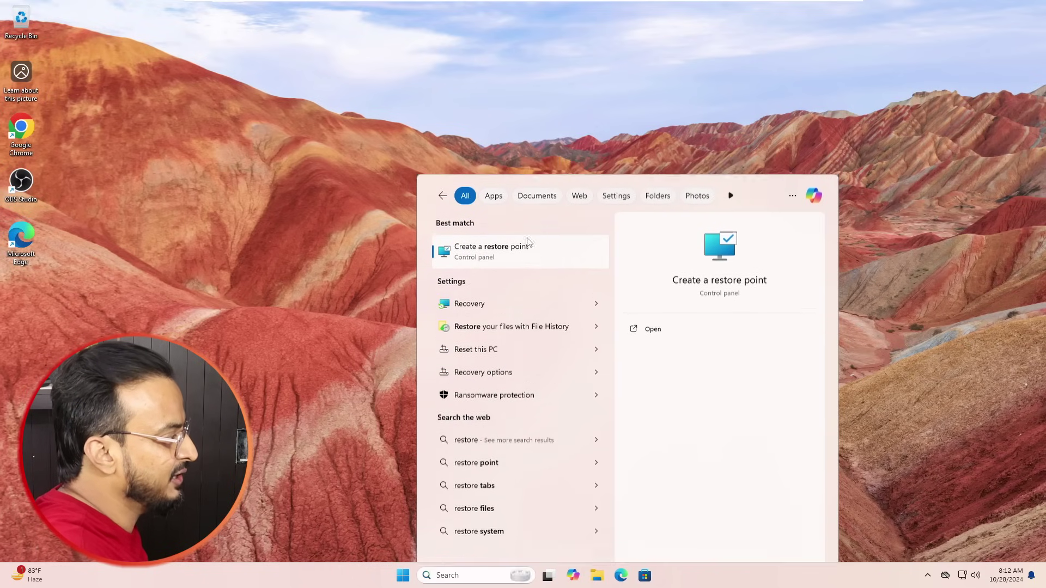
drag(232, 79, 578, 170)
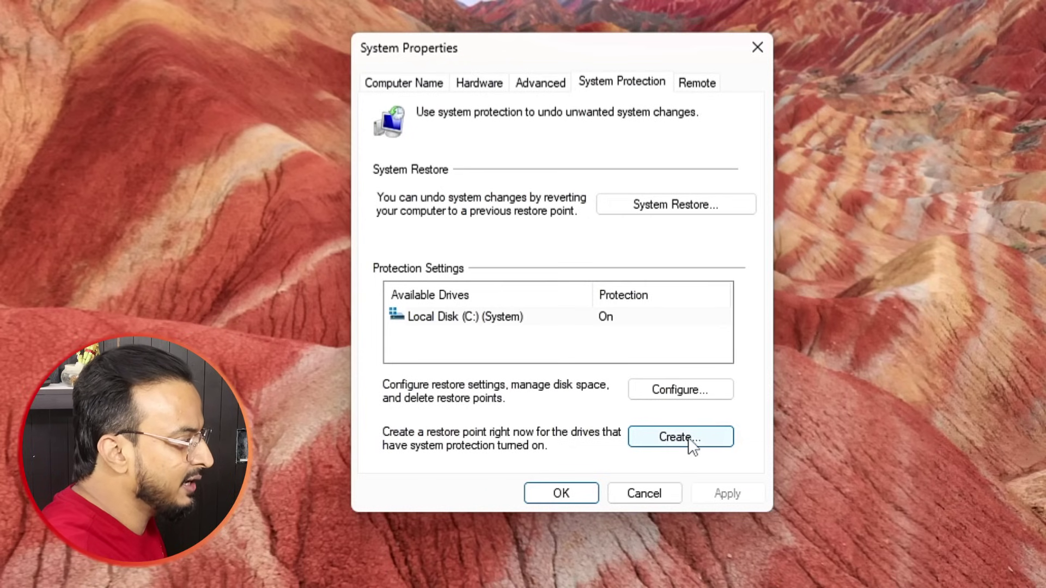
click(697, 396)
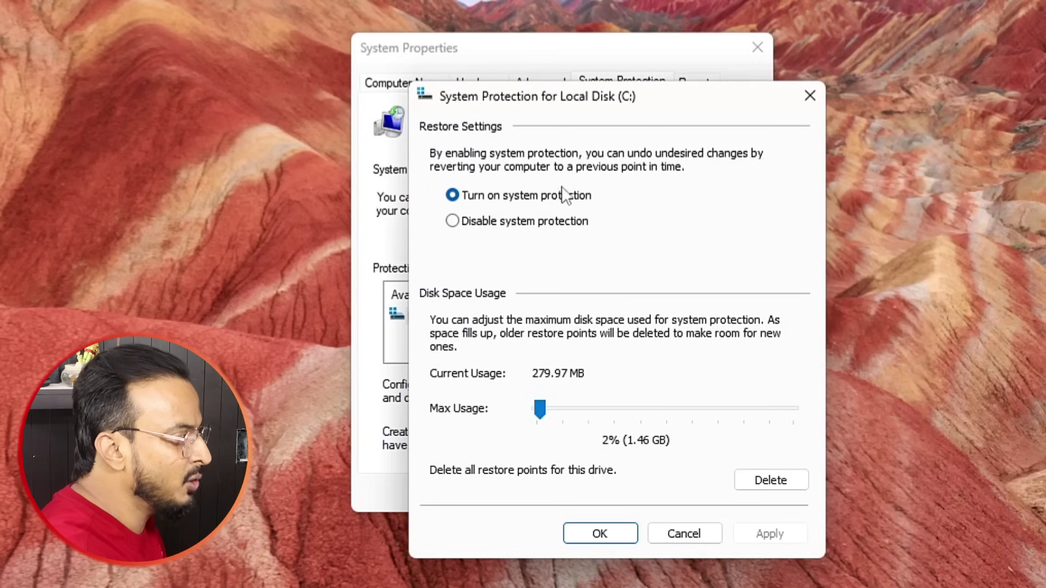
click(680, 534)
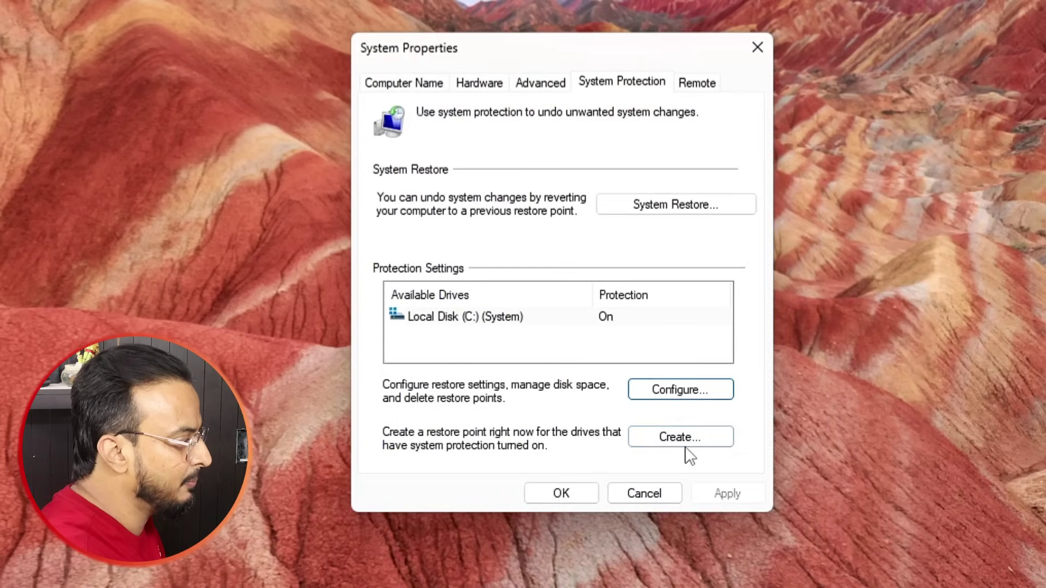
Create a restore point described as "Win 11 Optimization" and close System Properties.
click(681, 438)
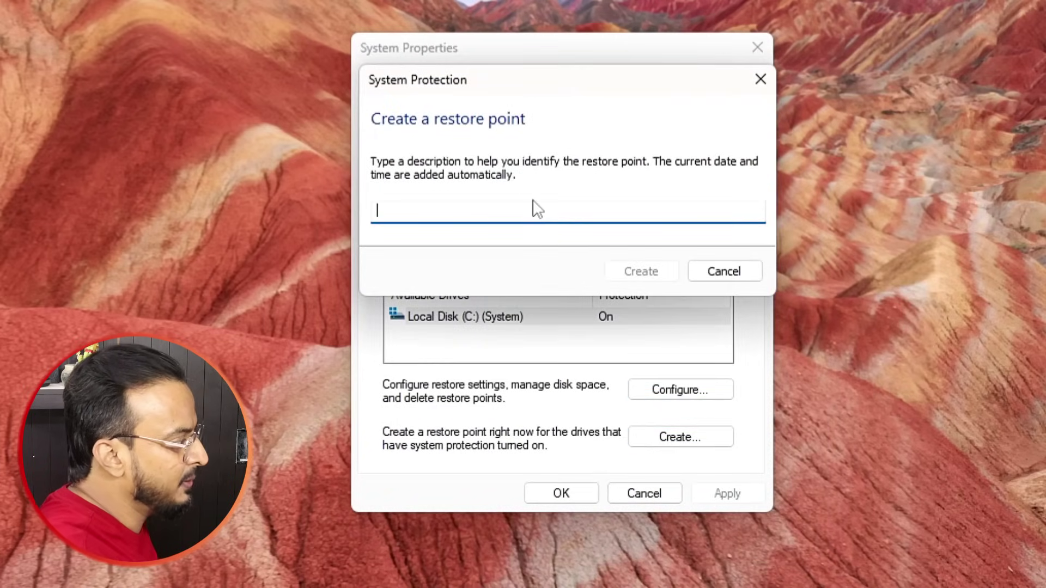
text(Win 1)
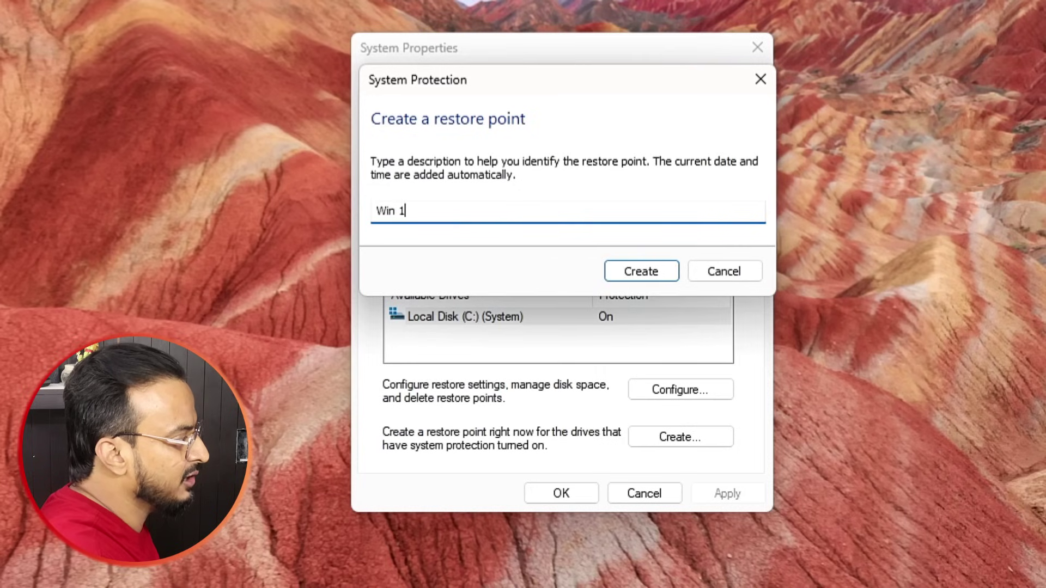
text(1 Optimiza)
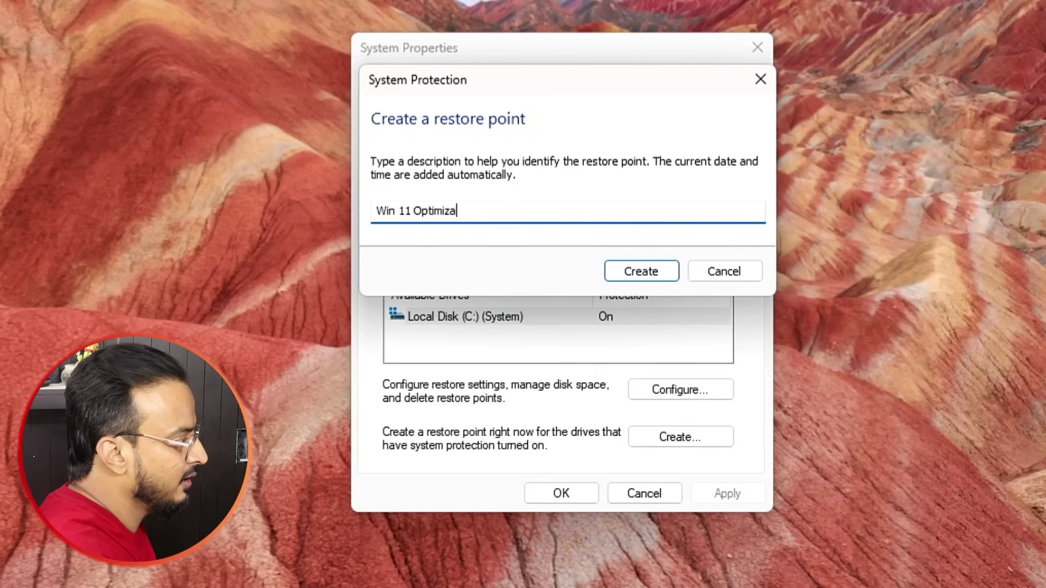
text(tion)
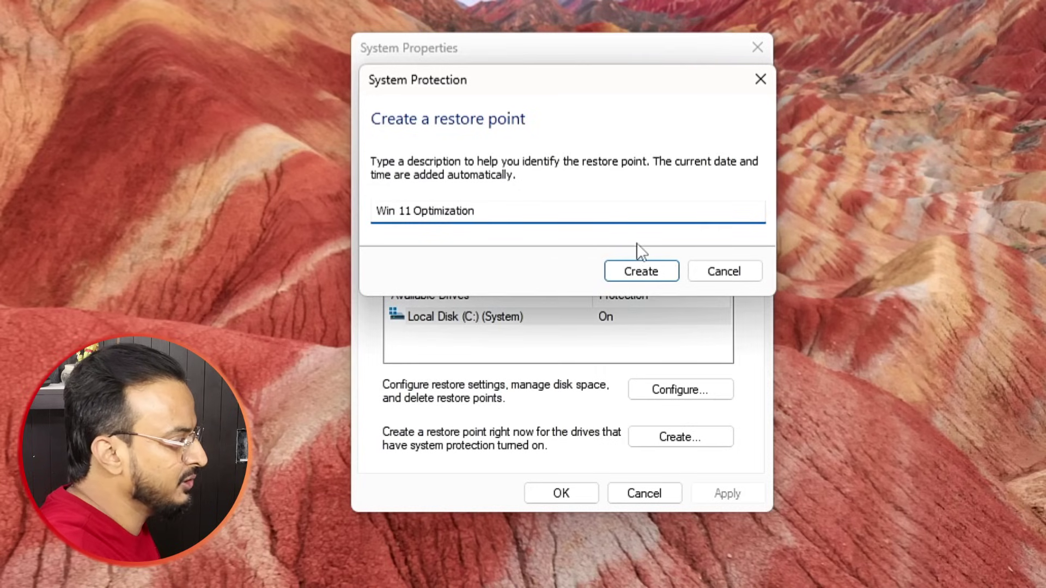
click(632, 270)
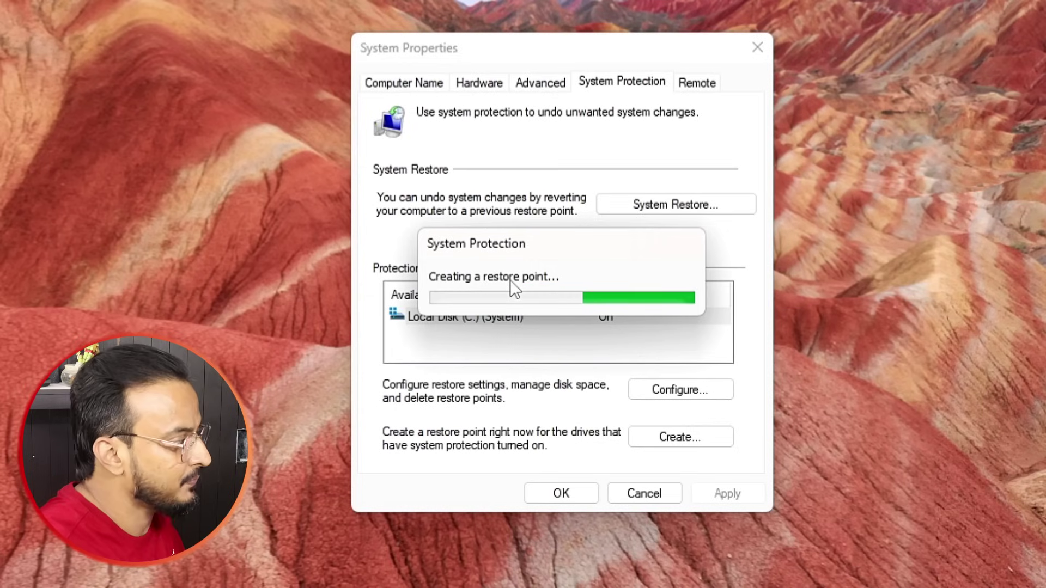
click(573, 497)
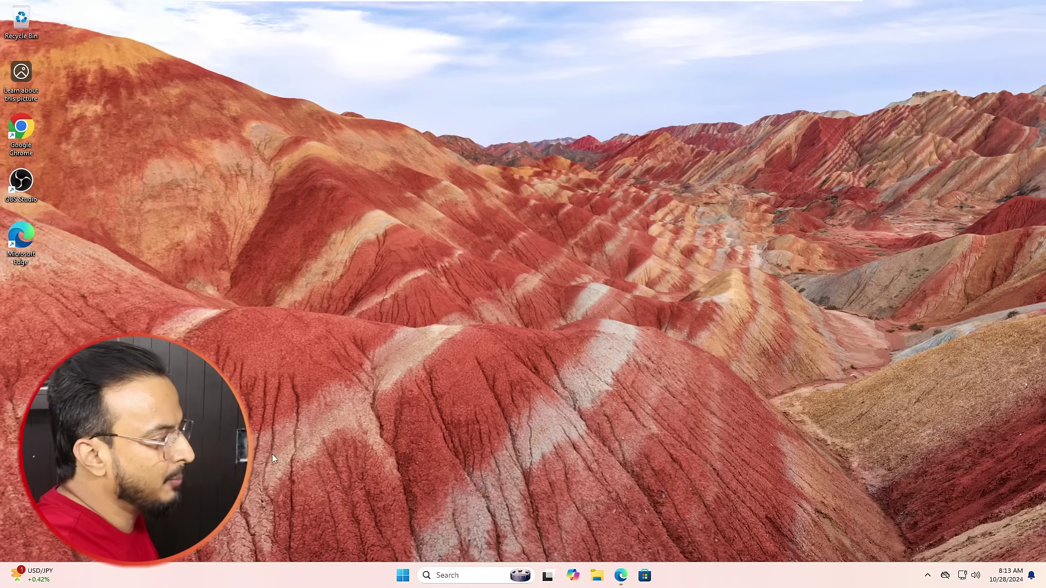
Open Task Manager, examine the CPU utilization, processes, threads and handles in the performance view, and close it.
right_click(386, 573)
click(414, 533)
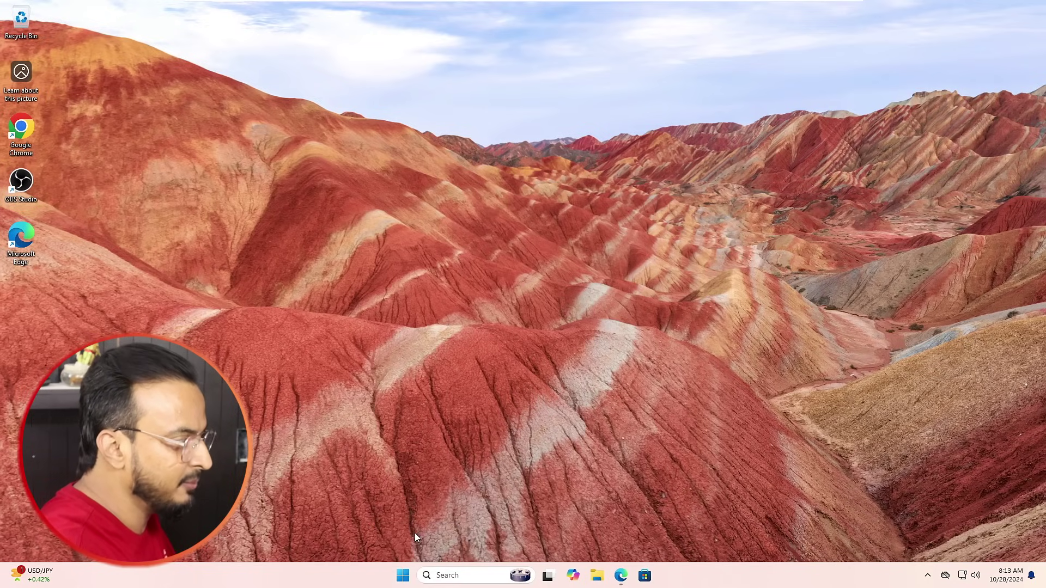
drag(163, 97, 387, 131)
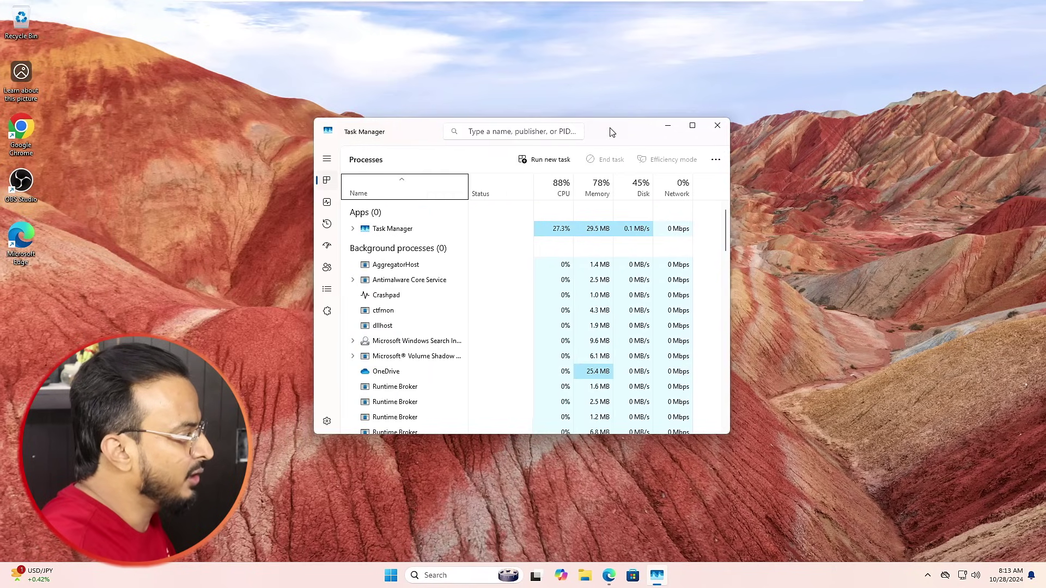
click(325, 203)
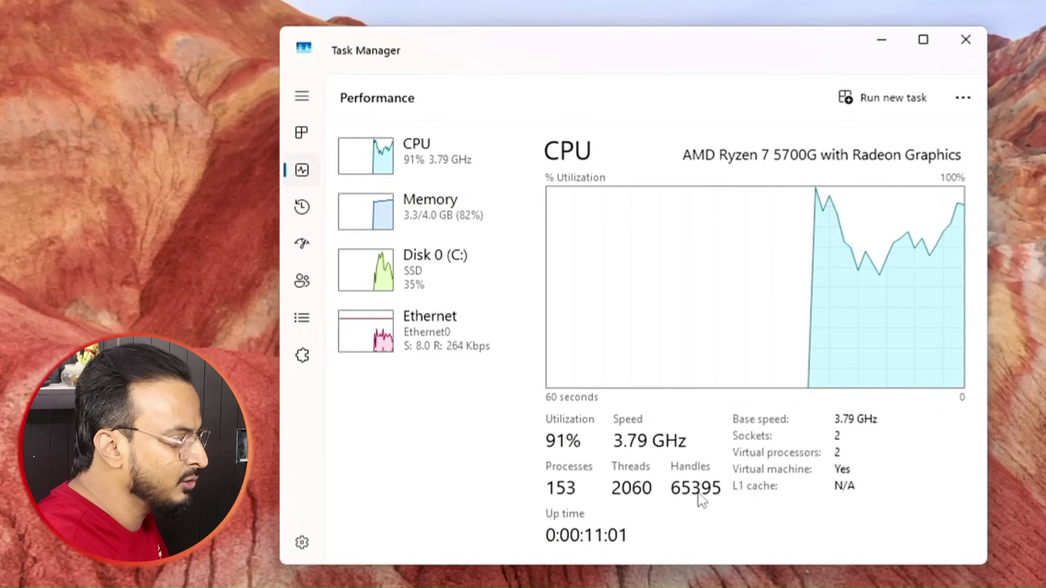
click(966, 39)
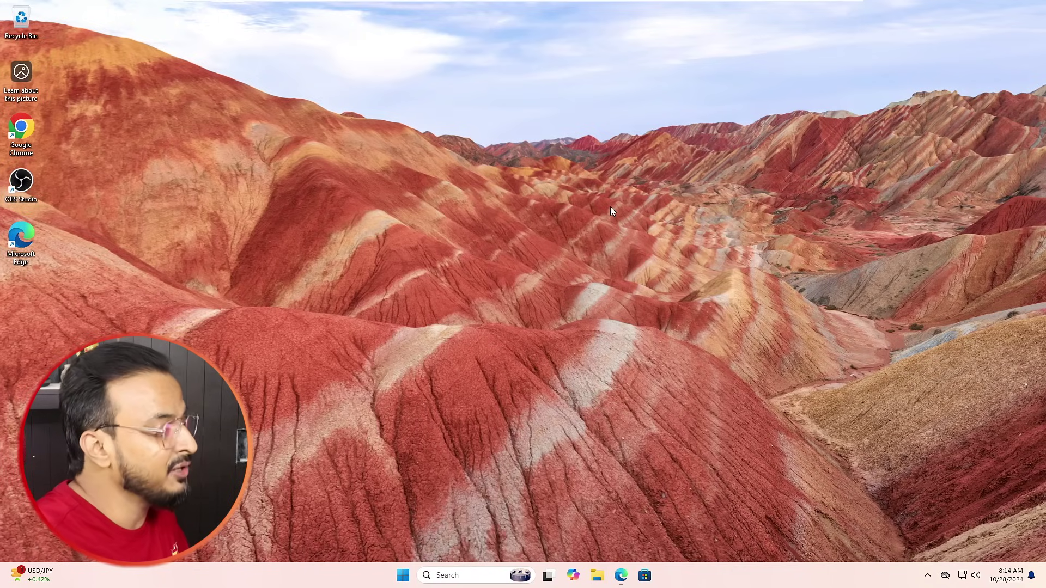
Search Local Disk (C:) for "dump" in File Explorer to test the search speed, and close the window.
click(598, 579)
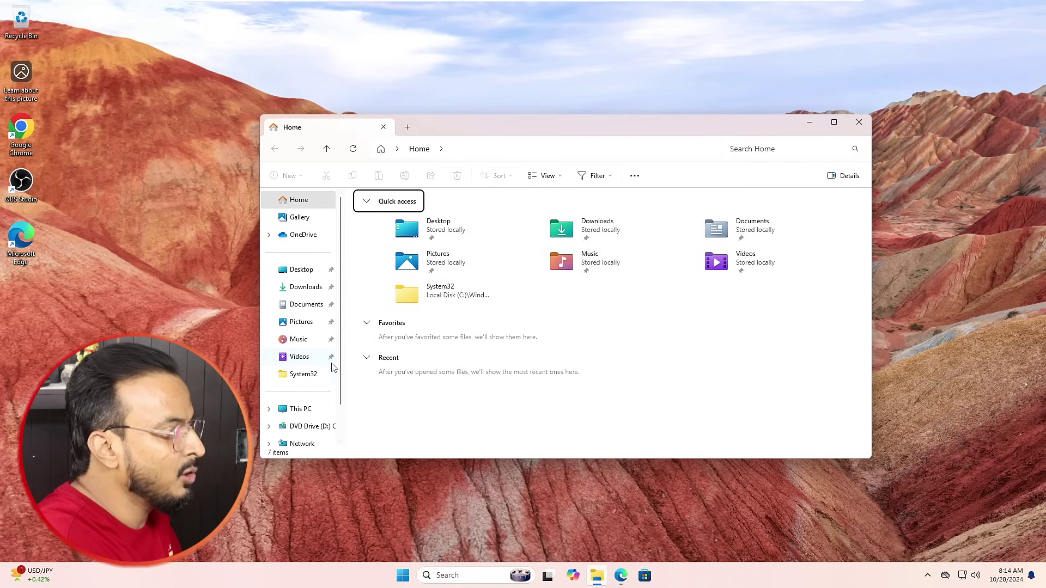
click(307, 410)
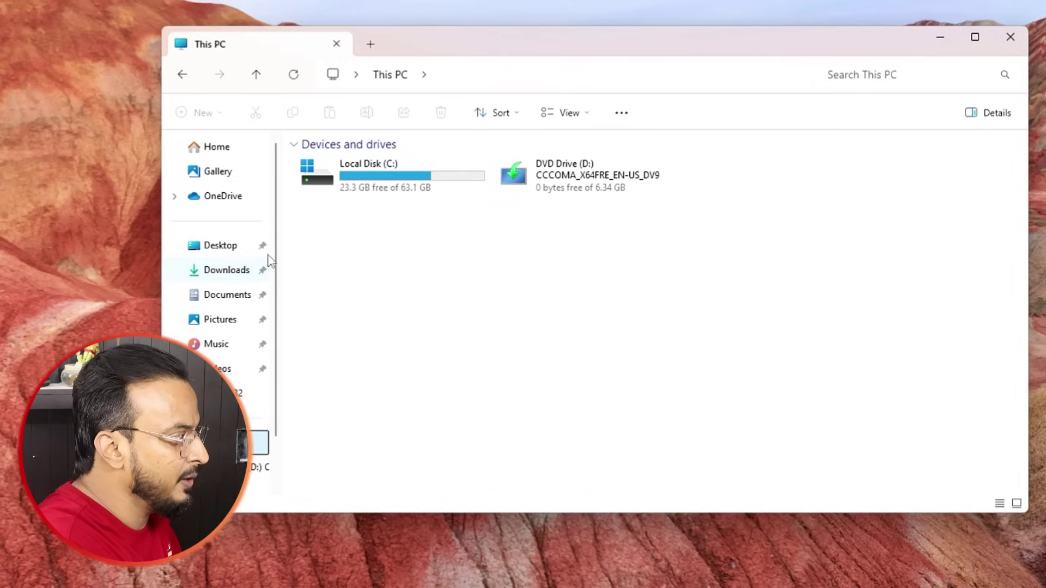
double_click(405, 183)
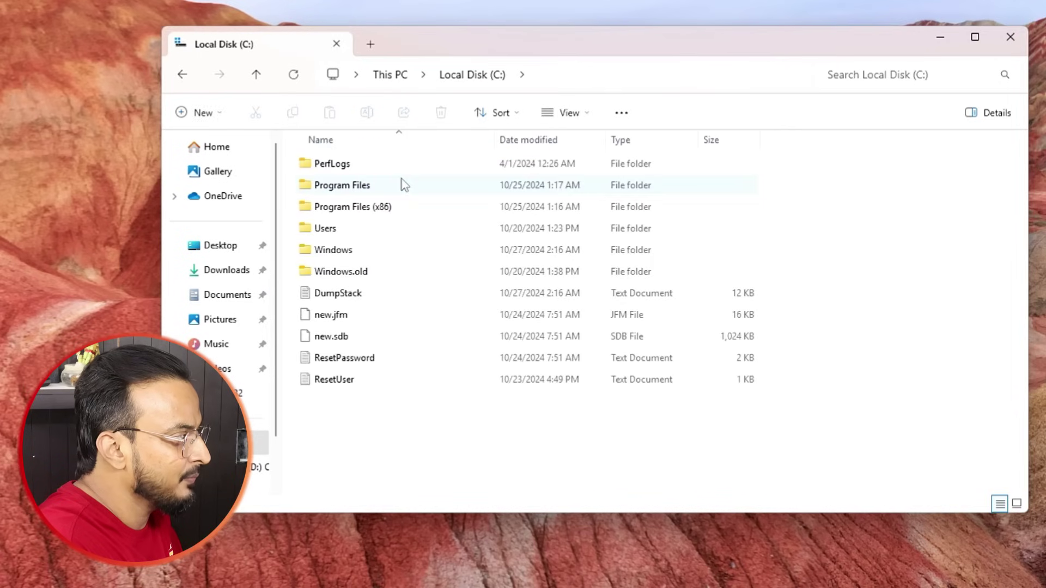
click(905, 75)
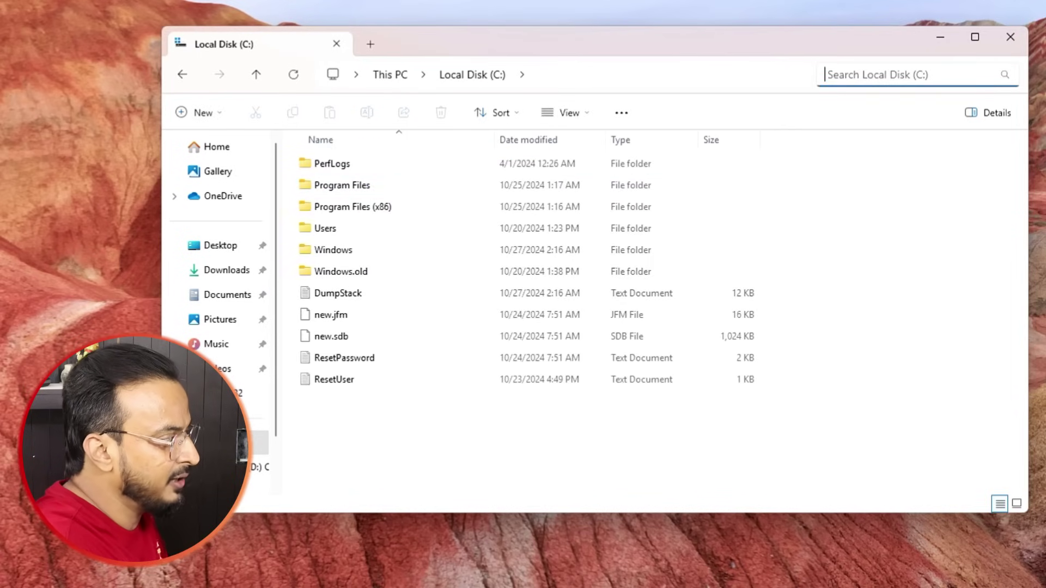
text(dump)
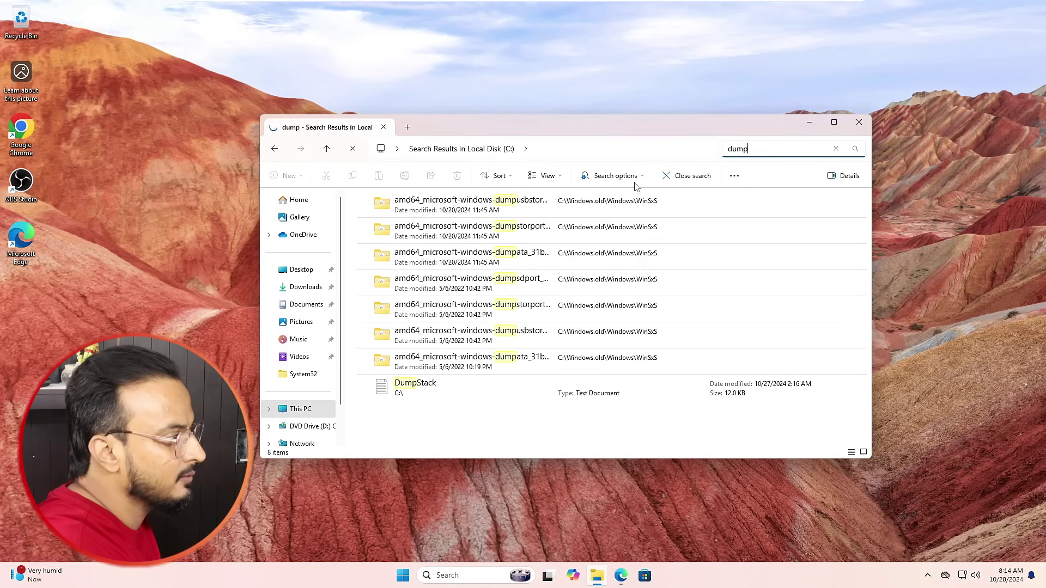
click(858, 123)
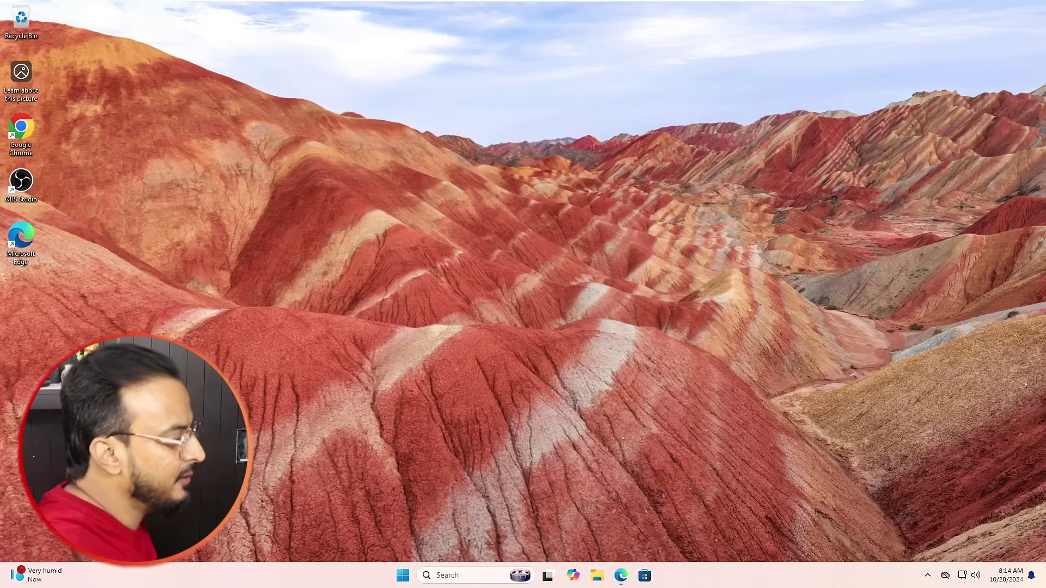
Open the Services console and bring up the properties of the Windows Search service.
click(463, 569)
text(services)
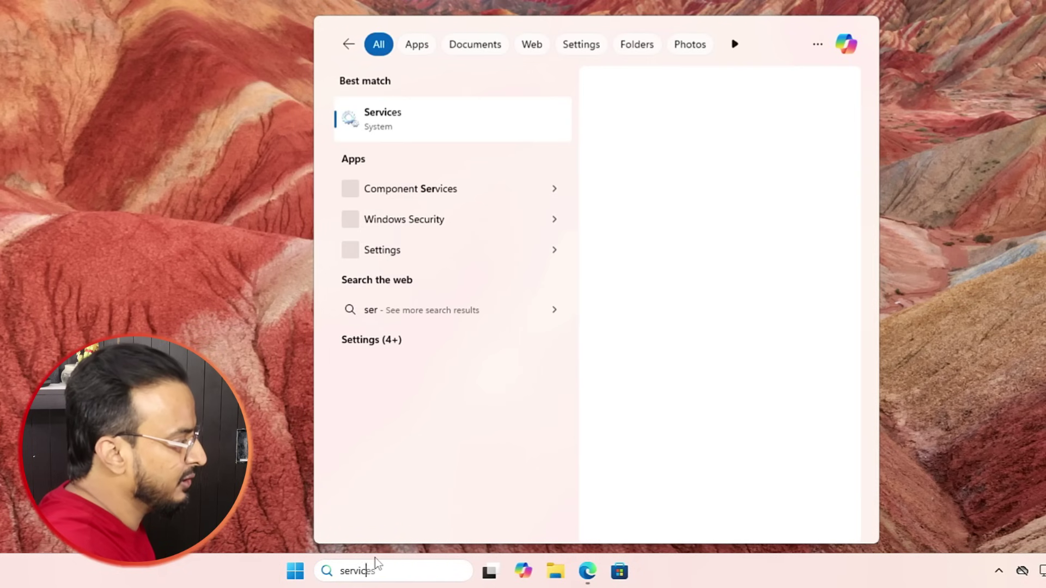
key(Return)
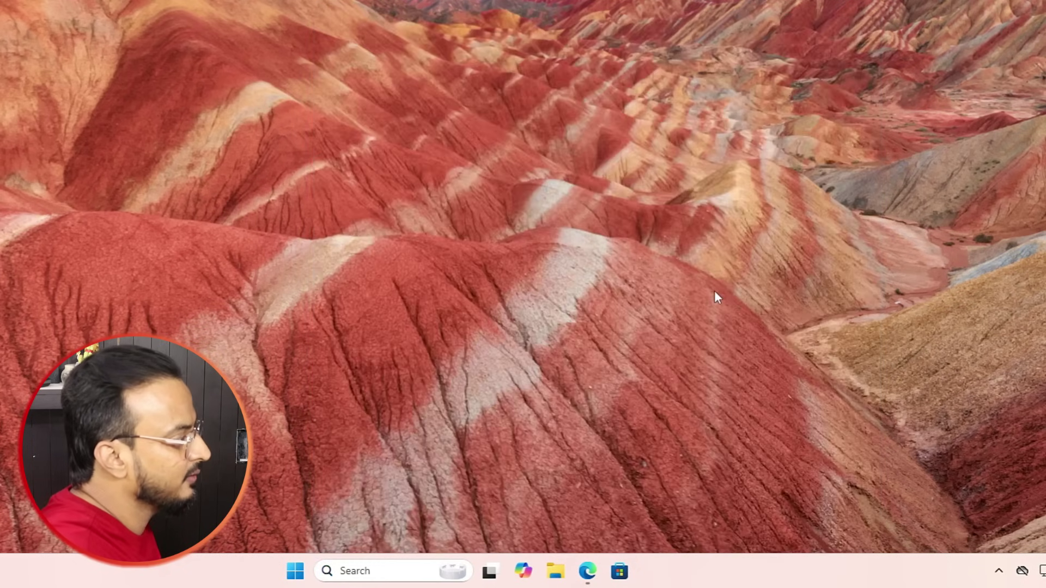
click(490, 115)
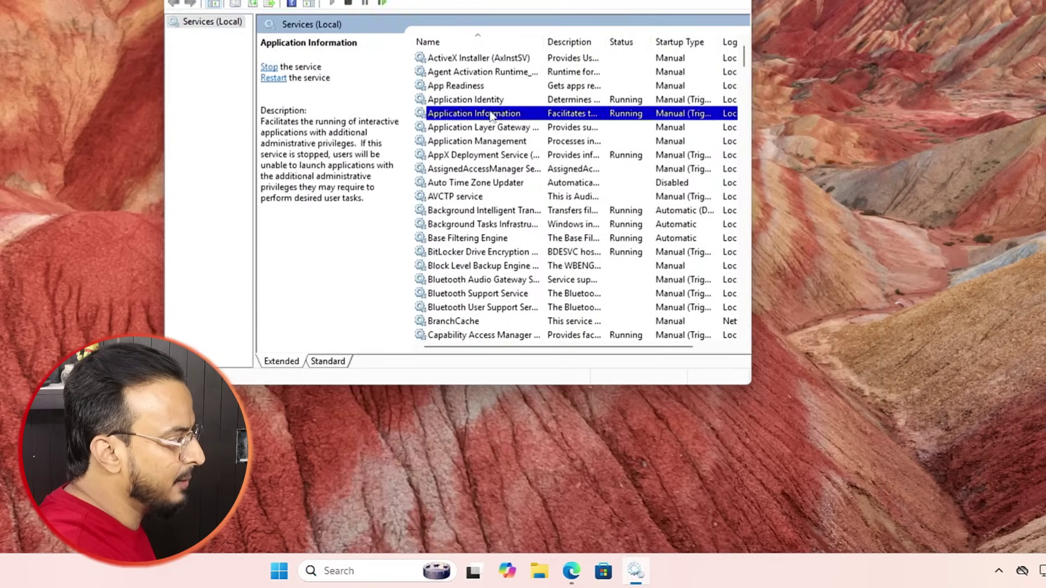
key(w)
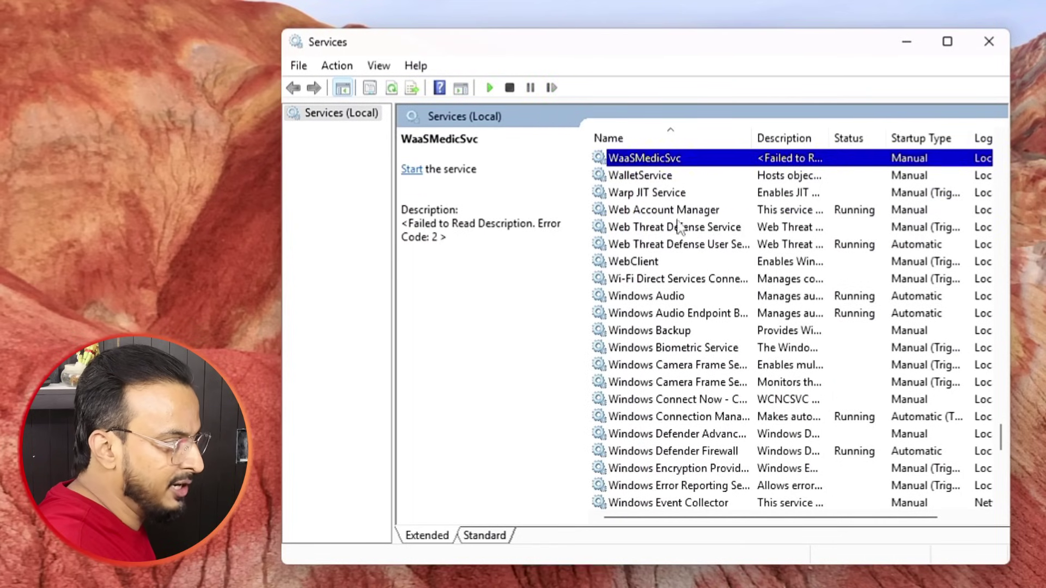
scroll(659, 335, down, 9)
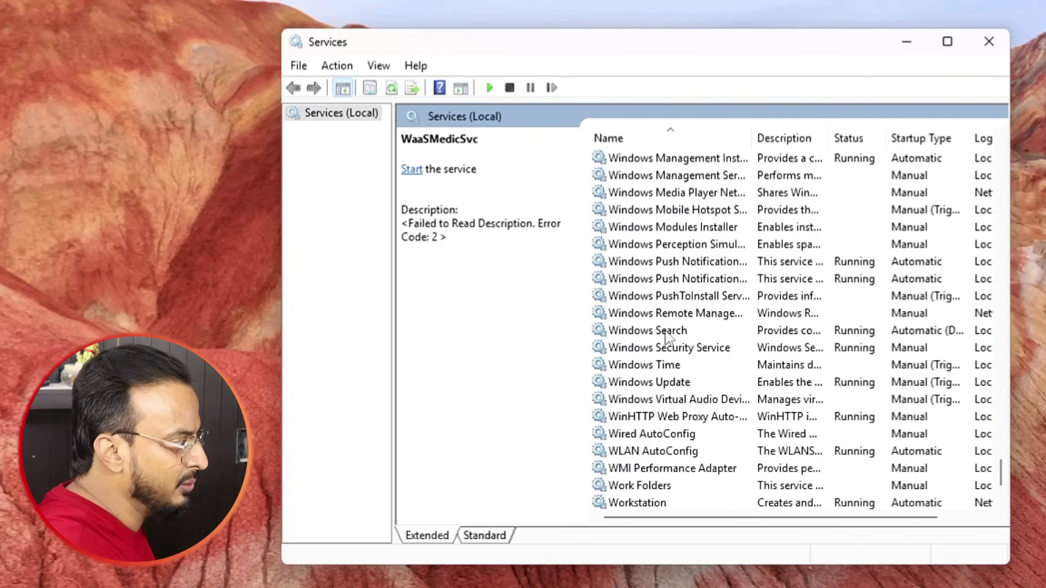
click(666, 331)
double_click(663, 331)
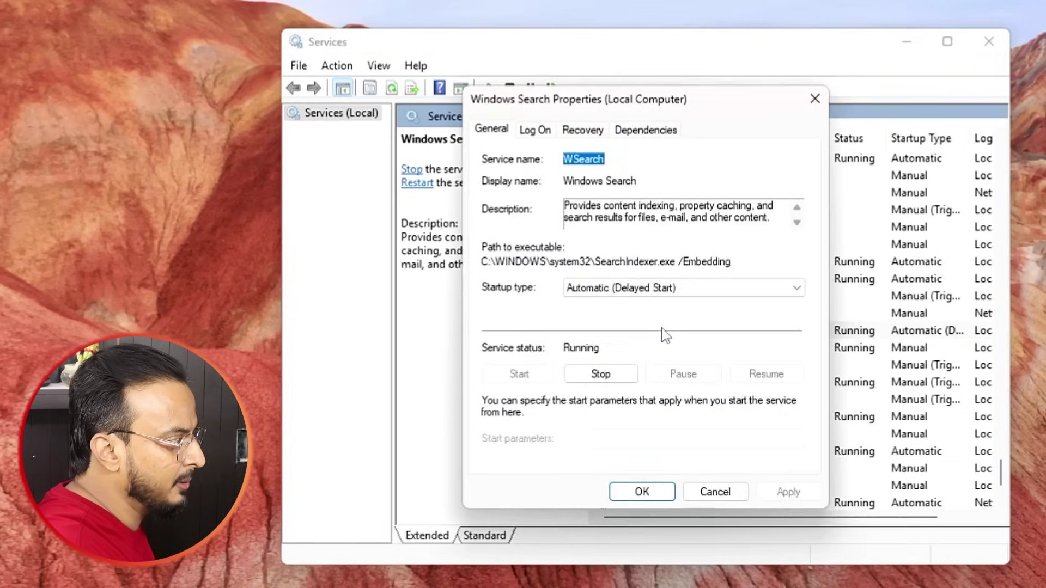
Set the Windows Search startup type to Disabled, stop the service, apply the change and close Services.
click(625, 290)
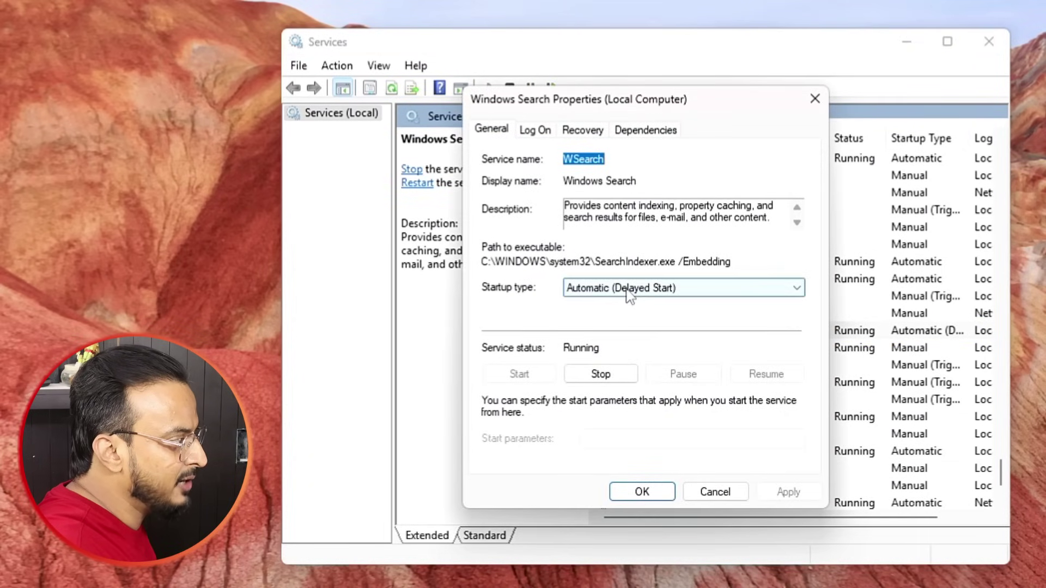
click(593, 341)
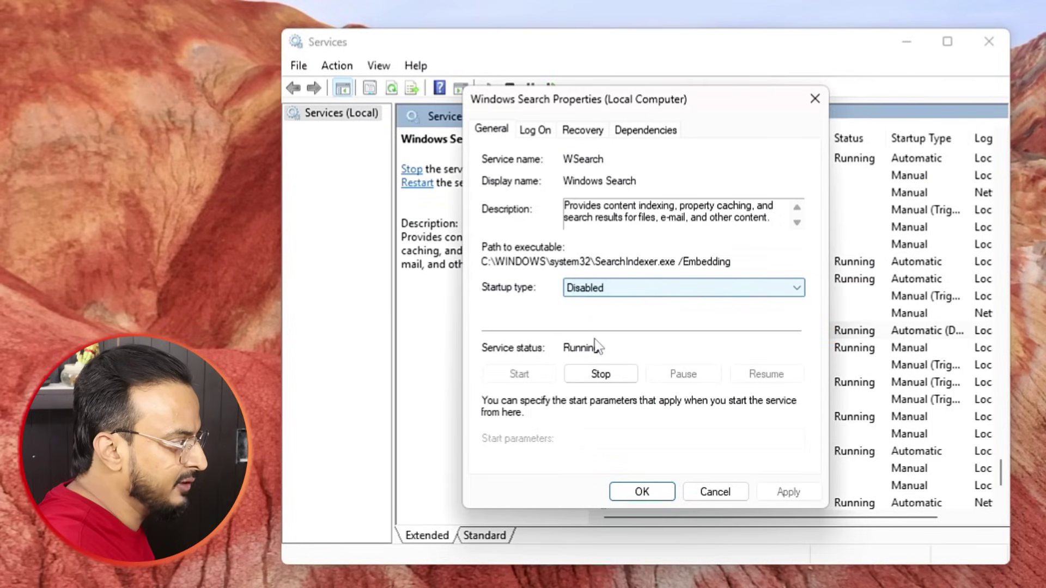
click(600, 382)
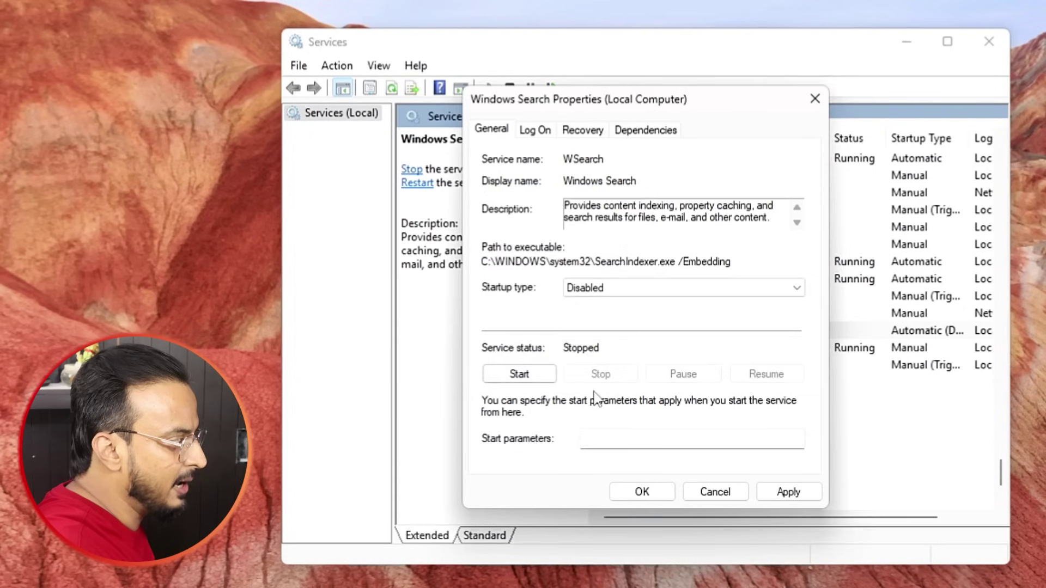
click(788, 492)
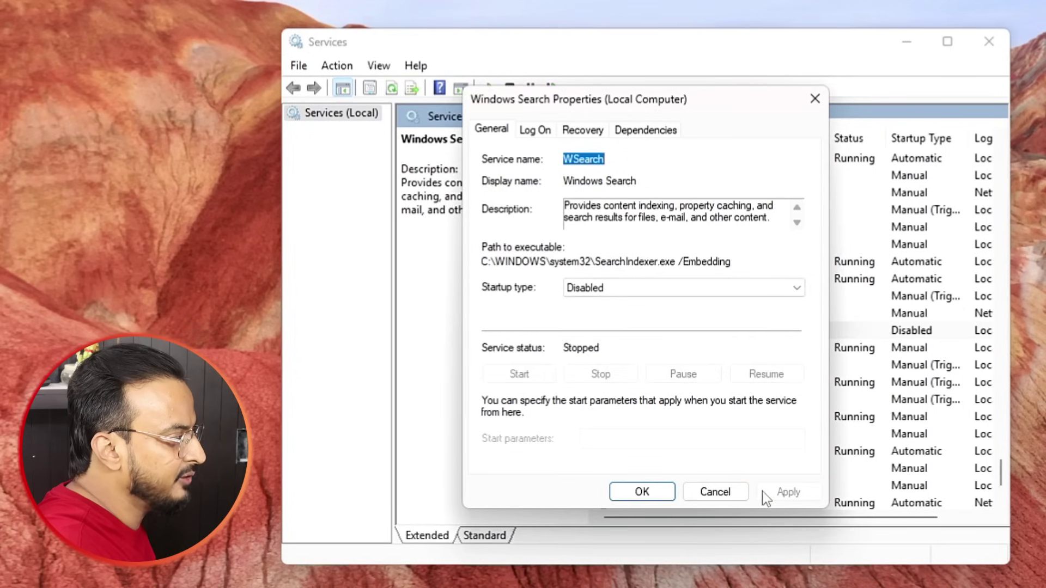
click(659, 492)
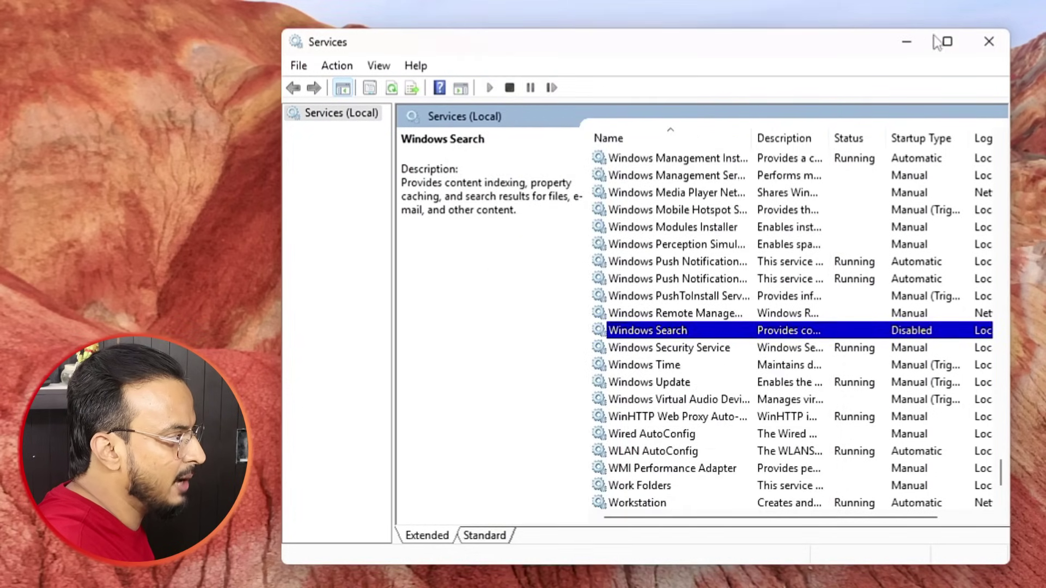
click(988, 41)
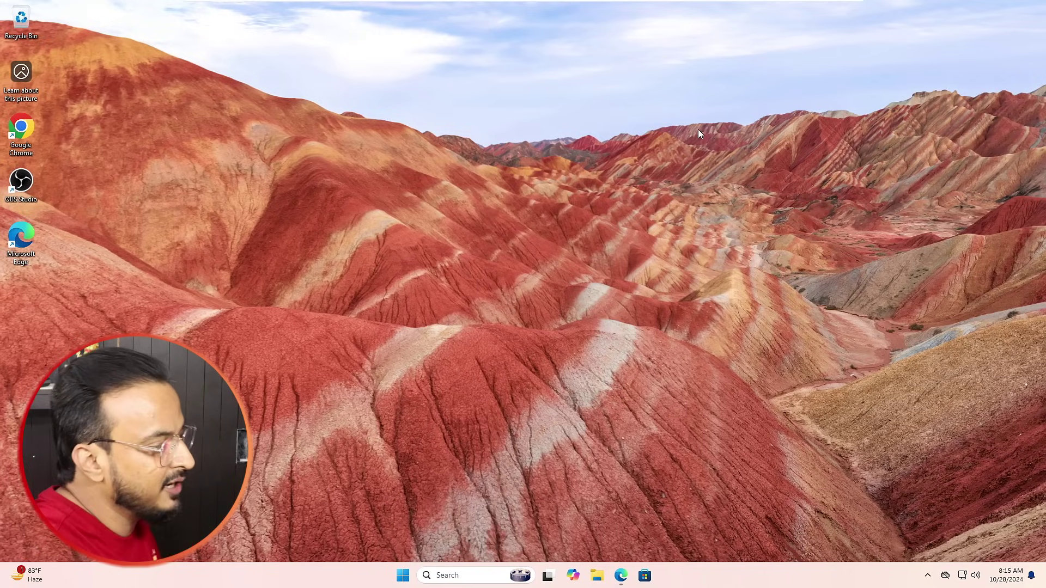
Open the powercfg.cpl control panel item and expand the additional plans to review the available power plans.
click(463, 576)
text(powercfg.cpl)
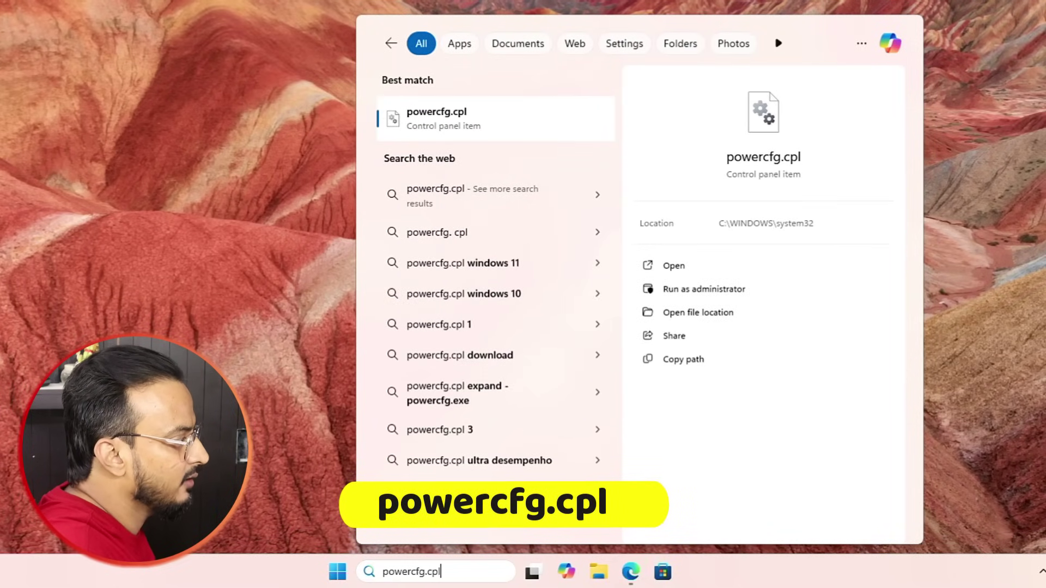
key(Return)
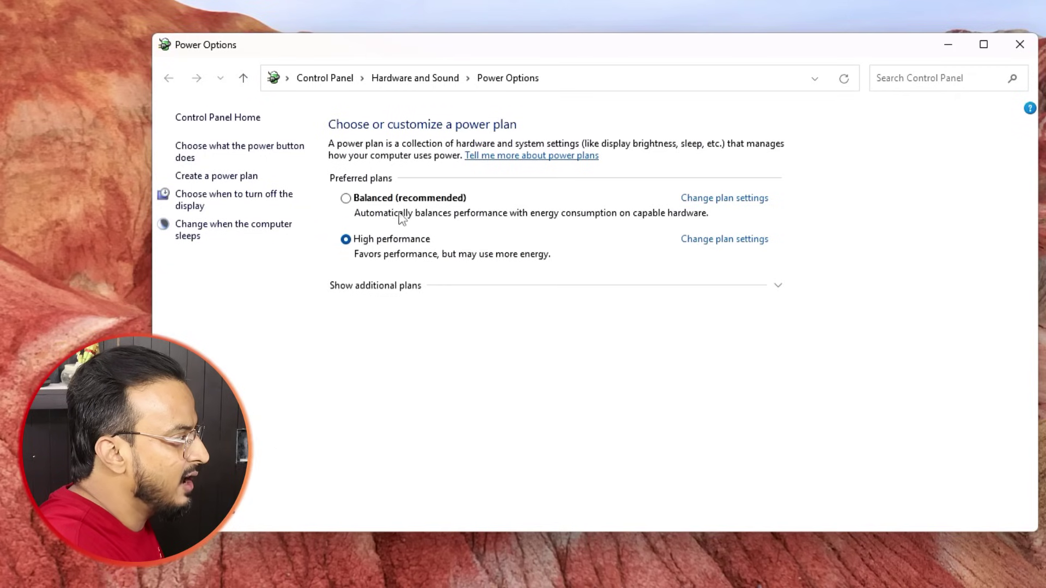
click(346, 199)
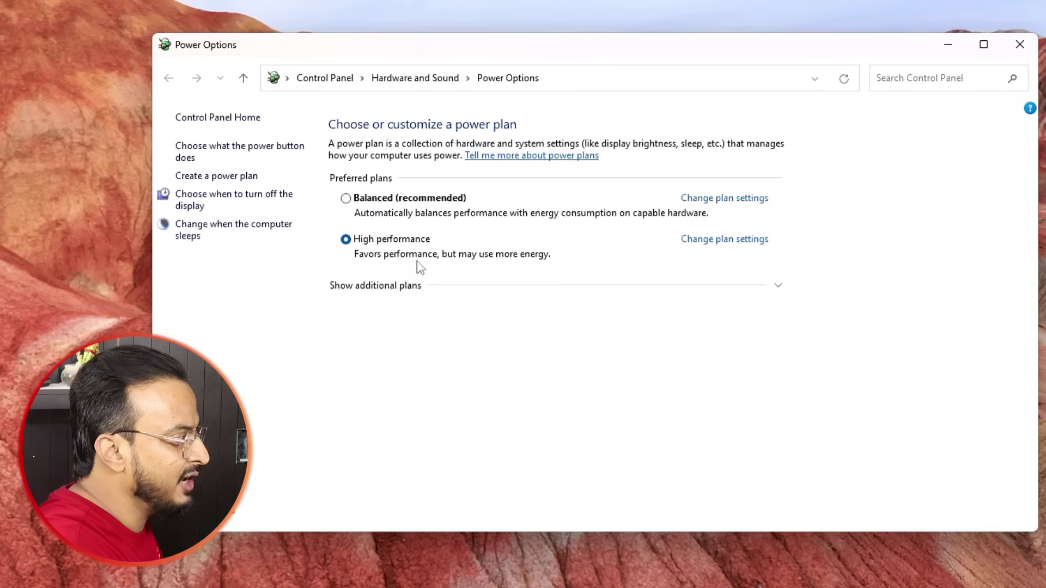
click(775, 287)
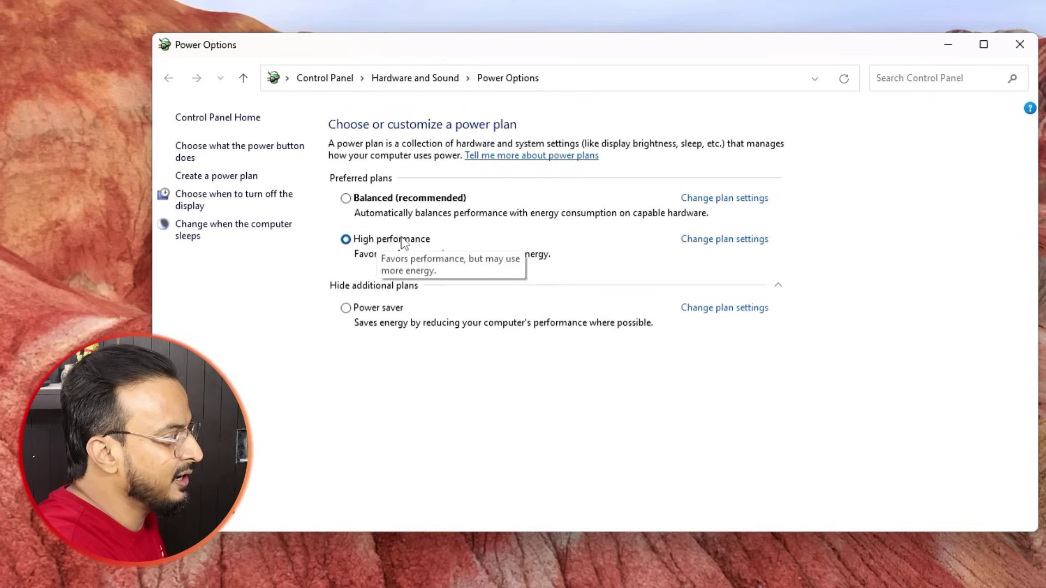
Open the power button settings, unlock the currently unavailable settings and turn off fast startup.
click(238, 155)
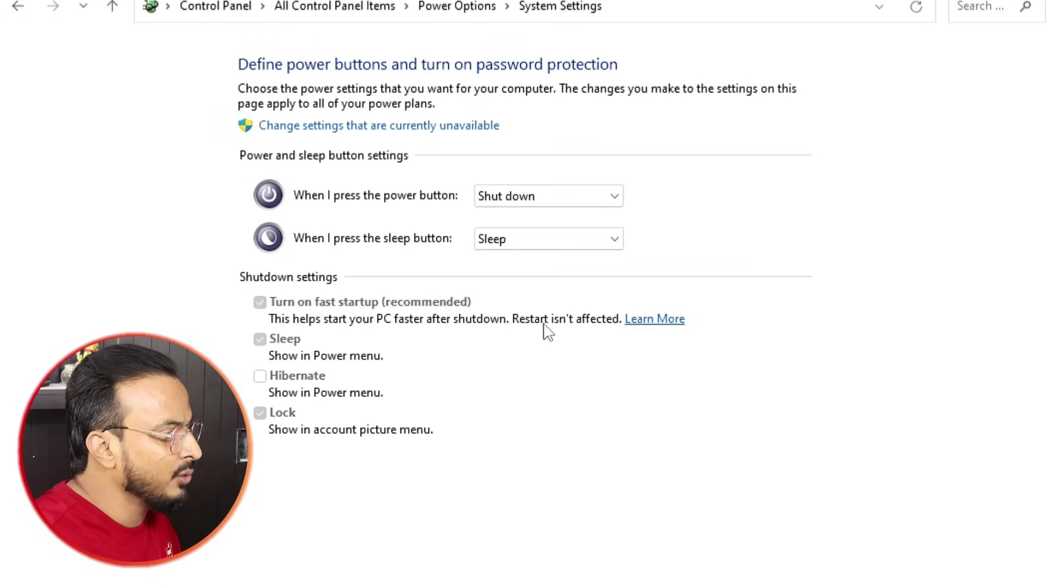
click(427, 126)
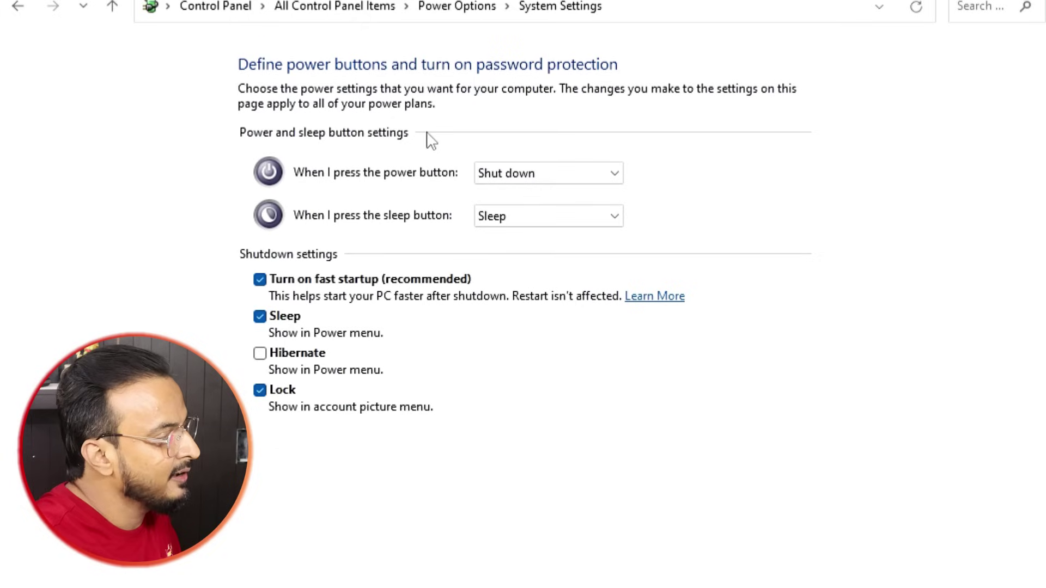
click(332, 283)
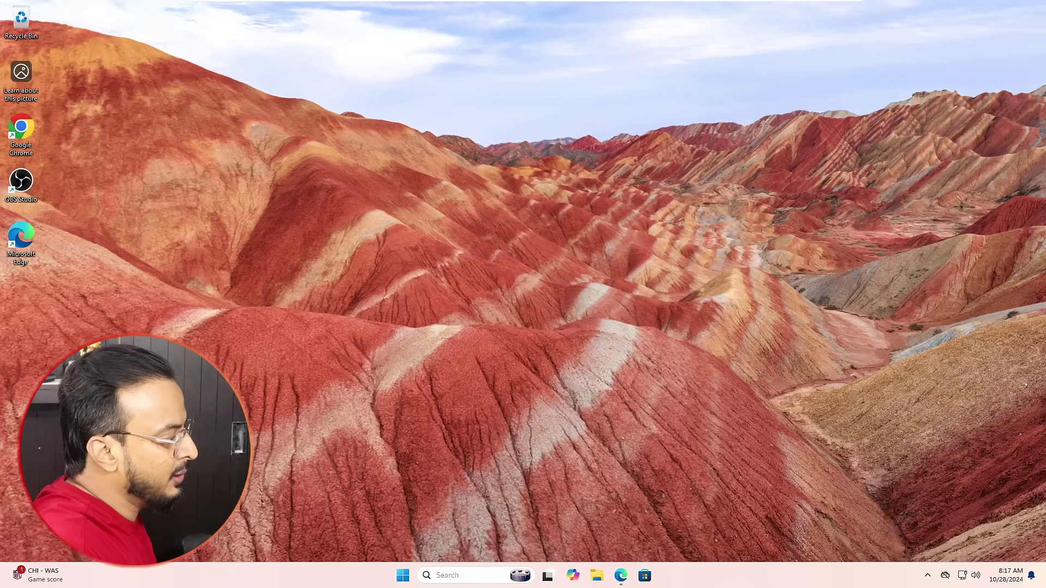
Open System Properties with sysdm.cpl and bring up the advanced Performance settings.
key(super+s)
text(sysd)
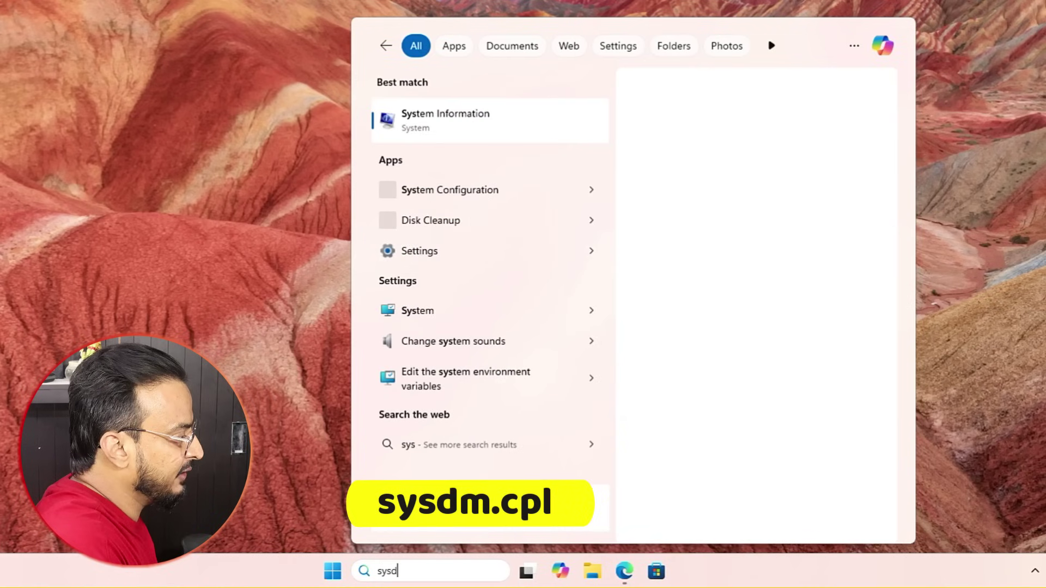
text(m.cpl)
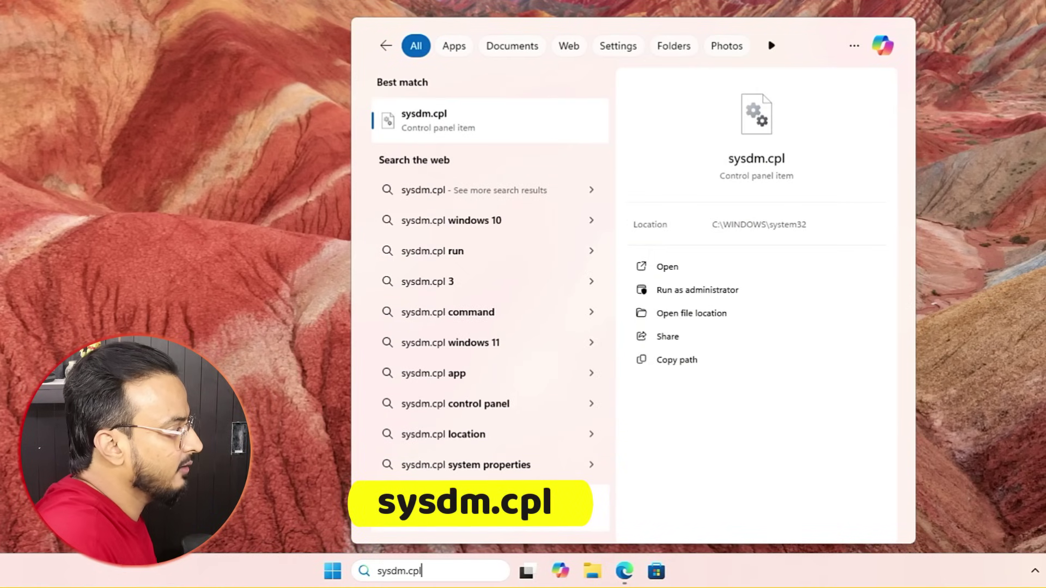
key(Return)
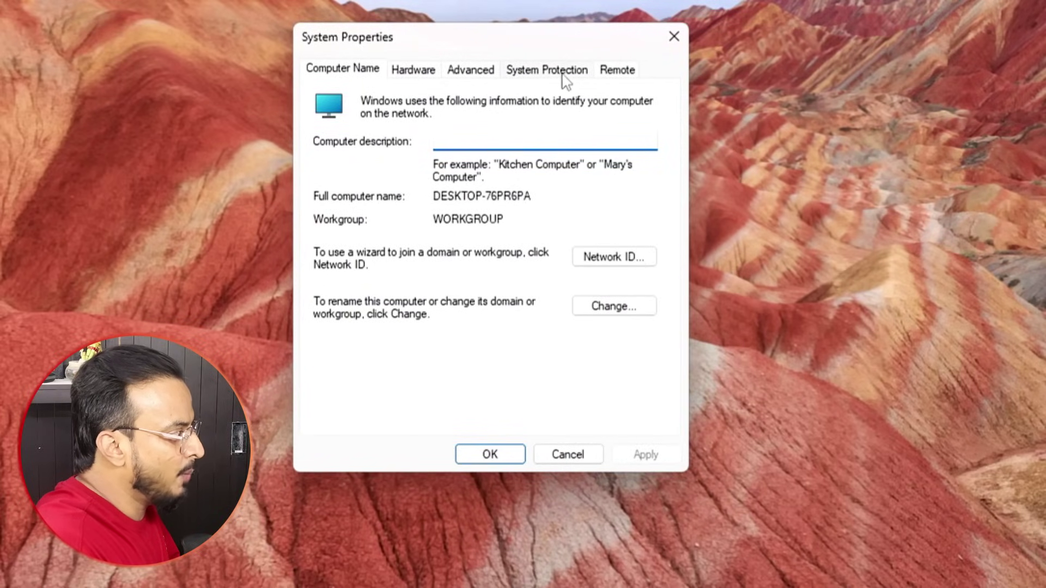
click(481, 77)
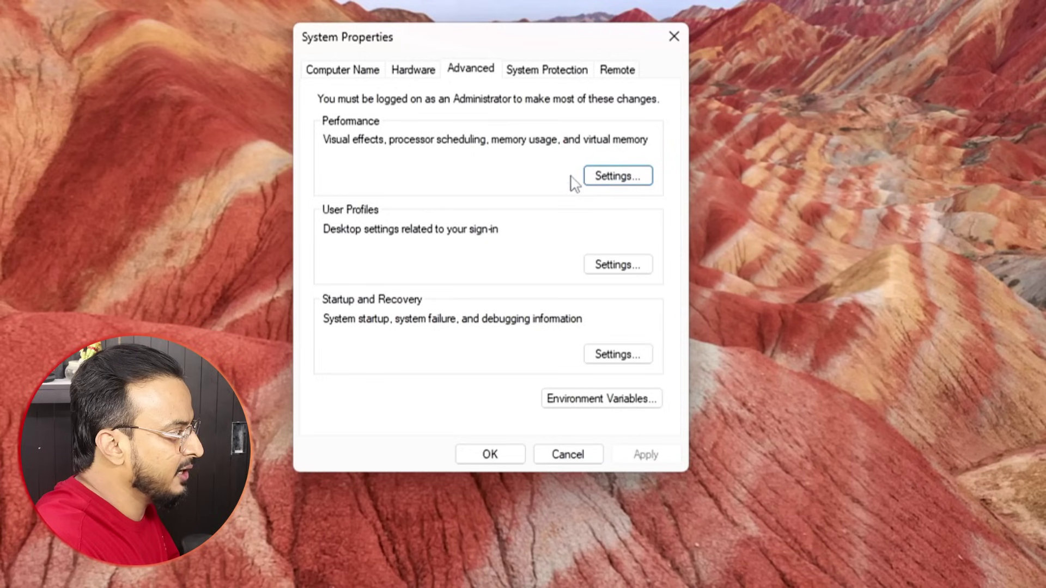
click(603, 177)
drag(517, 121, 521, 10)
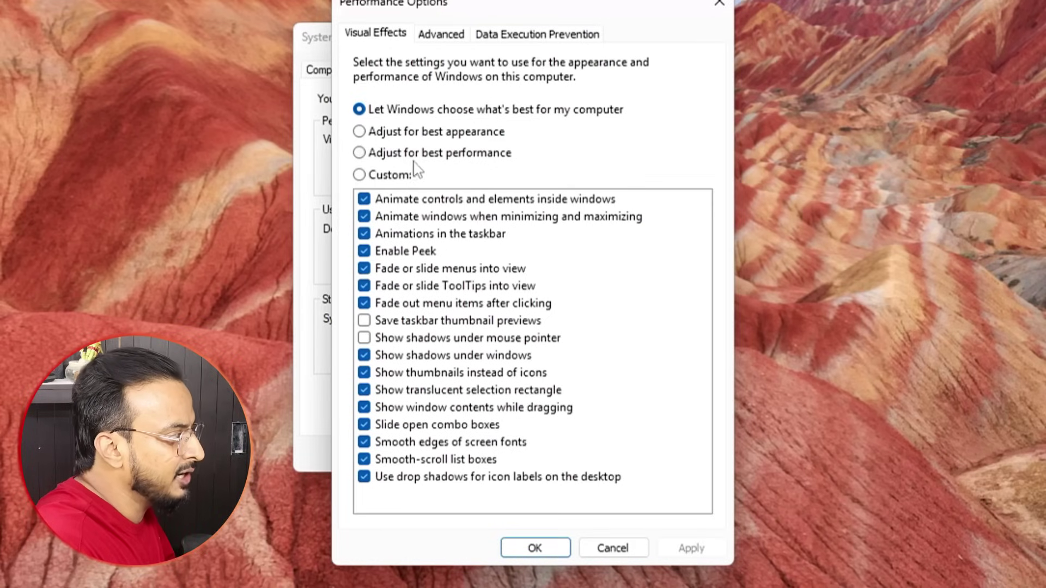
Adjust visual effects for best performance, re-enable only minimize/maximize window animation, thumbnails instead of icons and smooth screen font edges, and apply.
click(380, 153)
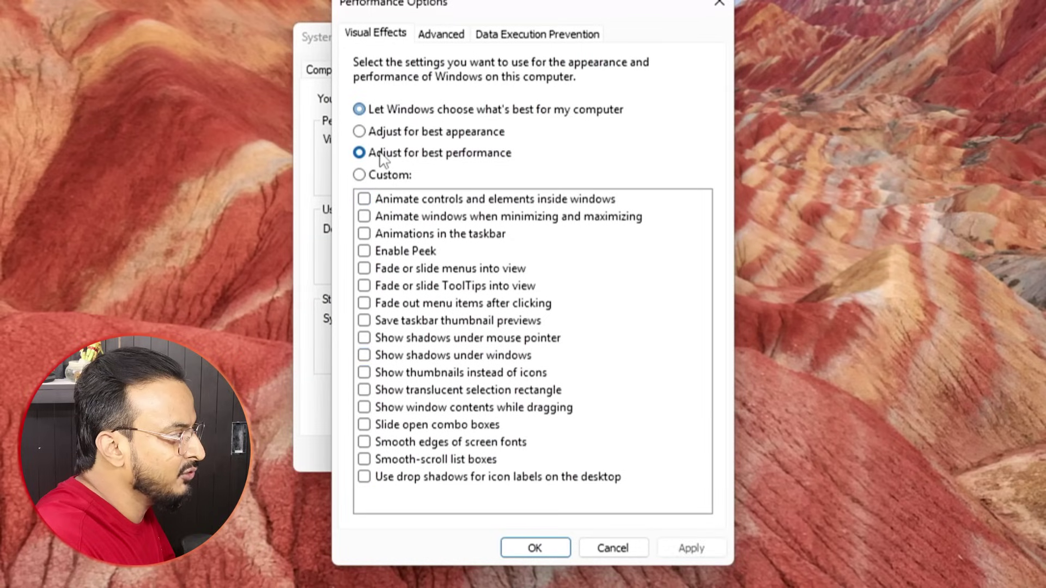
click(435, 217)
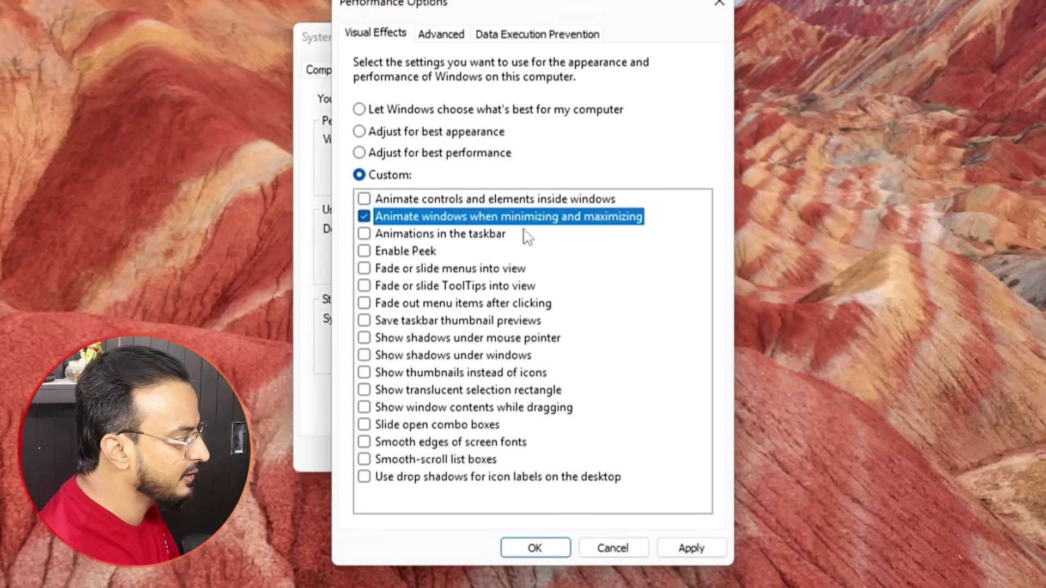
click(415, 372)
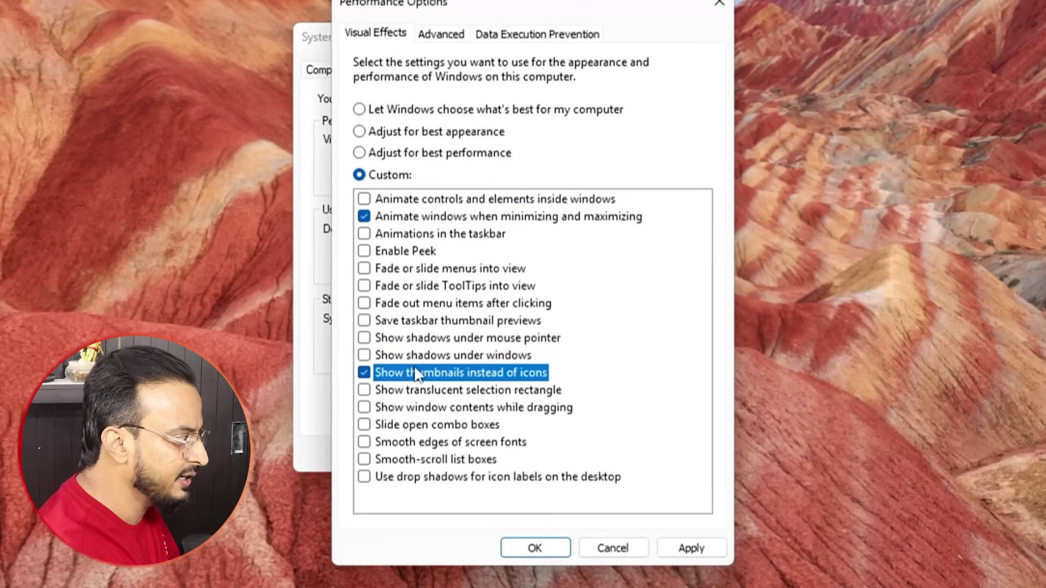
click(438, 443)
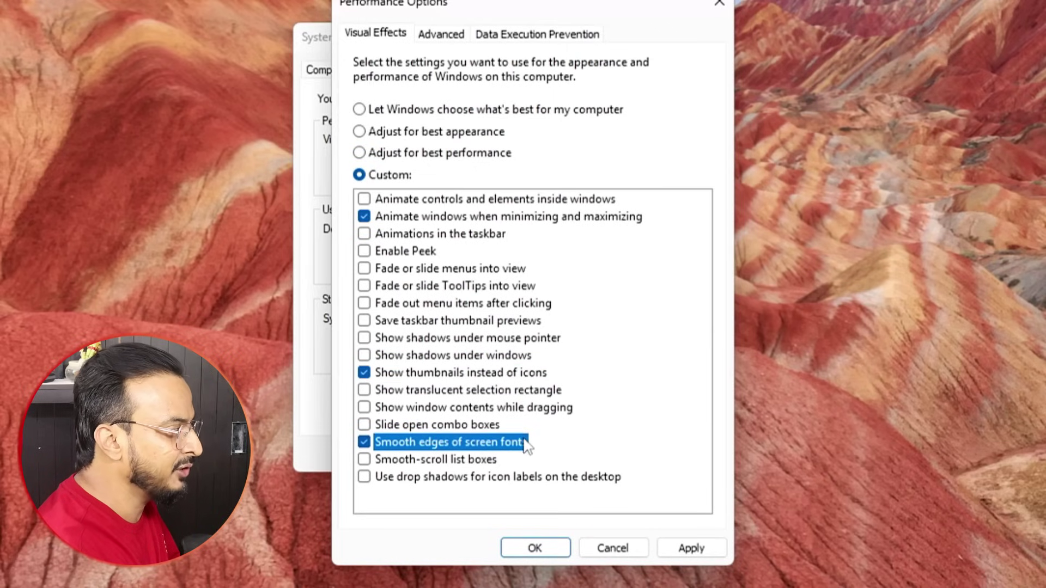
click(690, 549)
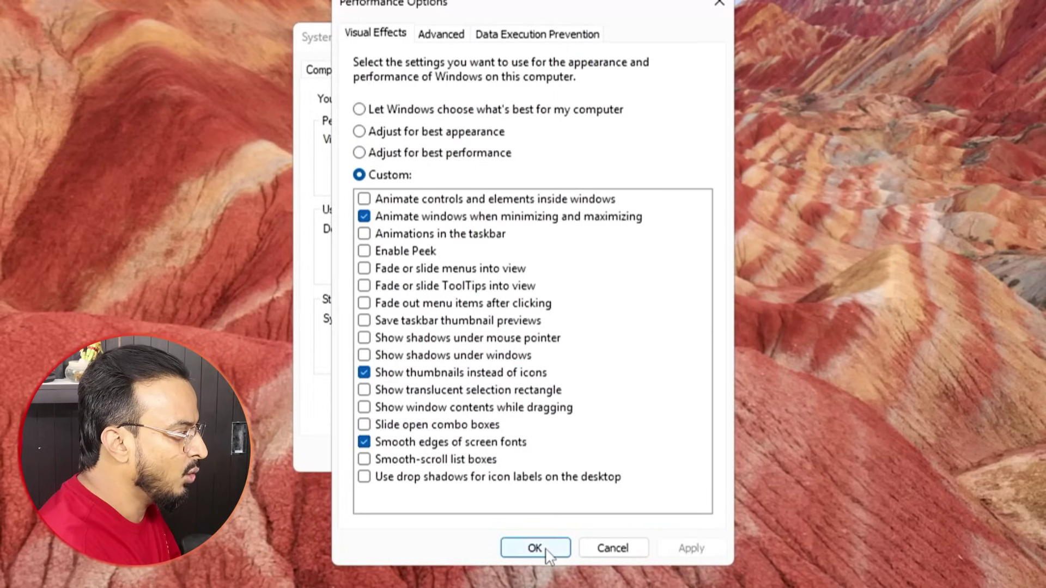
click(545, 548)
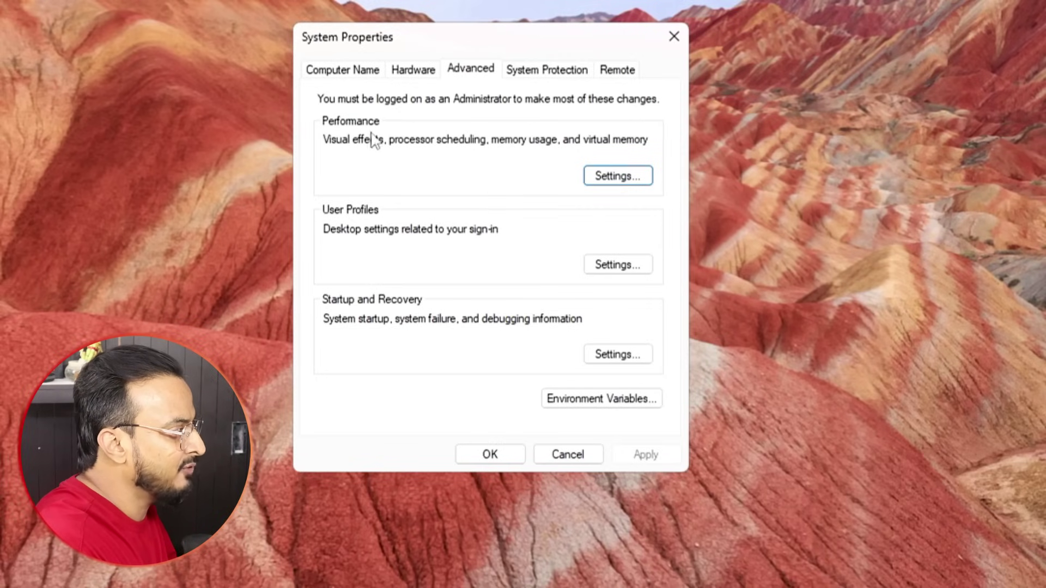
Open the Virtual Memory settings, turn off automatic paging file management and choose a custom size for drive C:.
click(599, 176)
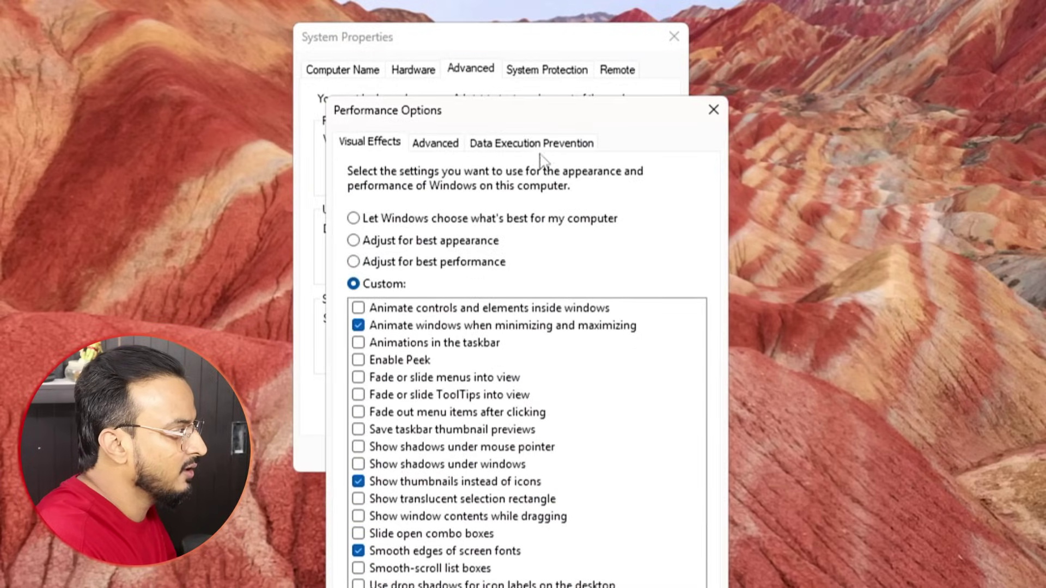
click(450, 152)
drag(465, 123, 462, 58)
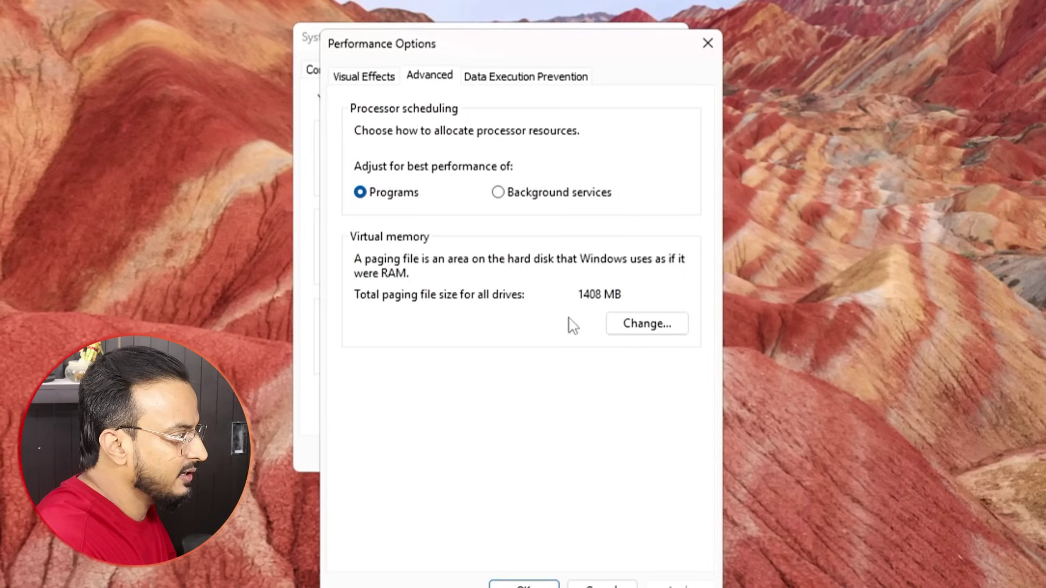
click(653, 327)
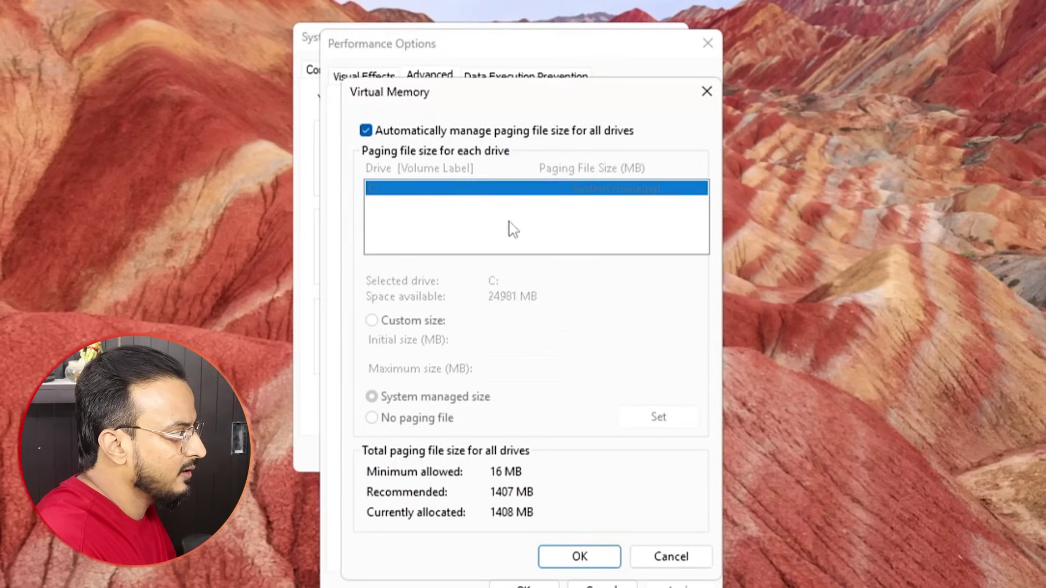
click(437, 133)
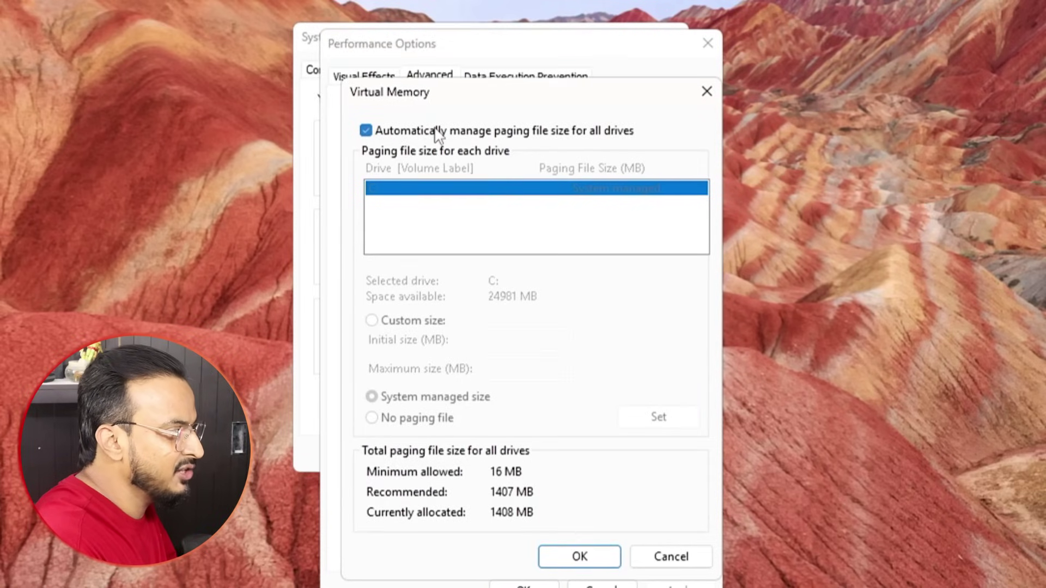
click(372, 322)
click(493, 342)
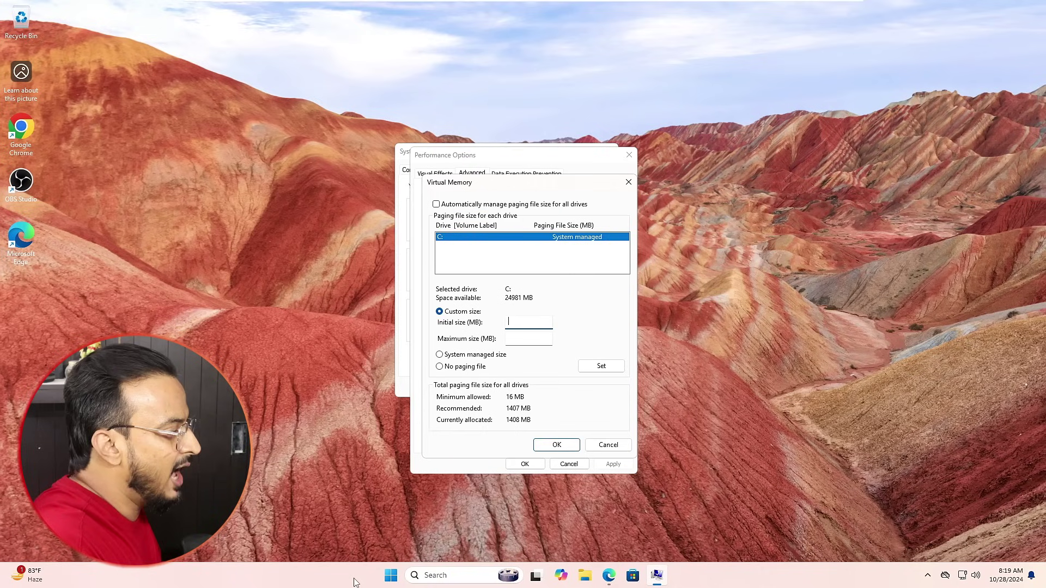
Check the total installed memory in Task Manager's performance view, and close Task Manager.
right_click(355, 576)
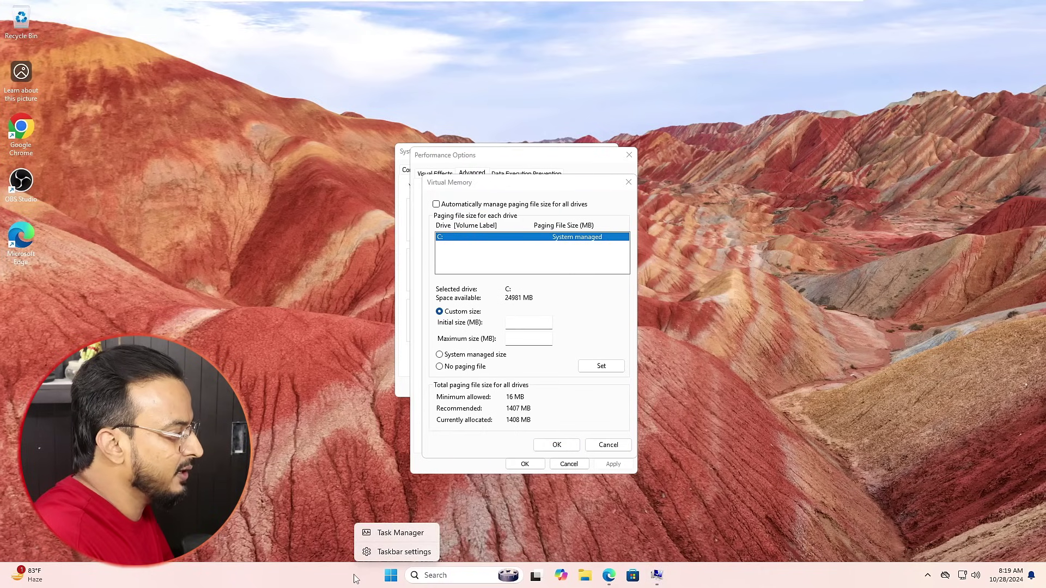
click(396, 532)
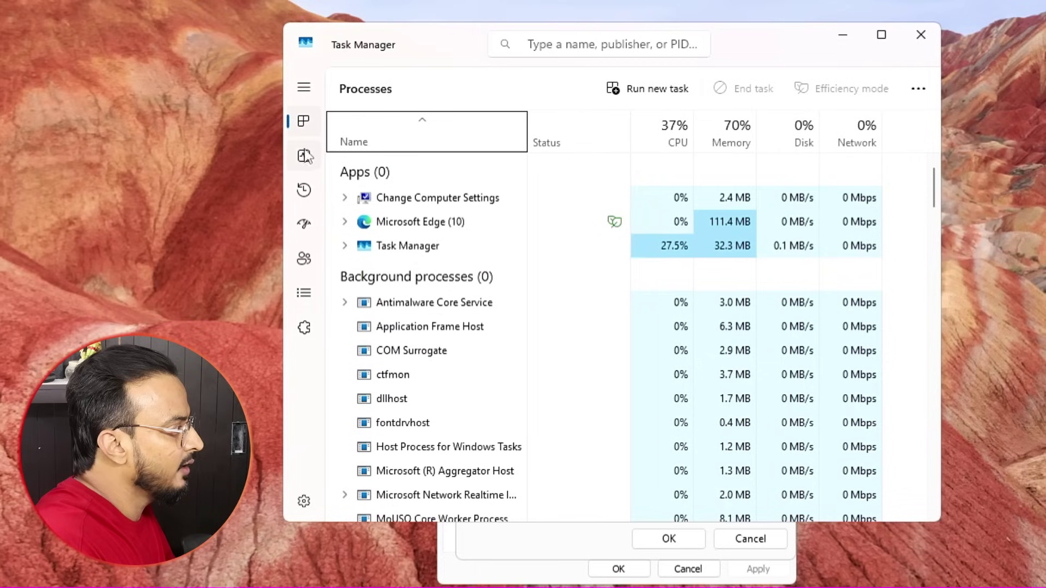
click(304, 156)
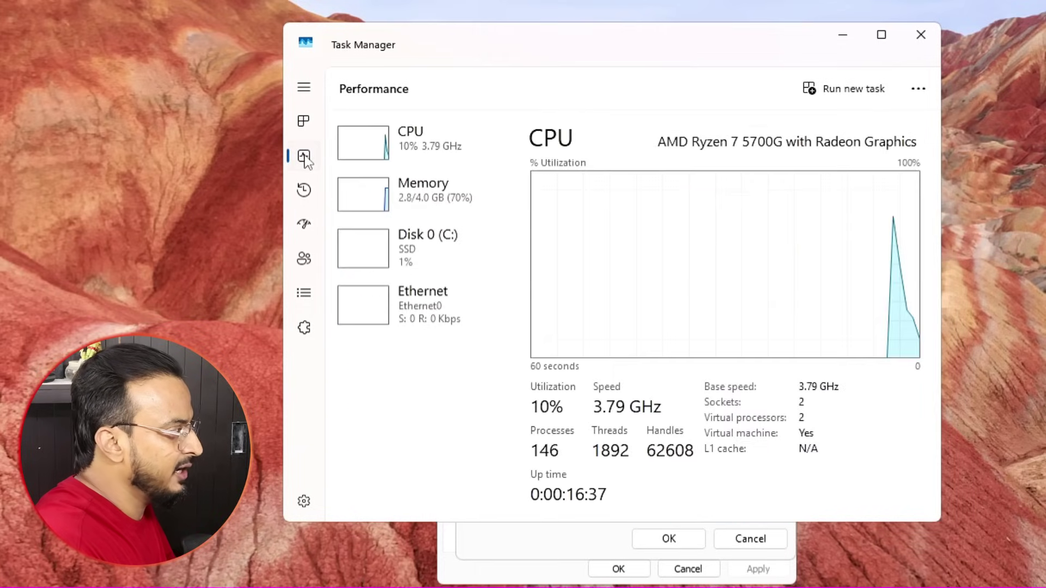
click(419, 197)
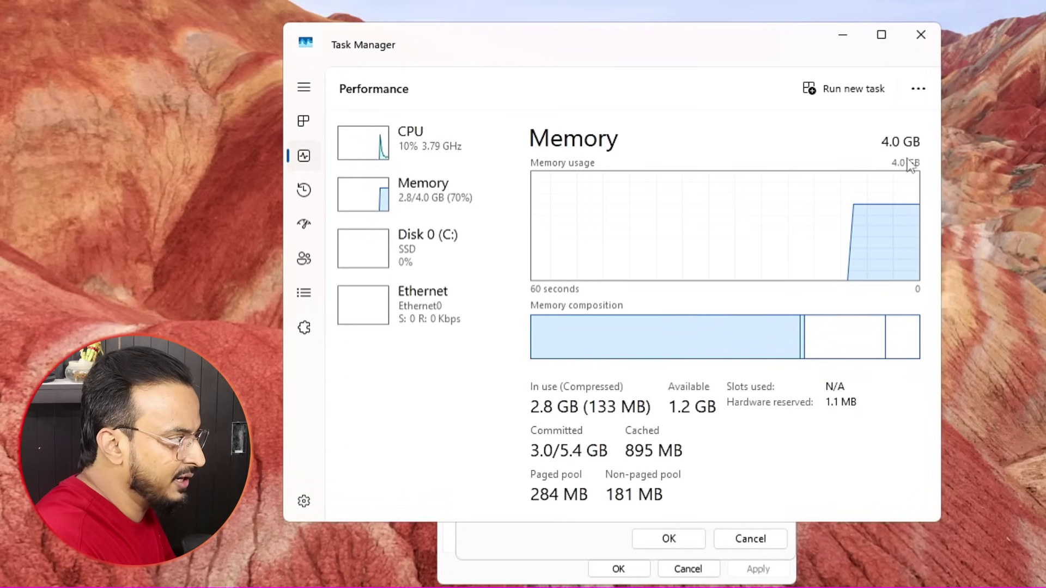
click(921, 35)
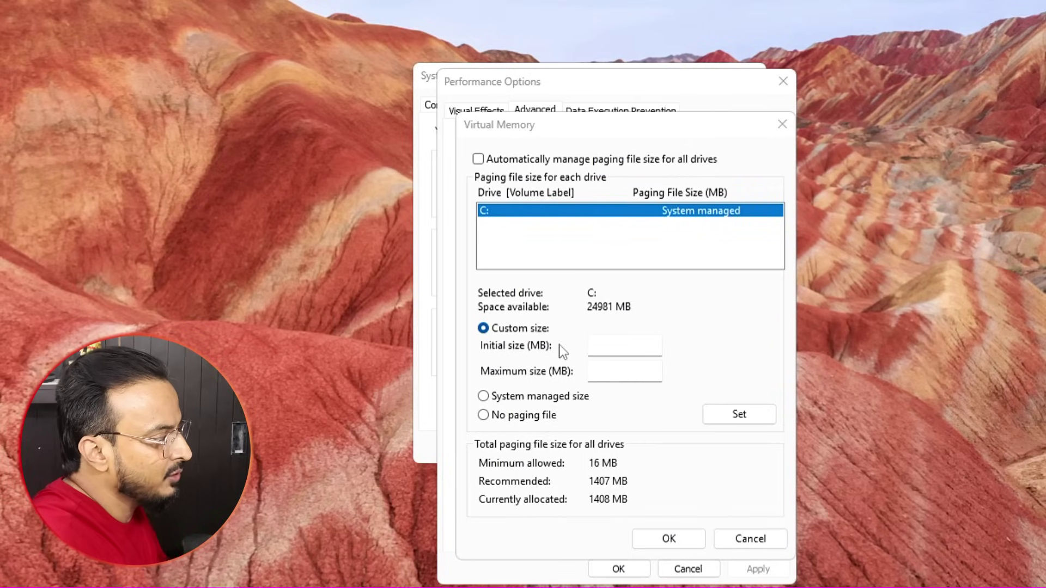
Open Calculator and multiply 1024 by 4 to convert the memory size from GB to MB.
key(super)
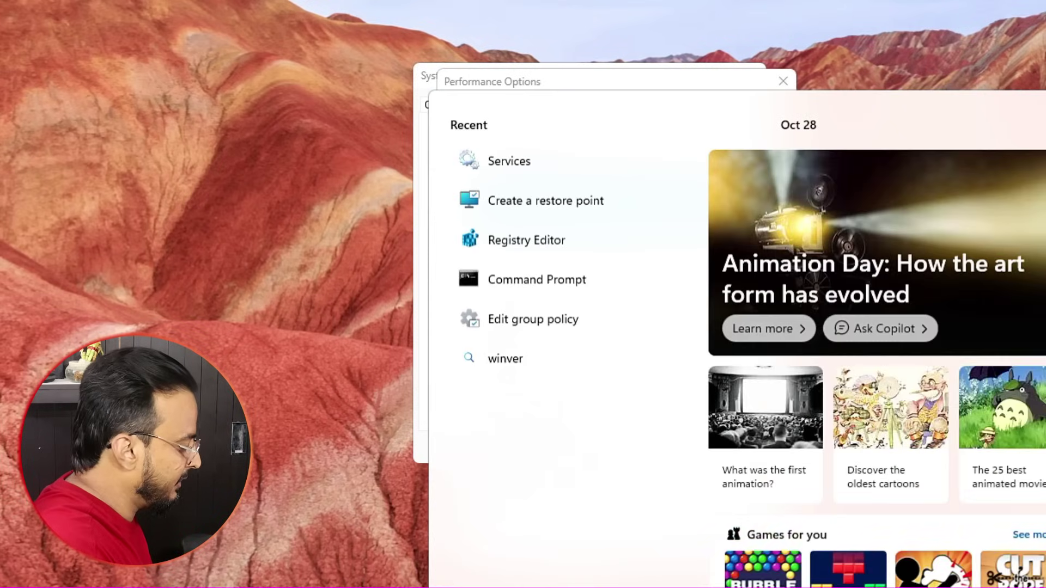
text(calc)
key(Return)
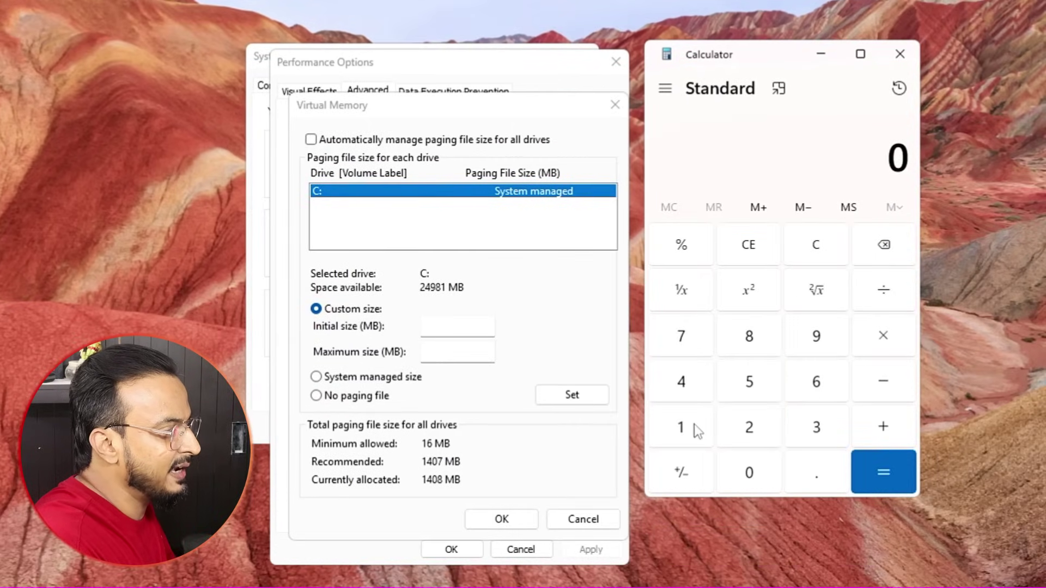
click(694, 426)
click(757, 466)
click(753, 429)
click(701, 378)
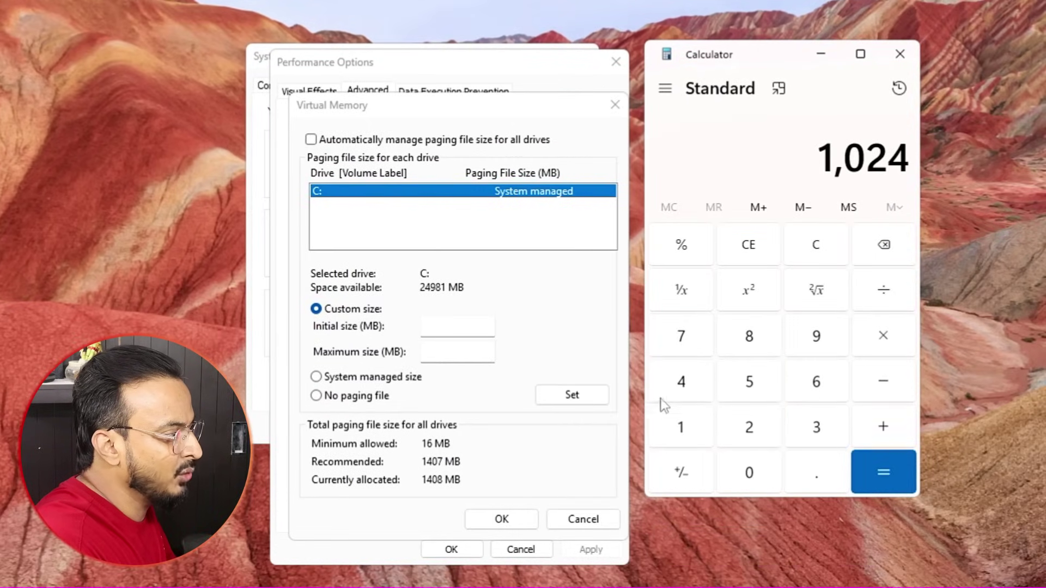
click(883, 337)
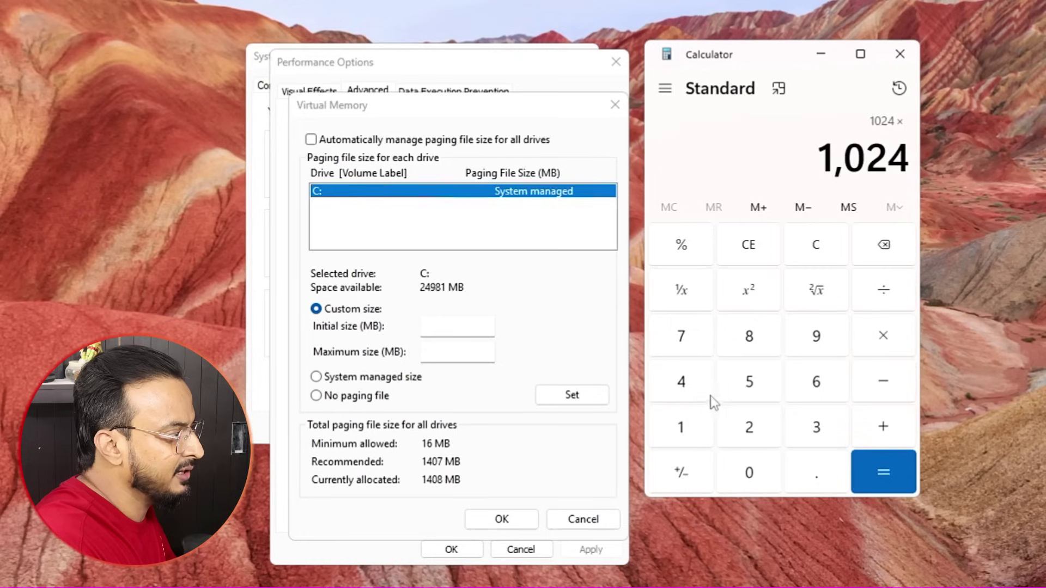
click(682, 391)
click(874, 475)
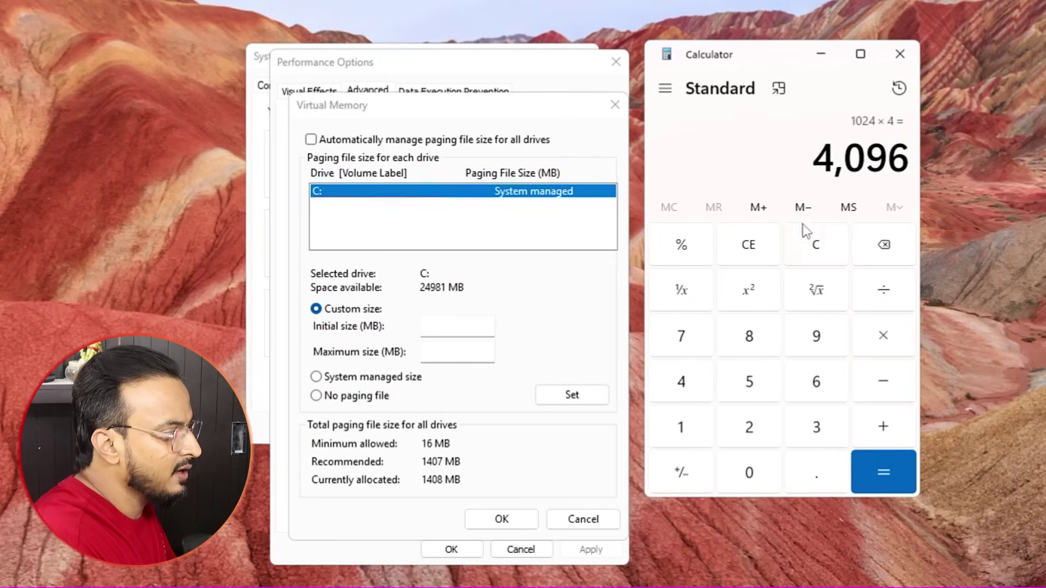
Multiply the 4096 MB result by 1.5 in Calculator and set the paging file's initial size to 6000 MB.
click(873, 343)
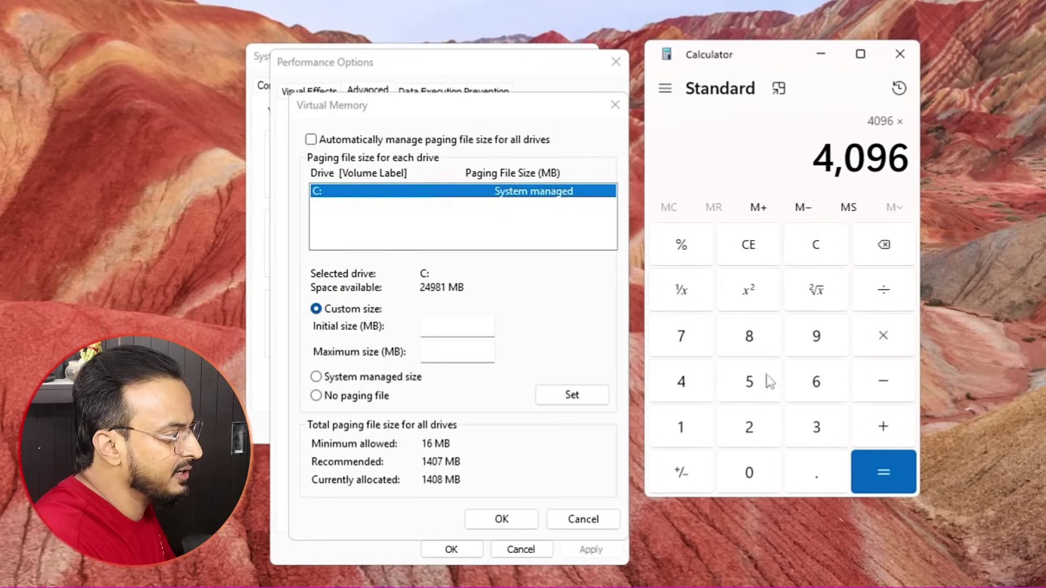
click(684, 431)
click(826, 469)
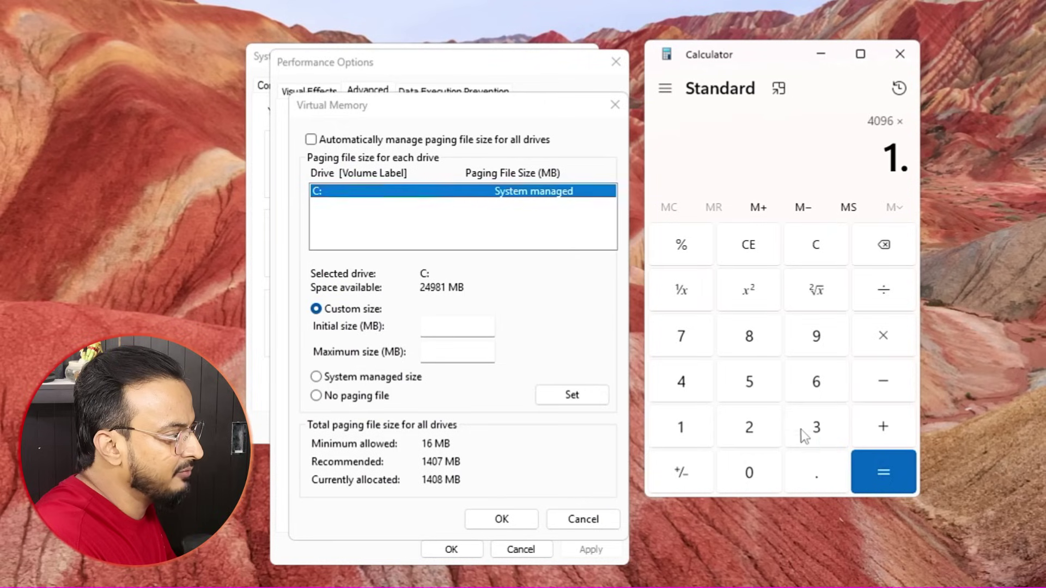
click(749, 384)
click(894, 473)
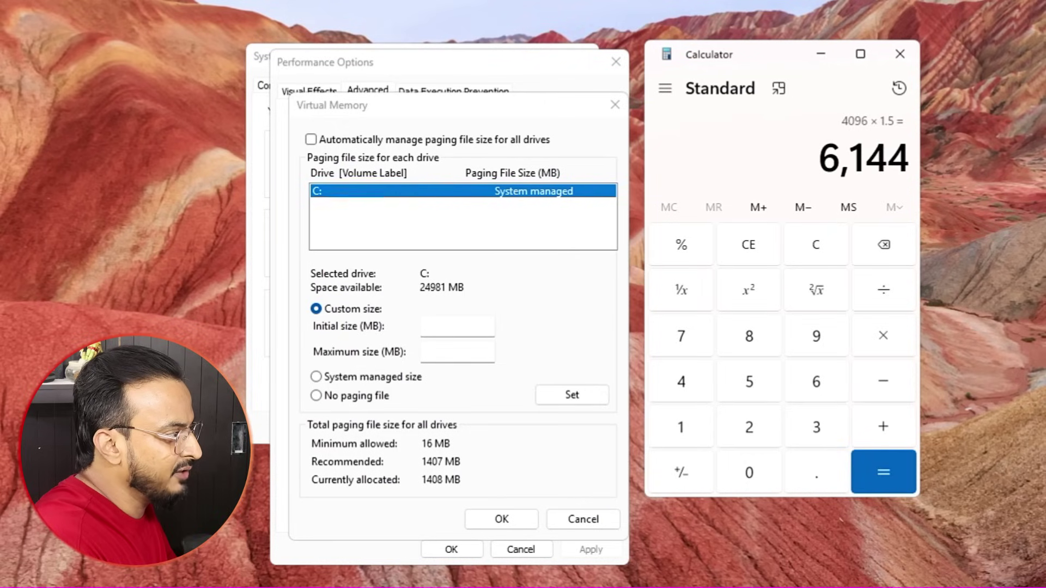
click(458, 326)
text(6000)
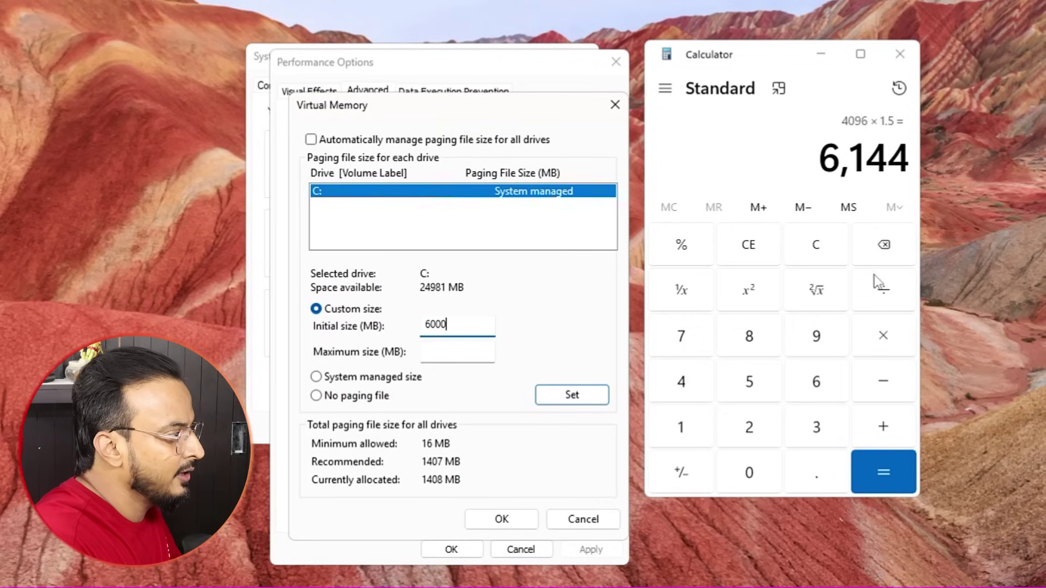
Calculate 4 × 1024 × 3 in Calculator to work out the maximum paging file size in MB.
click(885, 245)
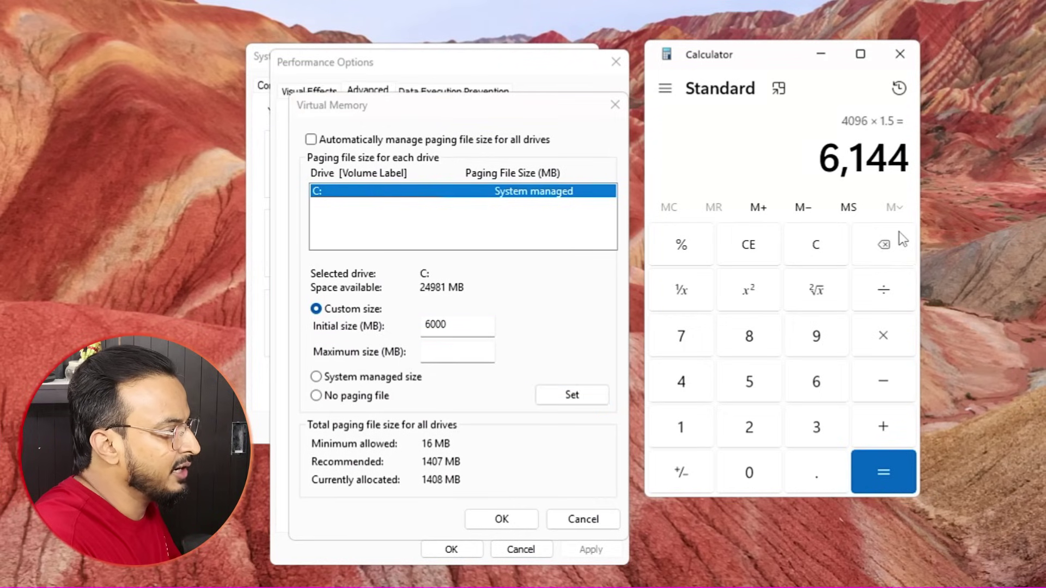
click(681, 383)
click(878, 338)
click(681, 427)
click(749, 472)
click(749, 429)
click(695, 393)
click(882, 469)
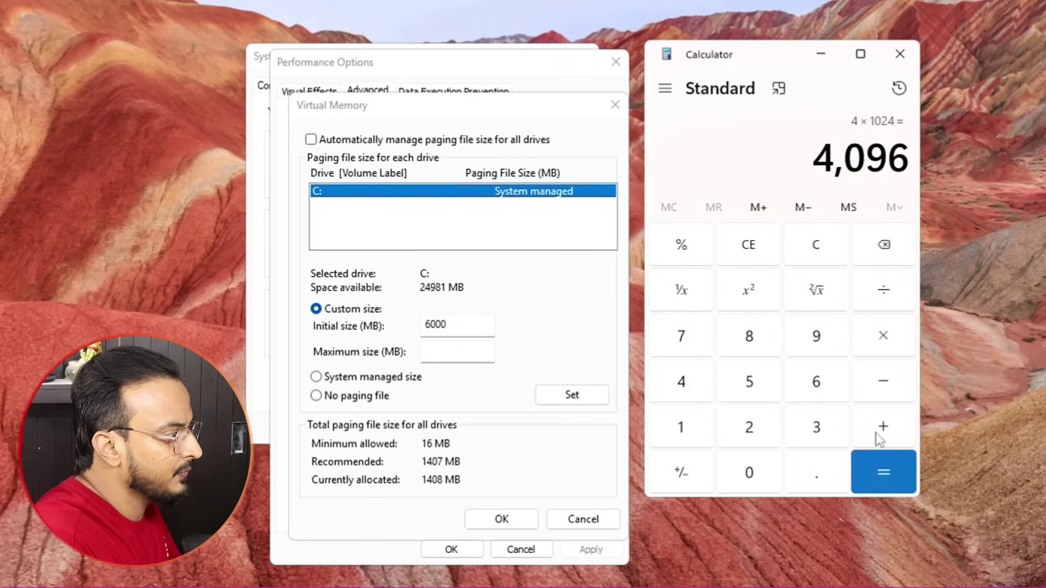
click(885, 337)
click(807, 430)
click(883, 469)
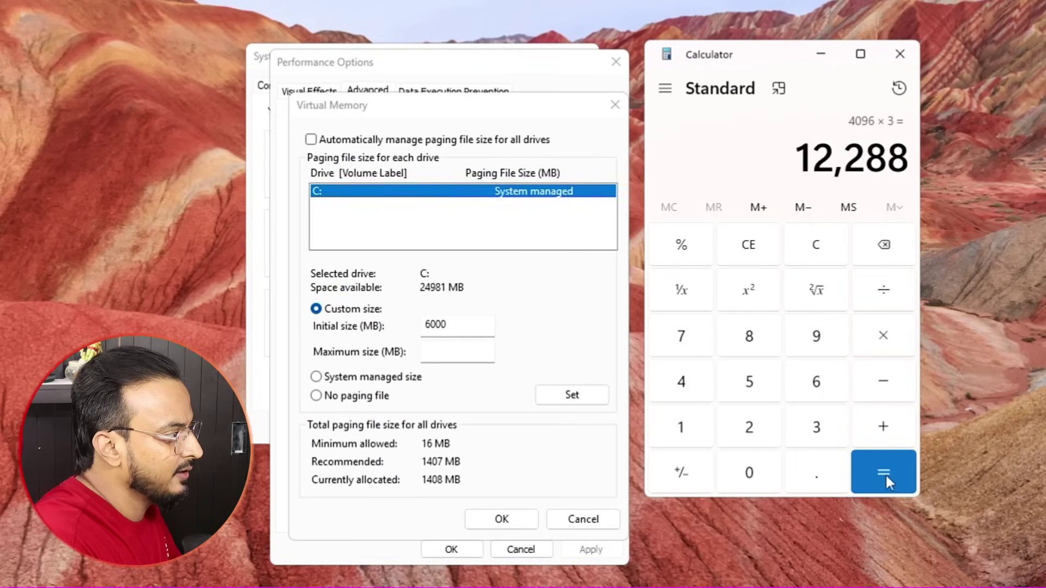
Set drive C:'s maximum paging file size to 12000 MB, assign the custom size, and confirm all open system dialogs.
click(463, 352)
text(12000)
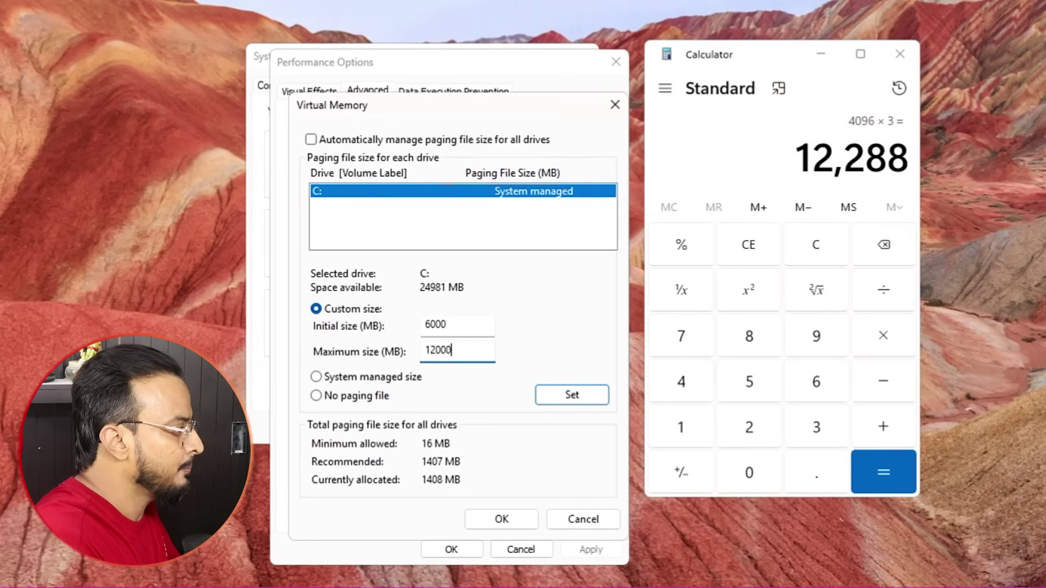
click(572, 394)
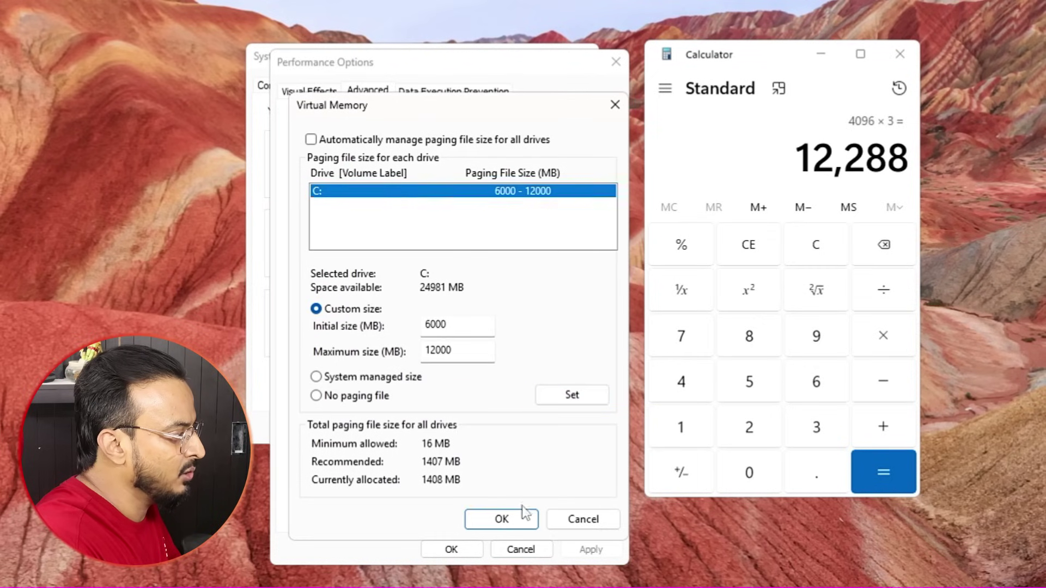
click(505, 519)
click(455, 550)
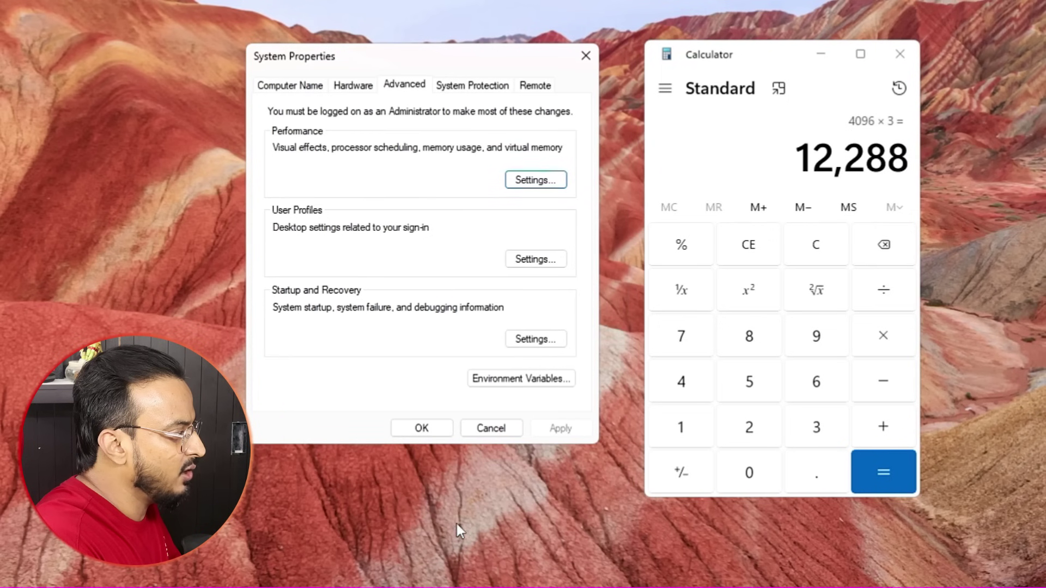
click(421, 428)
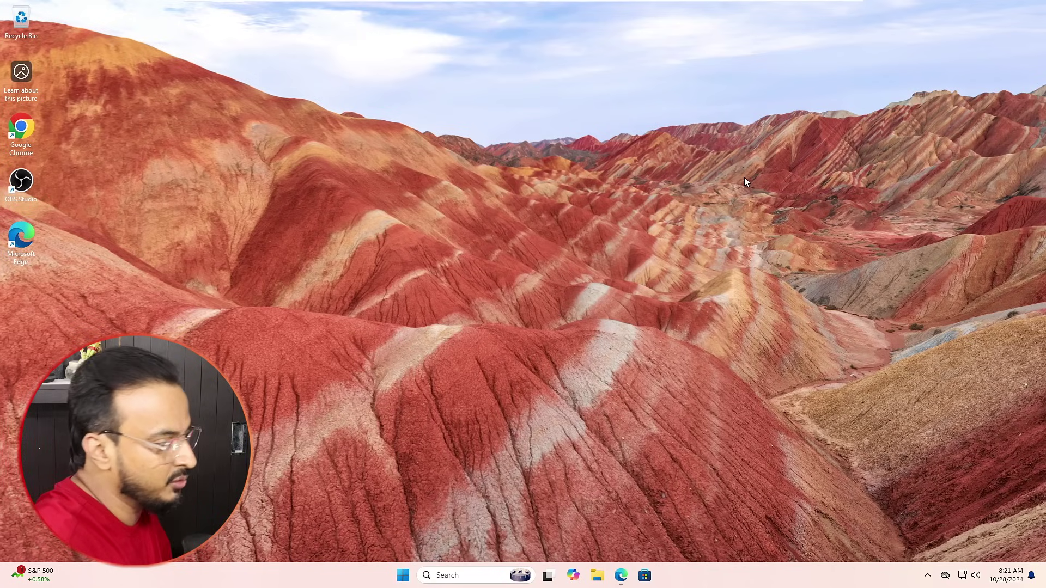
Open Task Manager and display the list of startup apps.
right_click(374, 570)
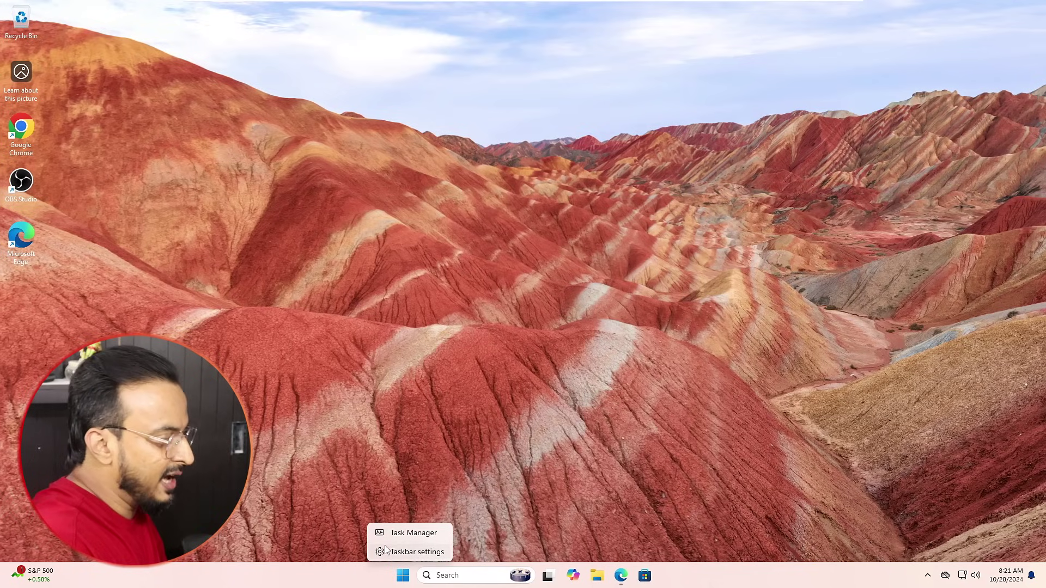
click(405, 533)
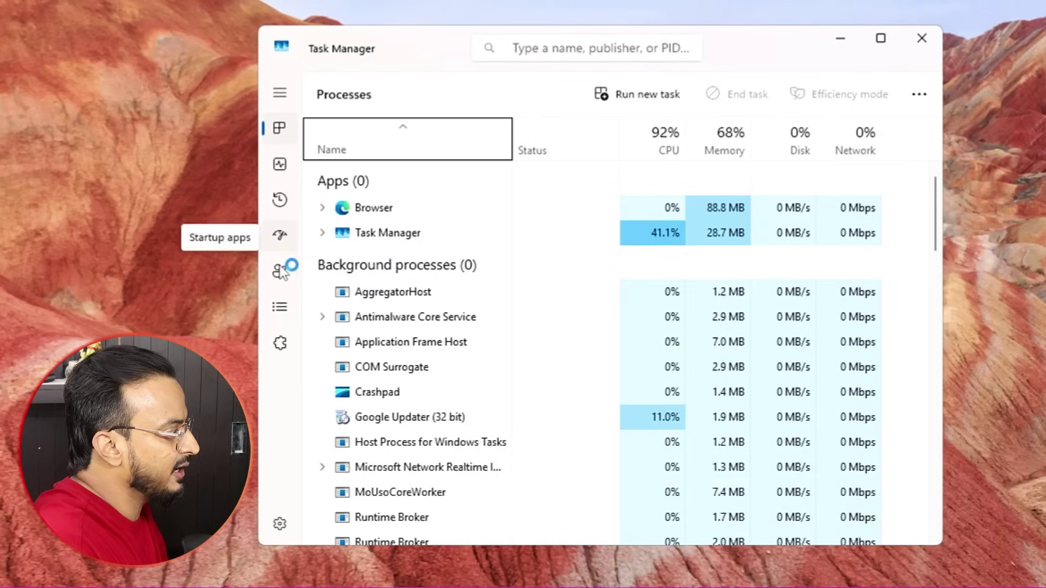
click(279, 283)
click(280, 235)
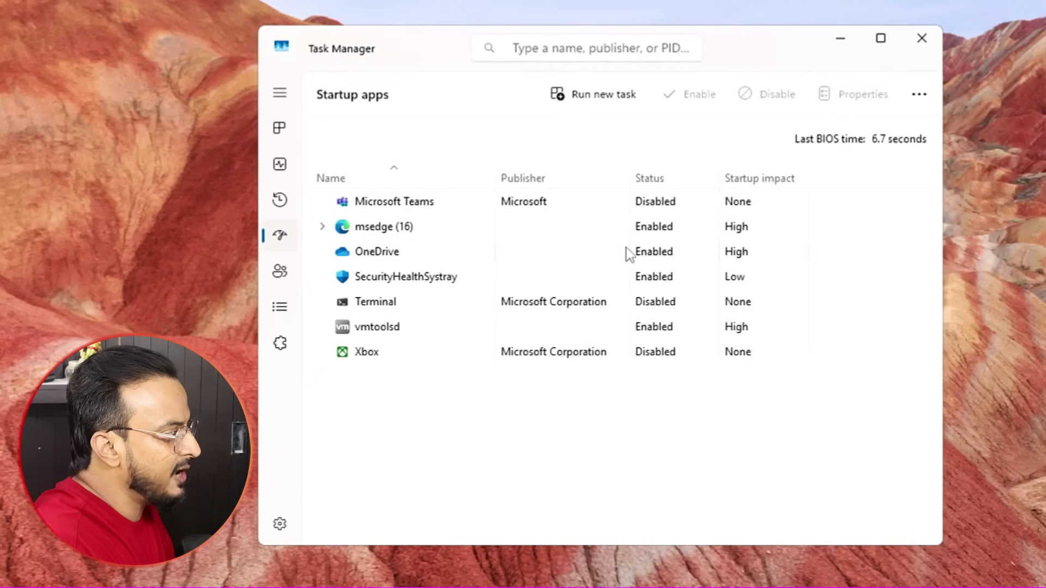
click(390, 237)
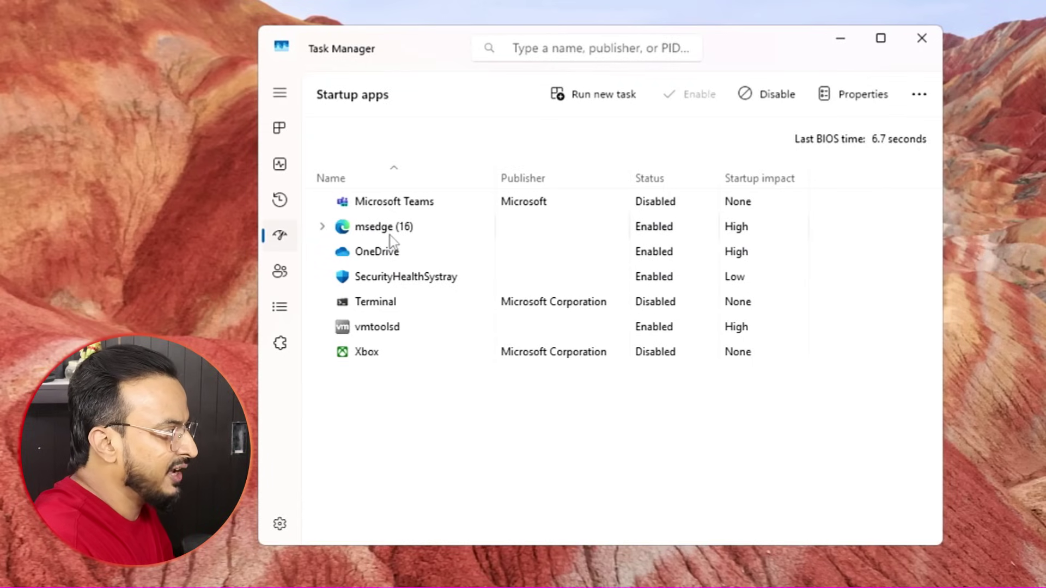
click(396, 208)
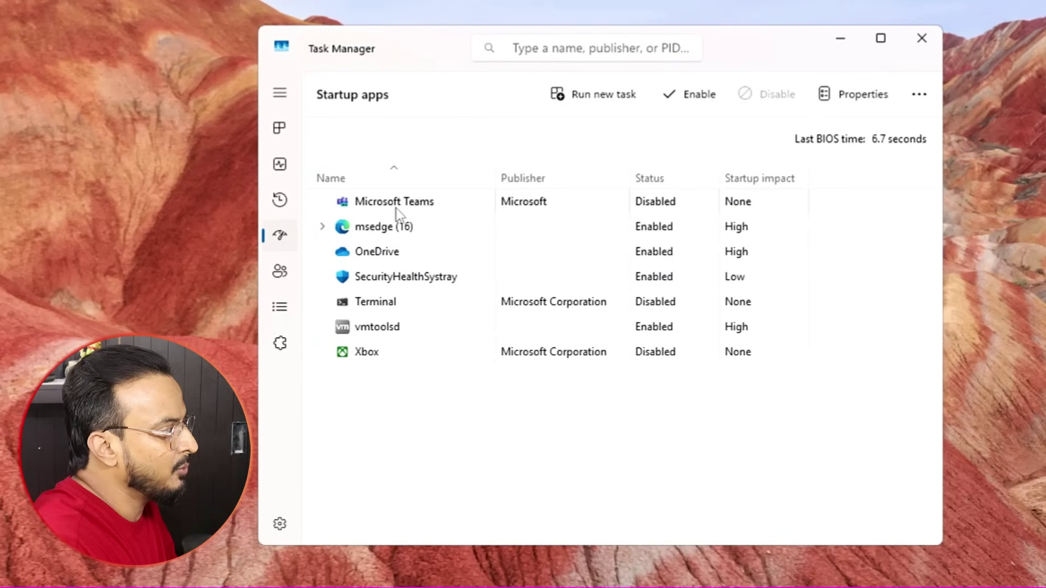
Disable msedge and OneDrive as startup apps, and close Task Manager.
right_click(397, 203)
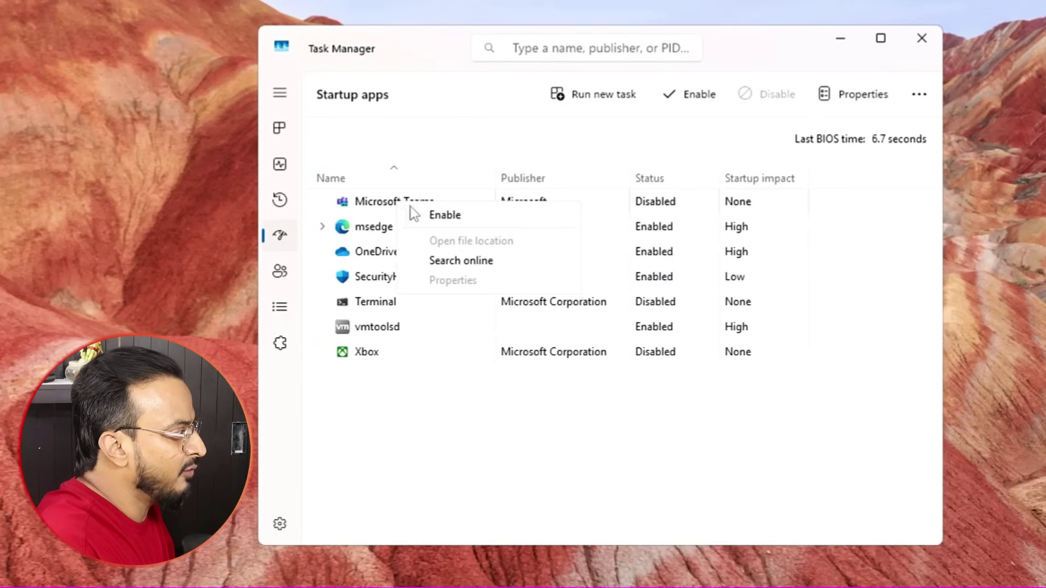
right_click(378, 233)
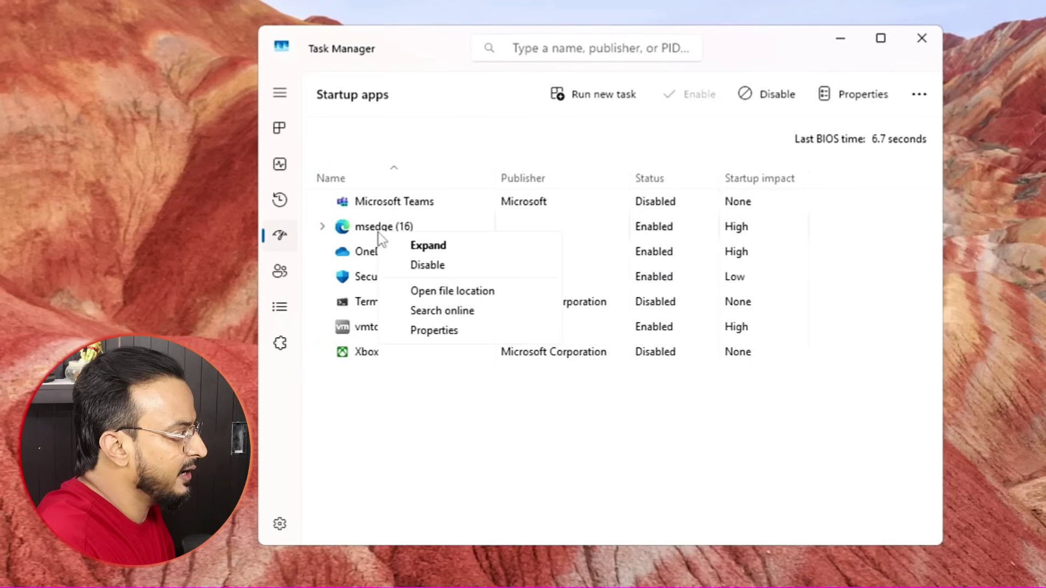
click(431, 266)
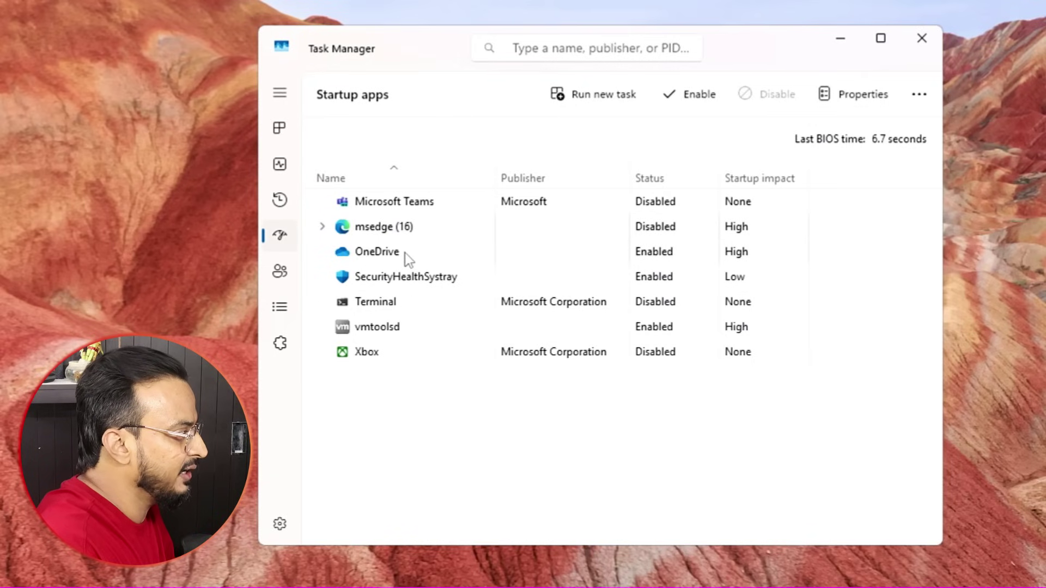
right_click(404, 255)
click(442, 267)
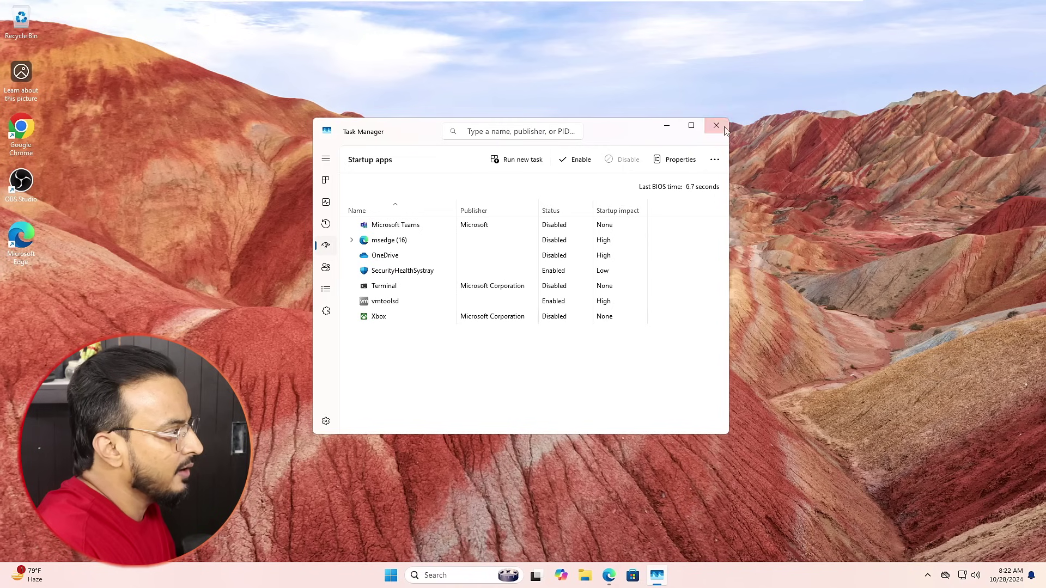
click(716, 127)
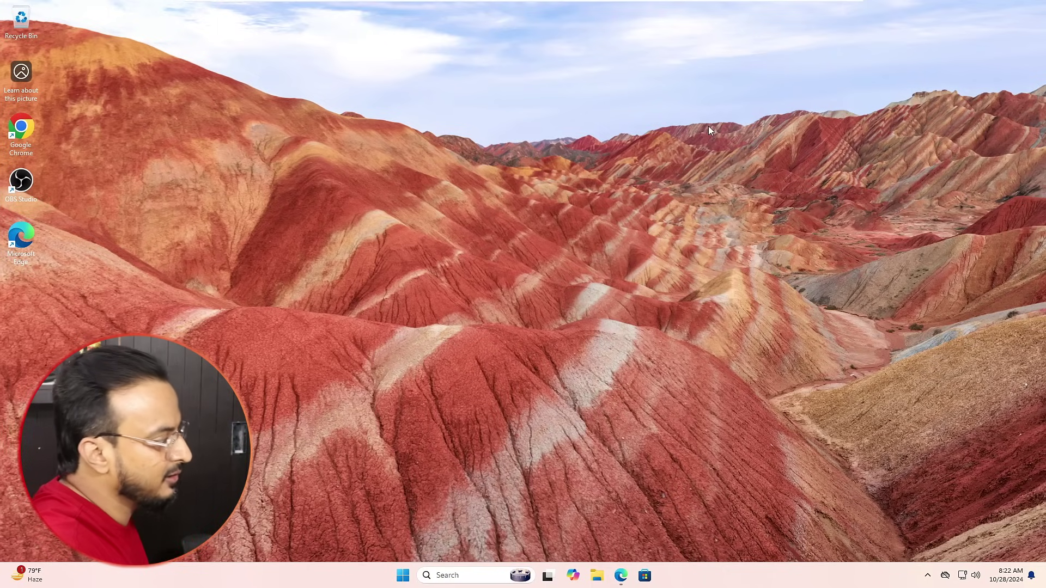
Search Windows for "services" and open the Services console.
click(444, 575)
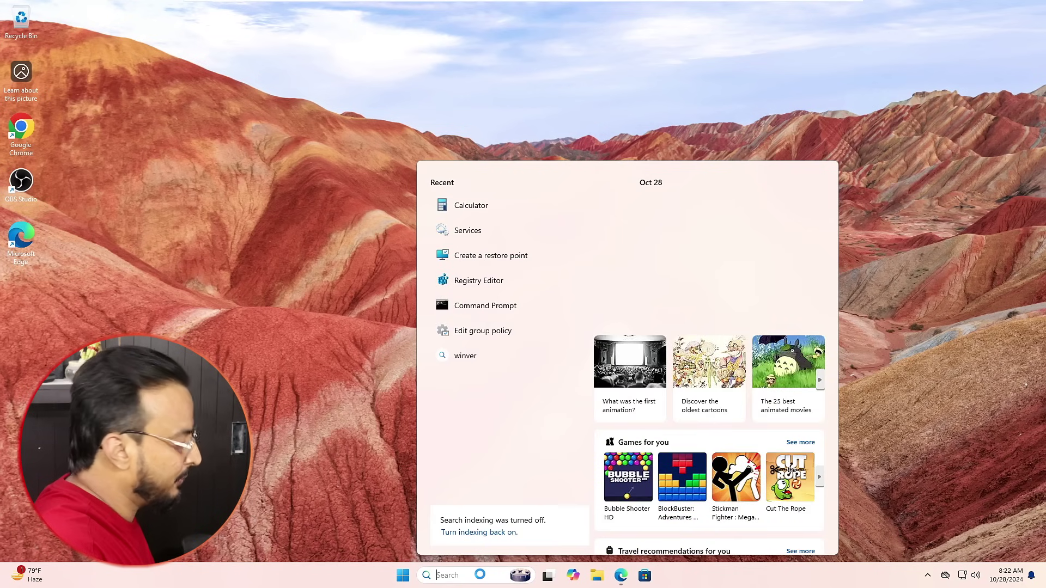
text(services)
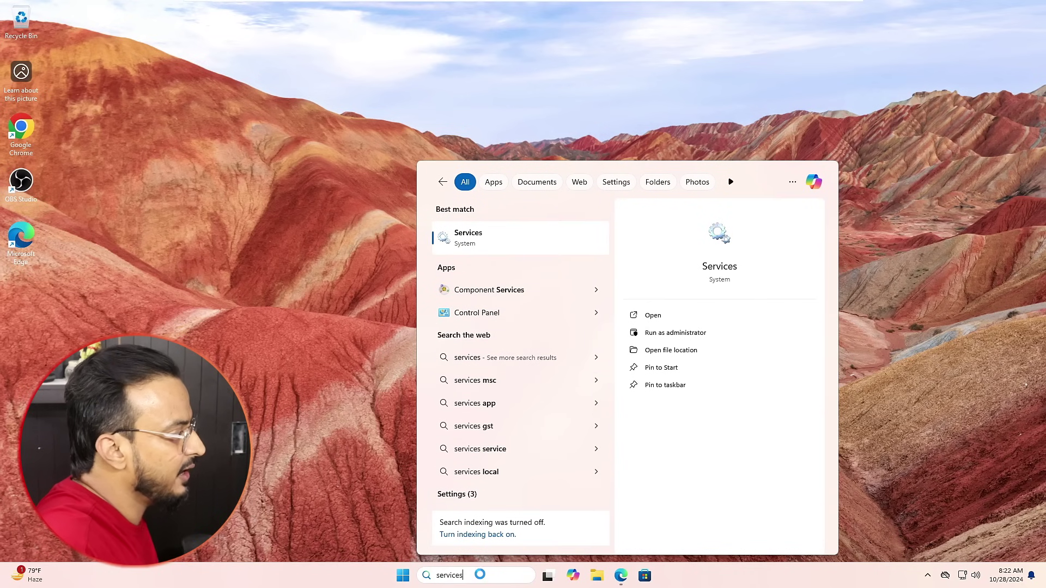
key(Return)
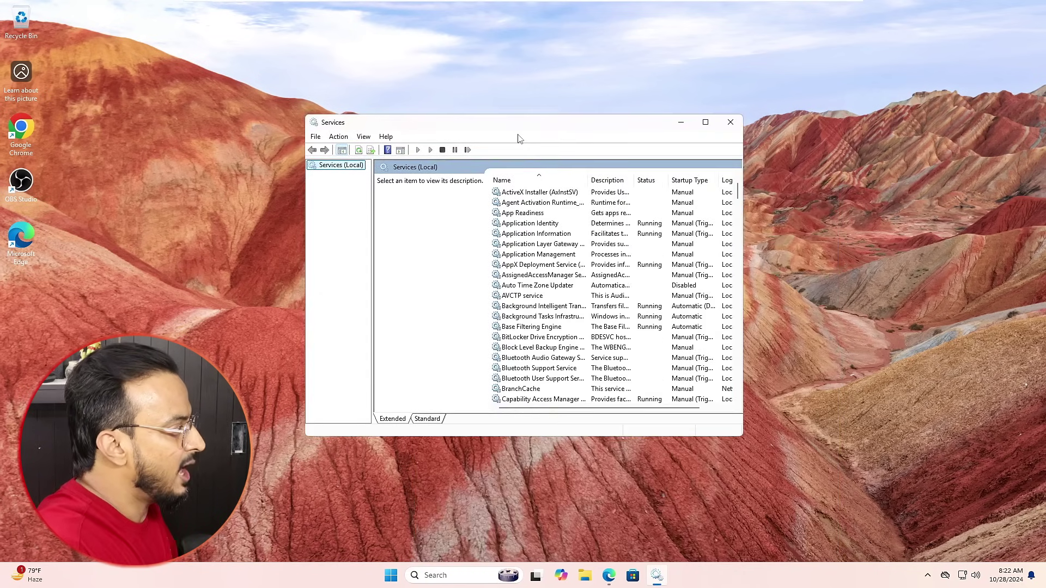
click(521, 202)
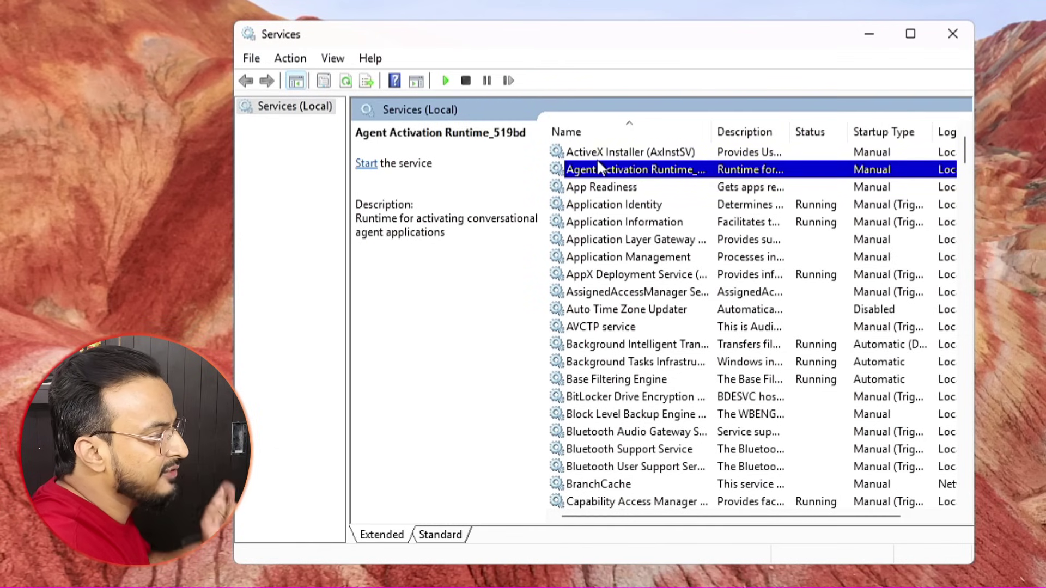
Set the Background Intelligent Transfer Service's startup type to Disabled and stop the service.
click(632, 344)
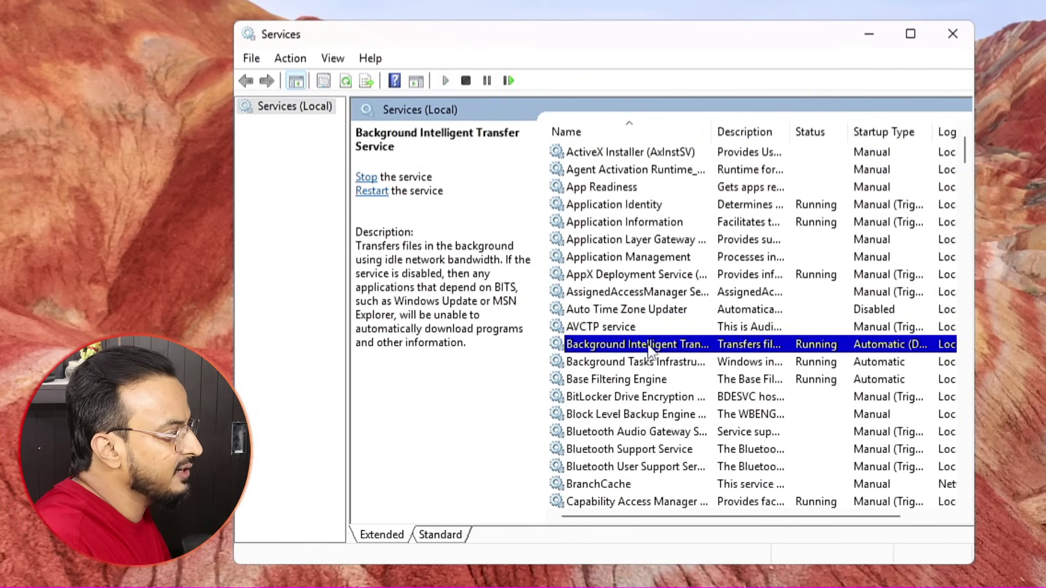
double_click(667, 346)
click(599, 283)
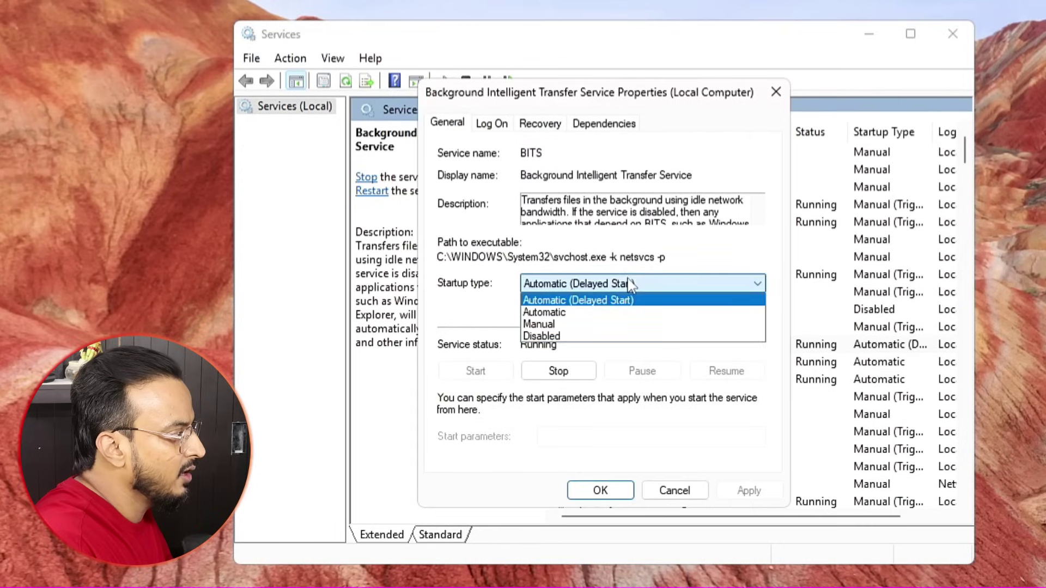
click(566, 337)
click(567, 374)
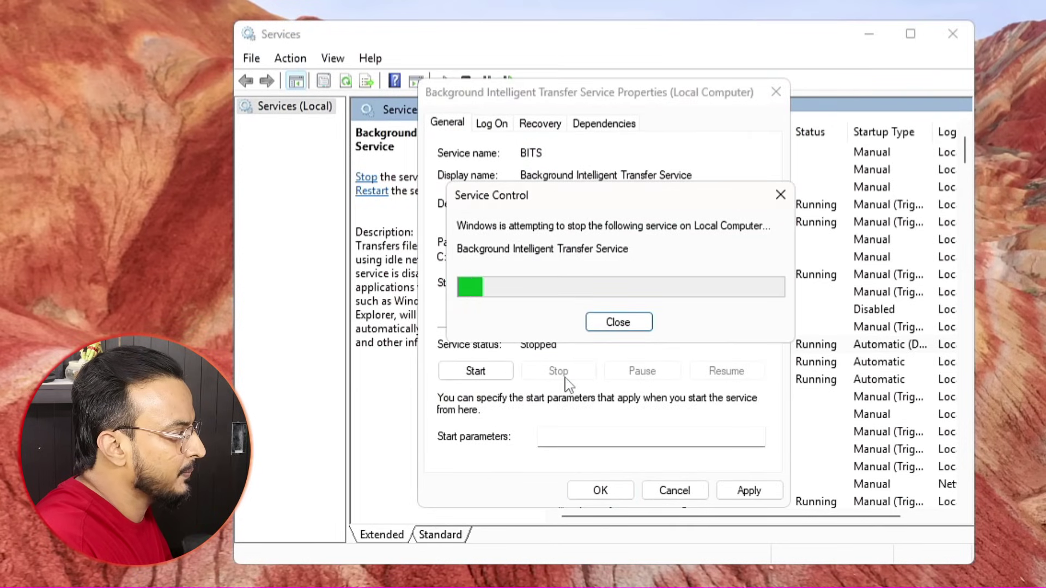
key(Return)
Set the BitLocker Drive Encryption Service's startup type to Disabled, and apply the change.
click(600, 292)
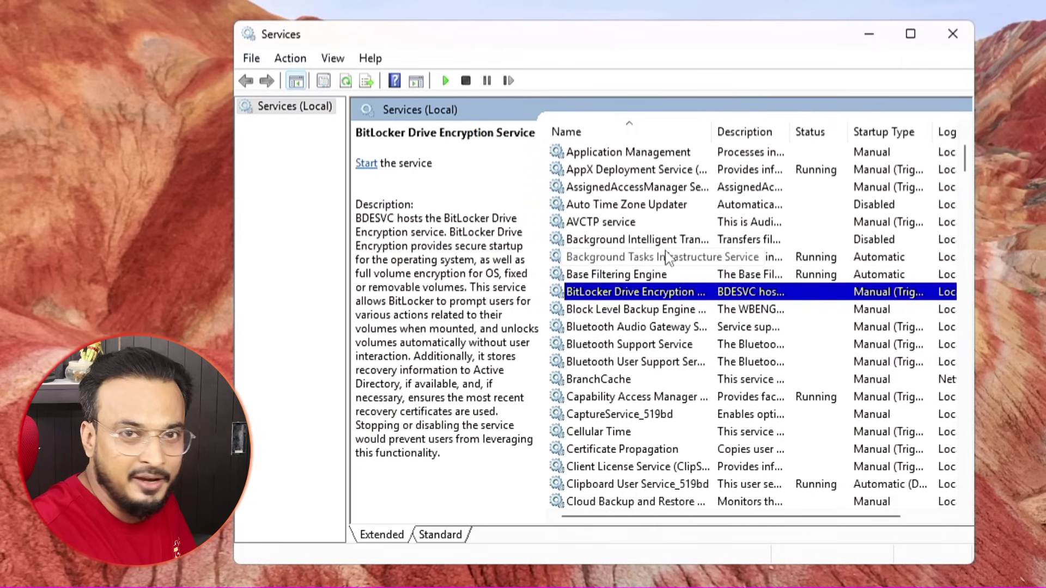
double_click(671, 292)
click(599, 283)
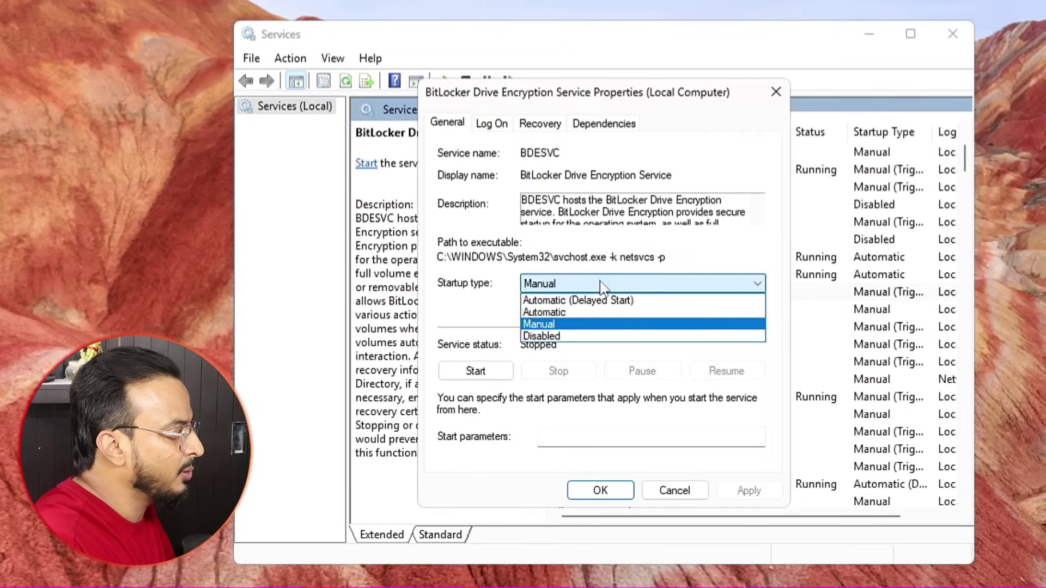
click(569, 336)
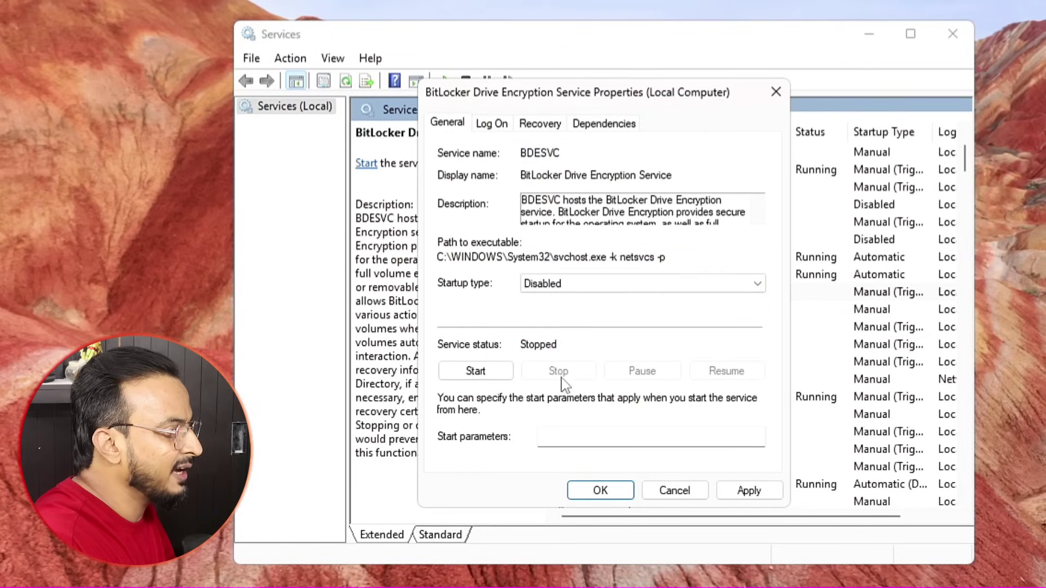
click(747, 493)
click(599, 490)
Set the Connected User Experiences and Telemetry service's startup type to Disabled, stop the service, and apply the change.
scroll(629, 406, down, 4)
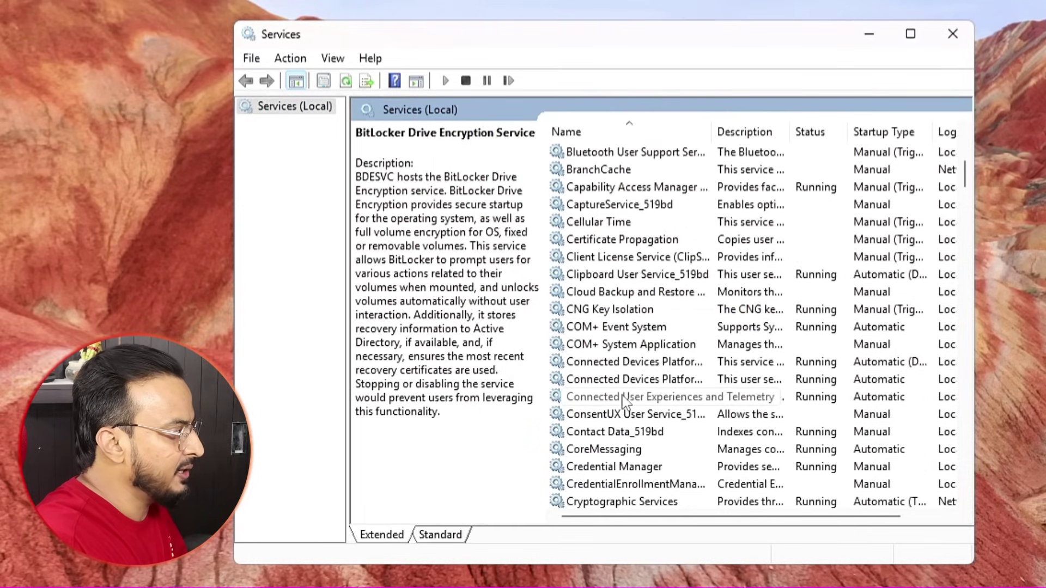
double_click(625, 397)
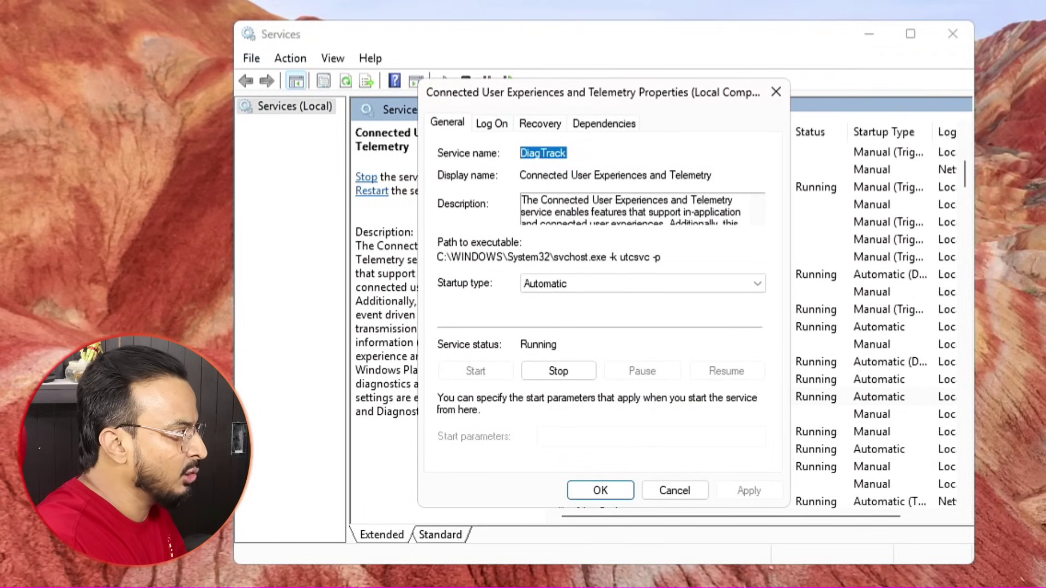
click(578, 284)
click(575, 335)
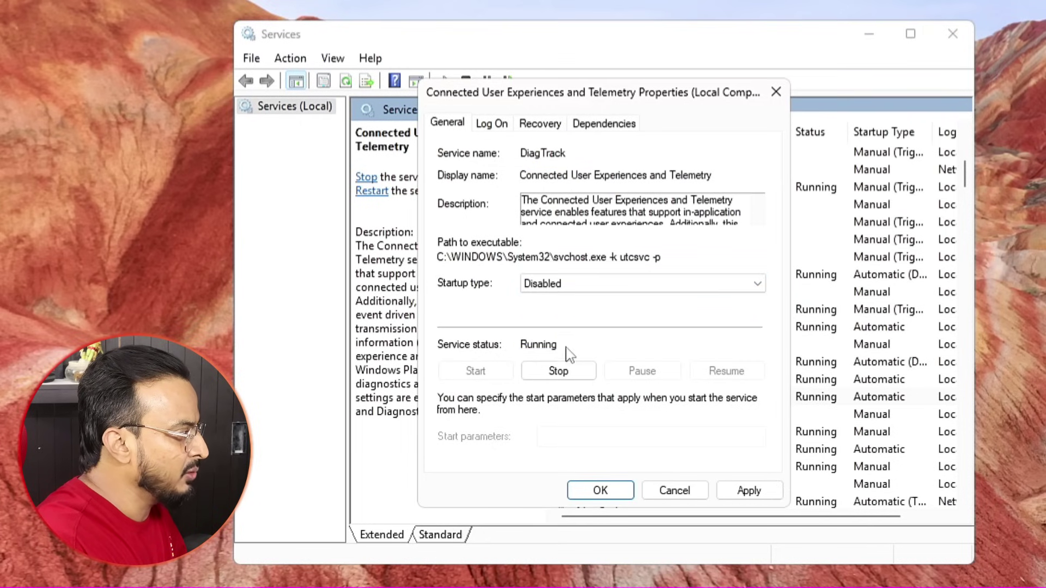
click(559, 371)
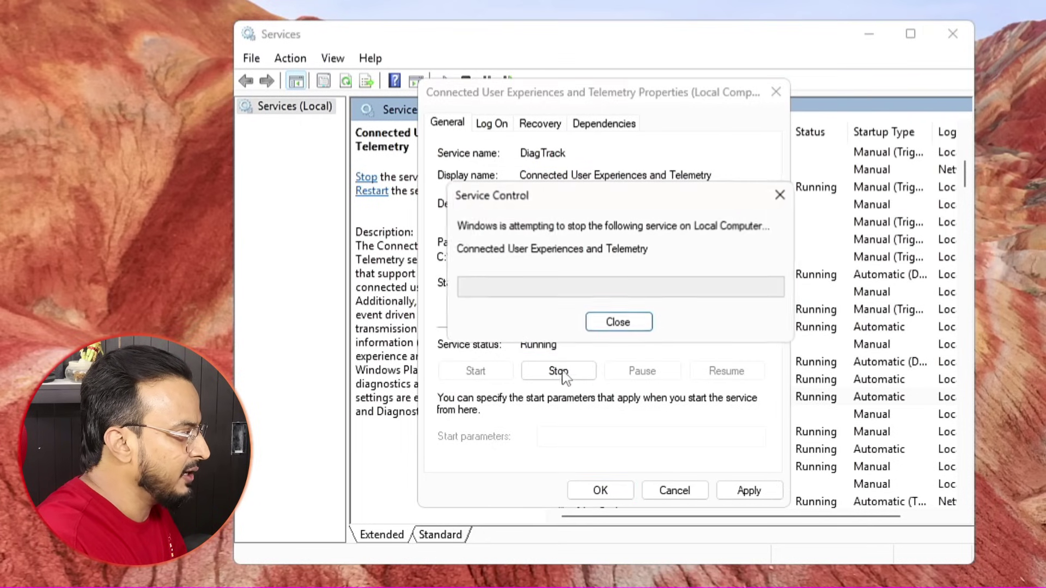
click(747, 490)
click(601, 490)
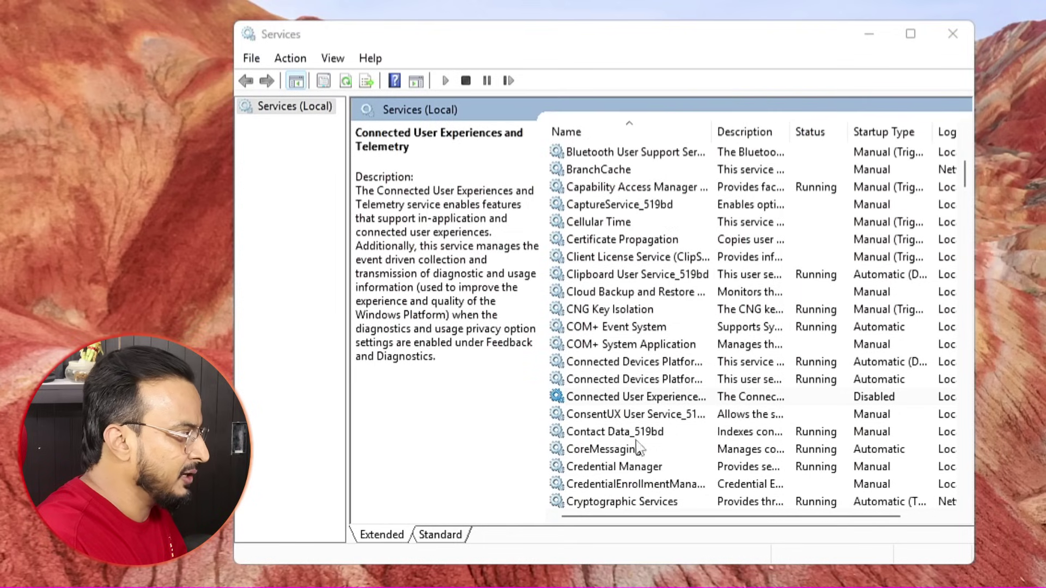
Examine further services from Cryptographic Services through Geolocation, GameDVR and Hyper-V Guest Service Interface, and close the Services console.
scroll(621, 436, down, 3)
click(621, 449)
scroll(621, 326, down, 3)
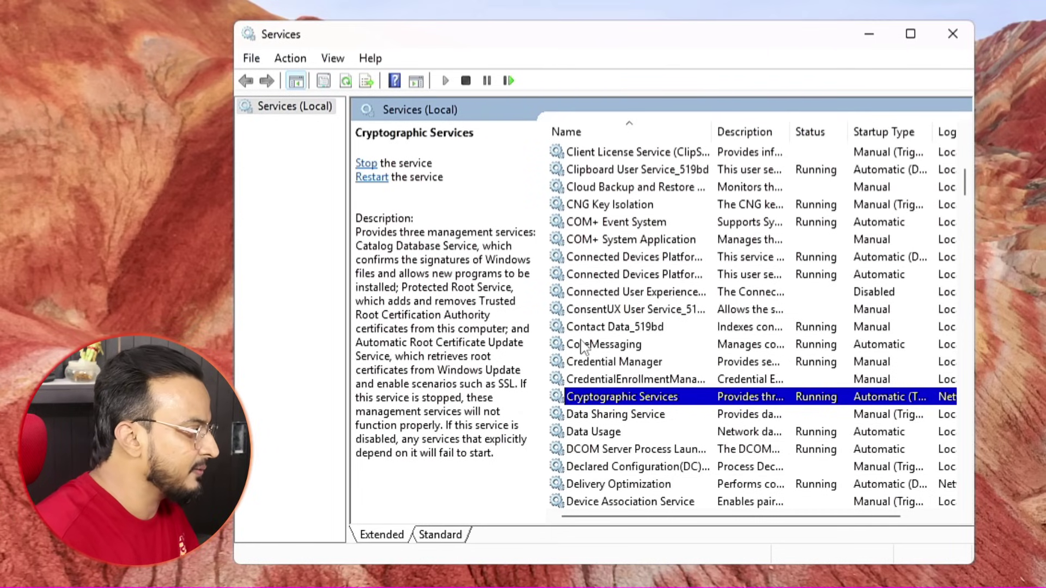
scroll(583, 345, down, 12)
click(621, 344)
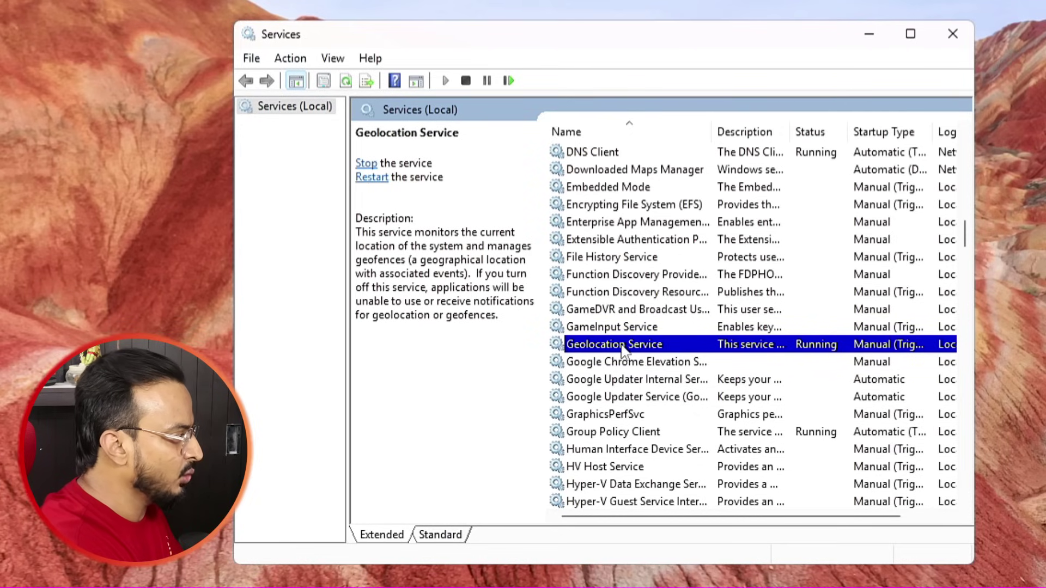
click(628, 309)
scroll(626, 330, down, 2)
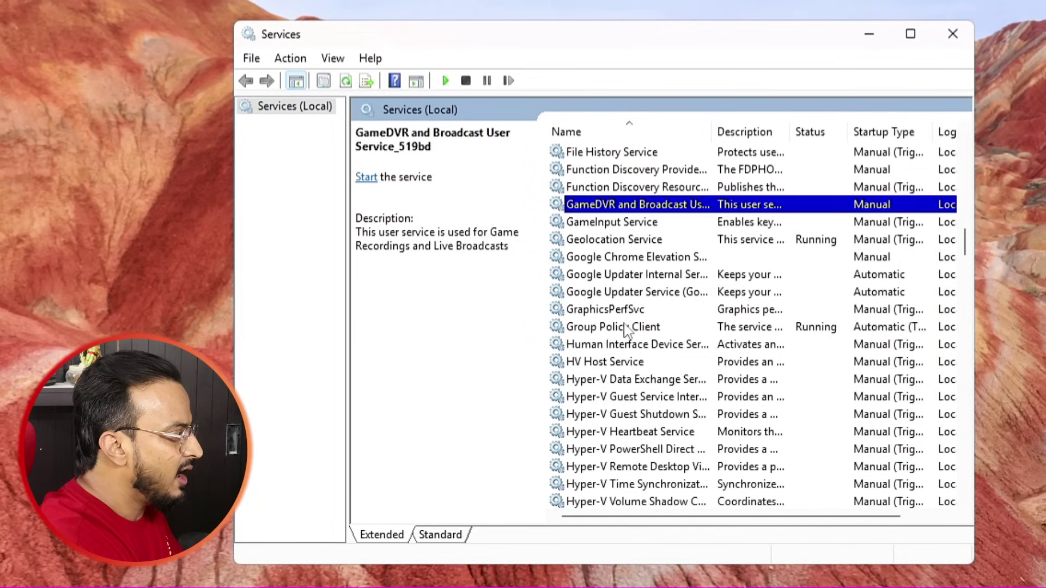
click(626, 398)
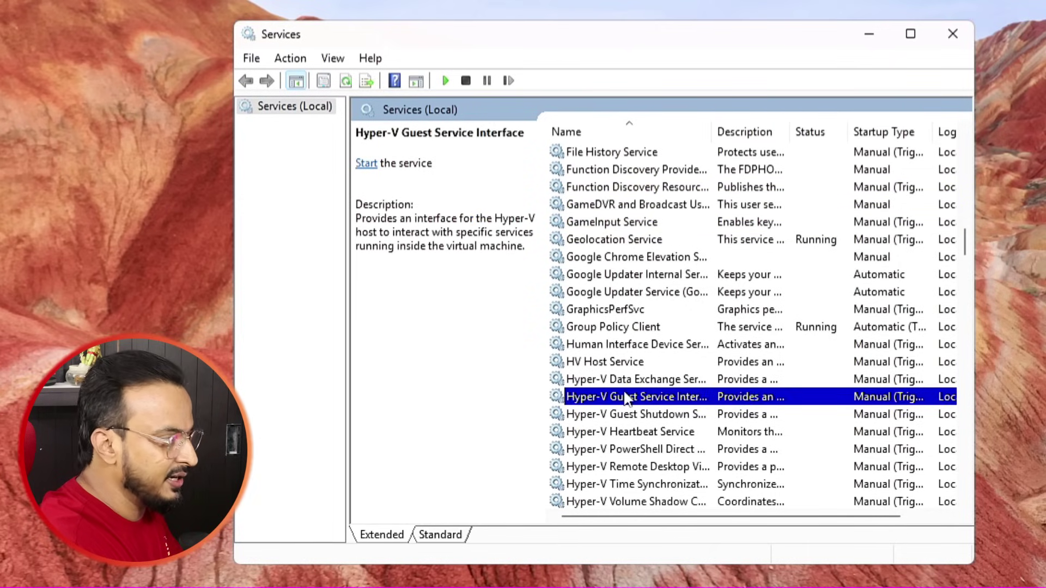
scroll(627, 398, down, 5)
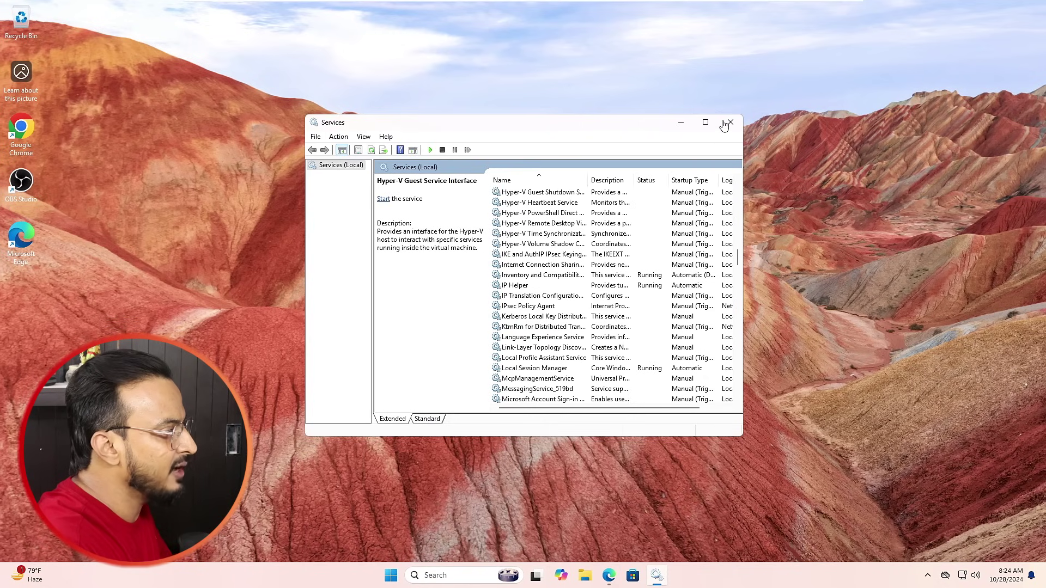
click(731, 123)
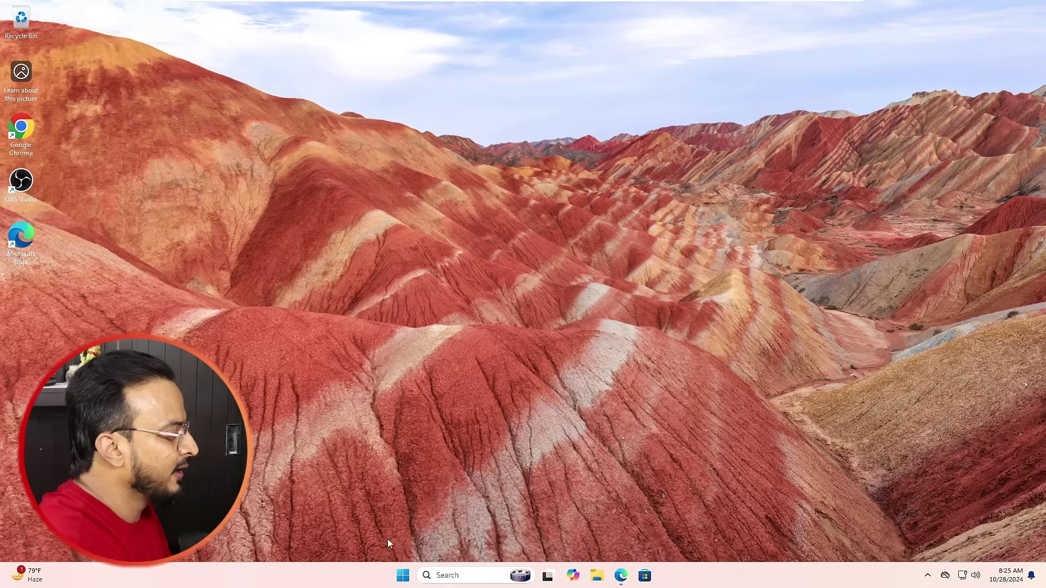
Open Windows Settings and go to the General permissions under Privacy & security.
right_click(403, 575)
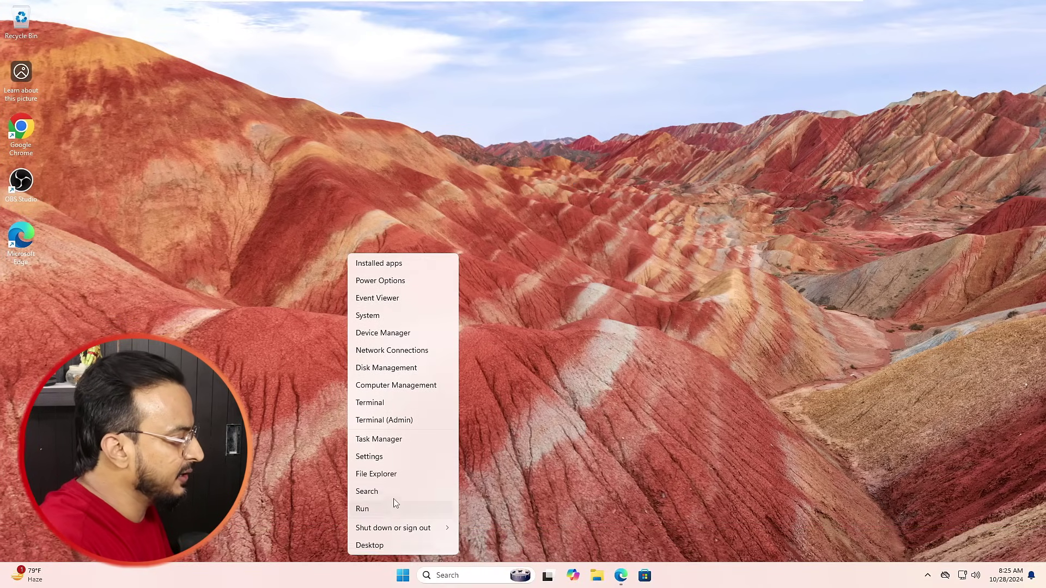
click(368, 462)
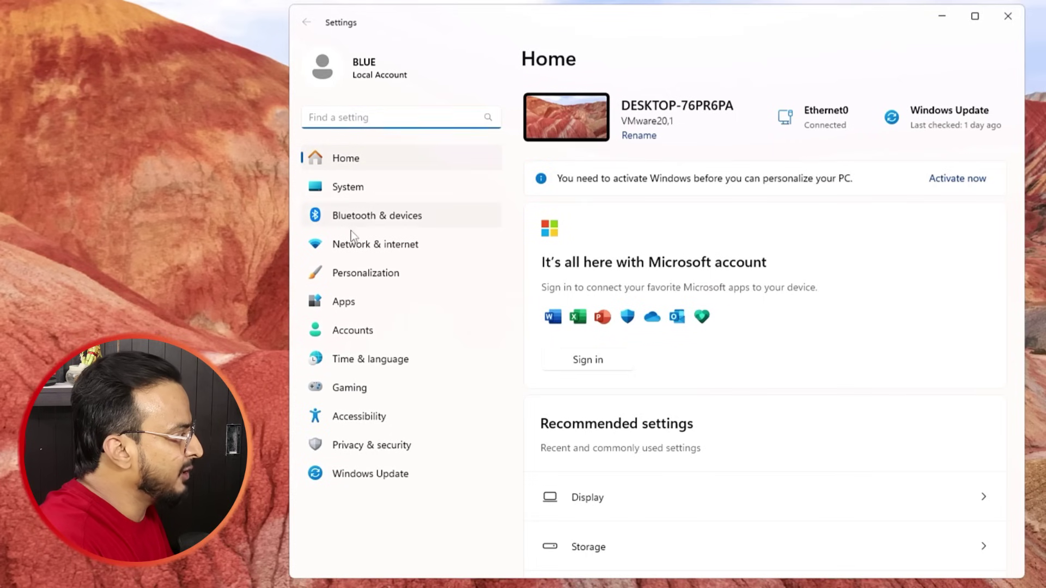
click(368, 446)
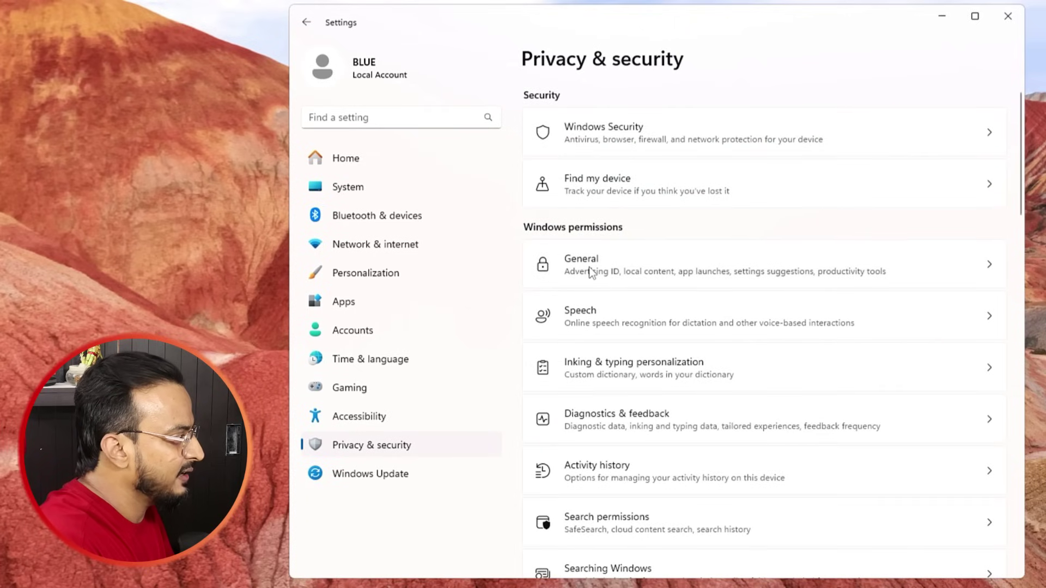
click(605, 273)
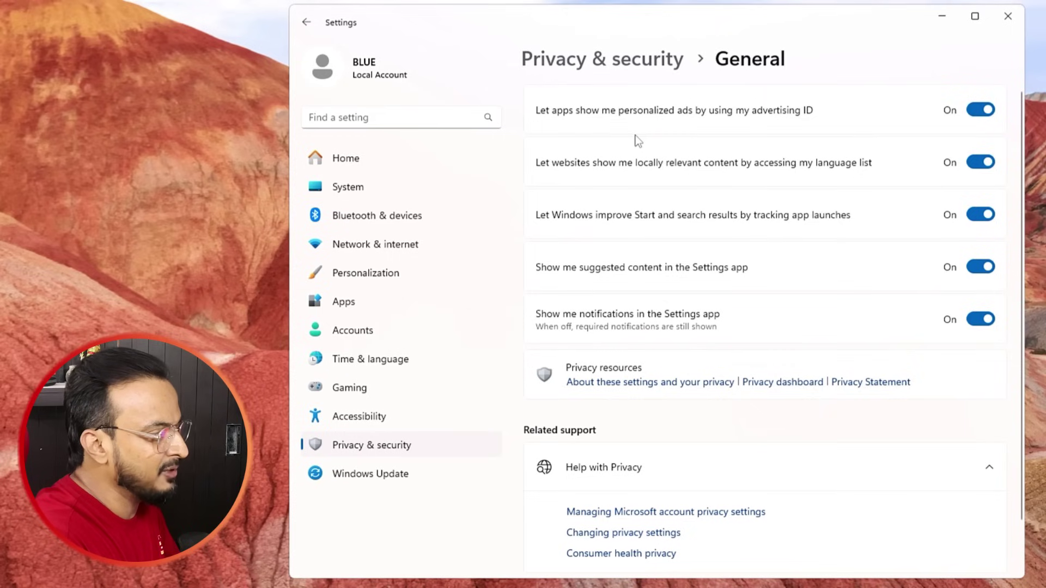
Turn off personalized ads, locally relevant website content, app launch tracking, suggested content and Settings notifications, and return to Privacy & security.
click(980, 109)
click(980, 161)
click(981, 214)
click(981, 266)
click(981, 319)
click(306, 22)
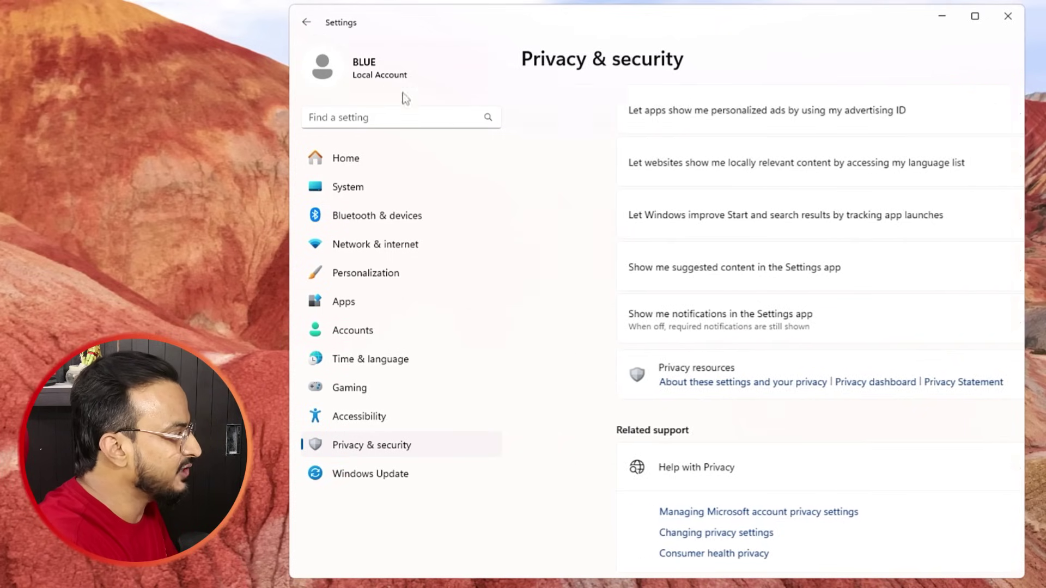
Check the online speech recognition setting, and turn off Location services for the device.
click(613, 250)
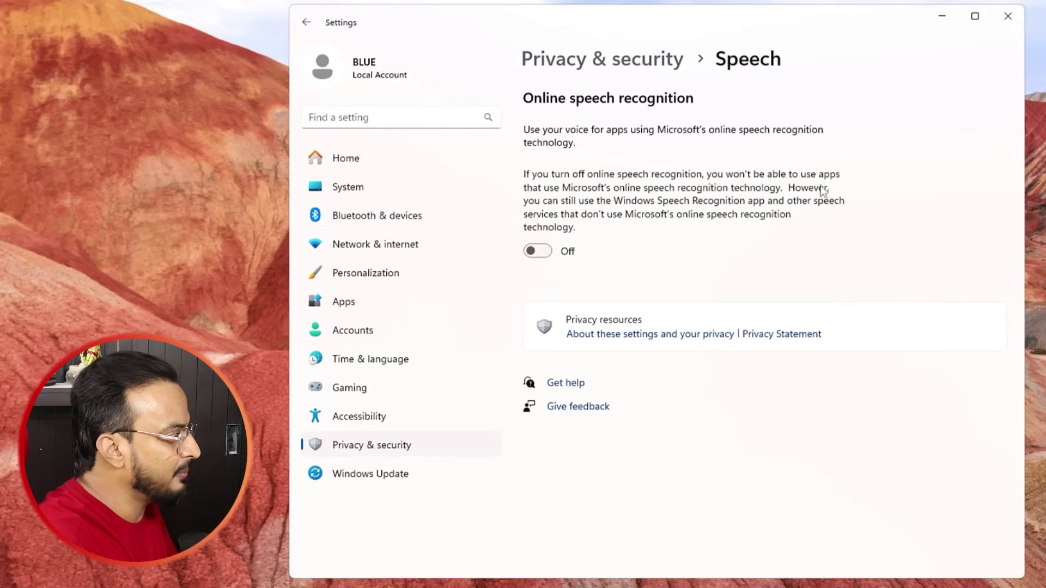
click(306, 23)
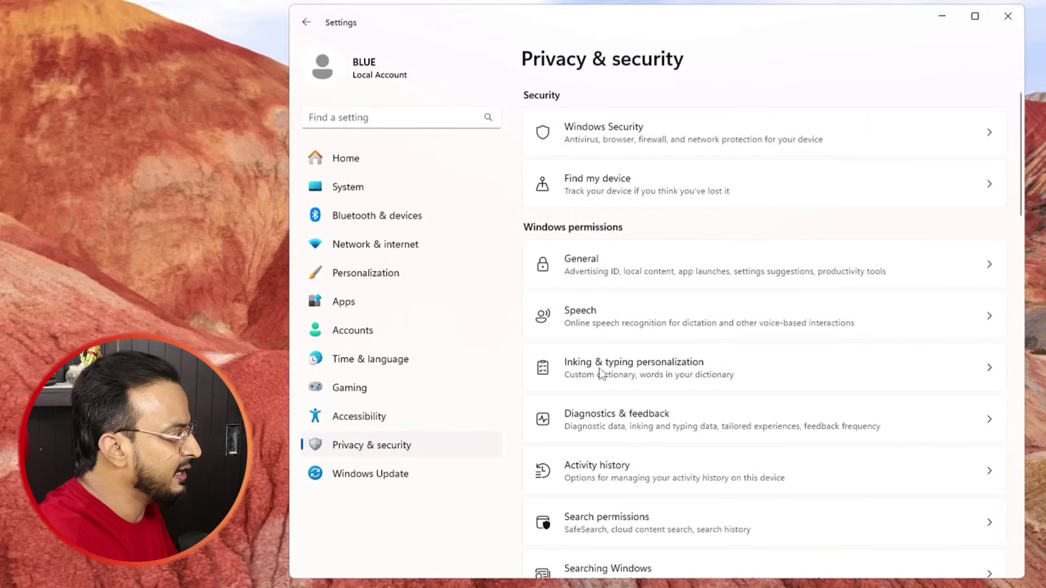
scroll(609, 341, down, 1)
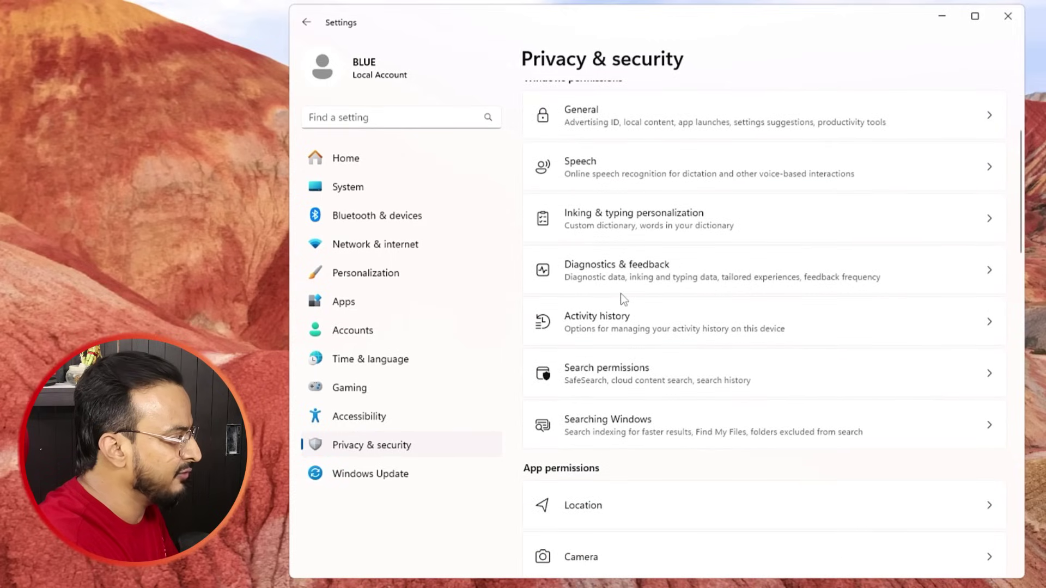
scroll(621, 294, down, 1)
scroll(610, 262, down, 3)
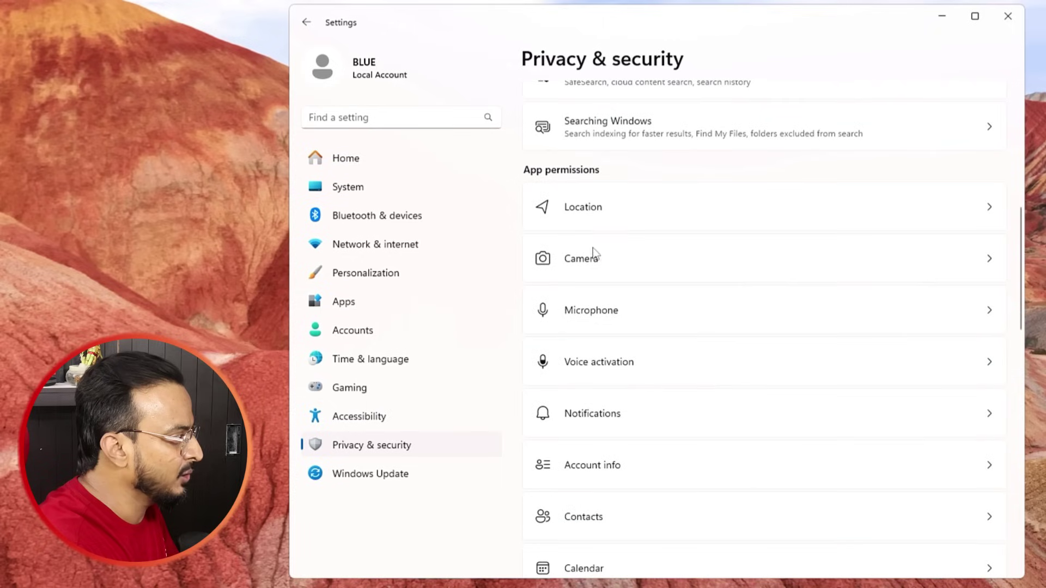
click(580, 216)
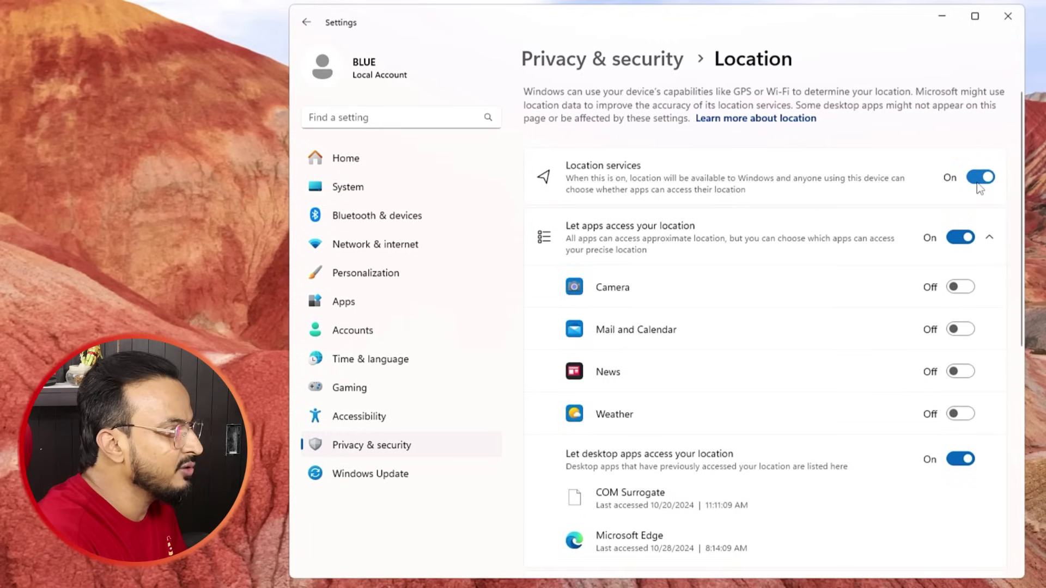
click(977, 184)
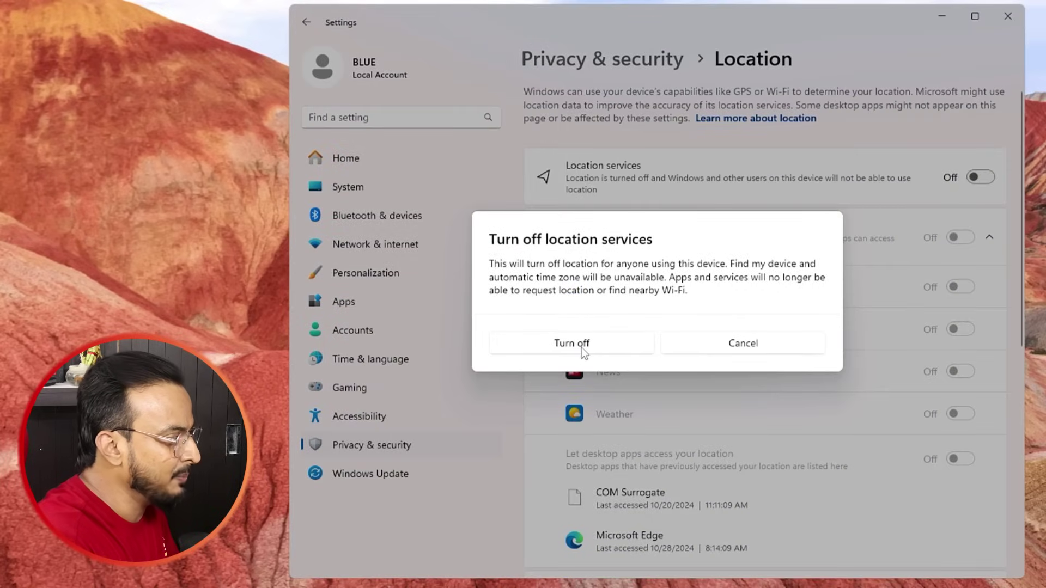
click(581, 347)
click(306, 23)
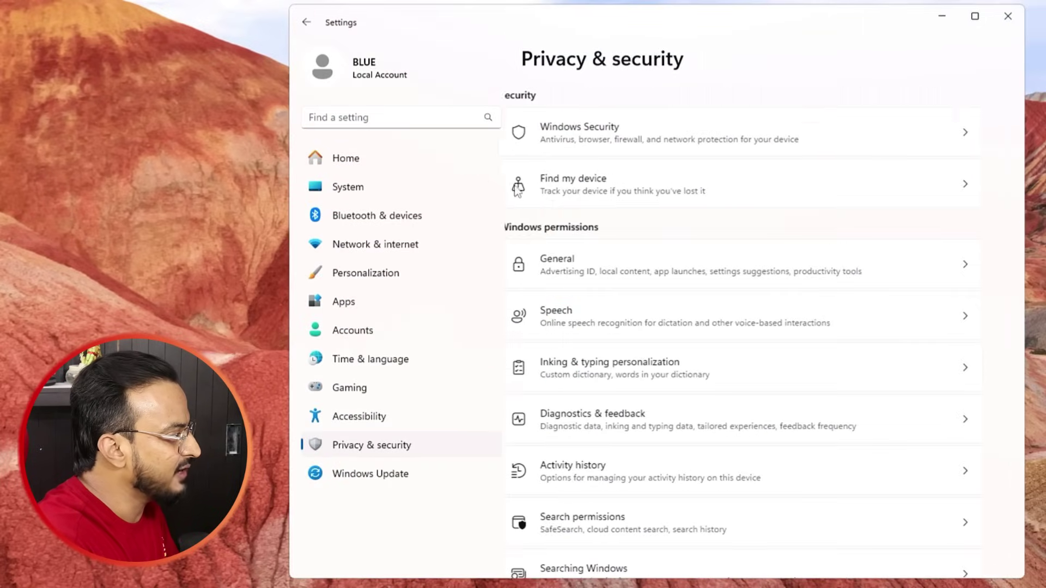
Turn off Notification access in the app permissions and return to Privacy & security.
scroll(649, 272, down, 8)
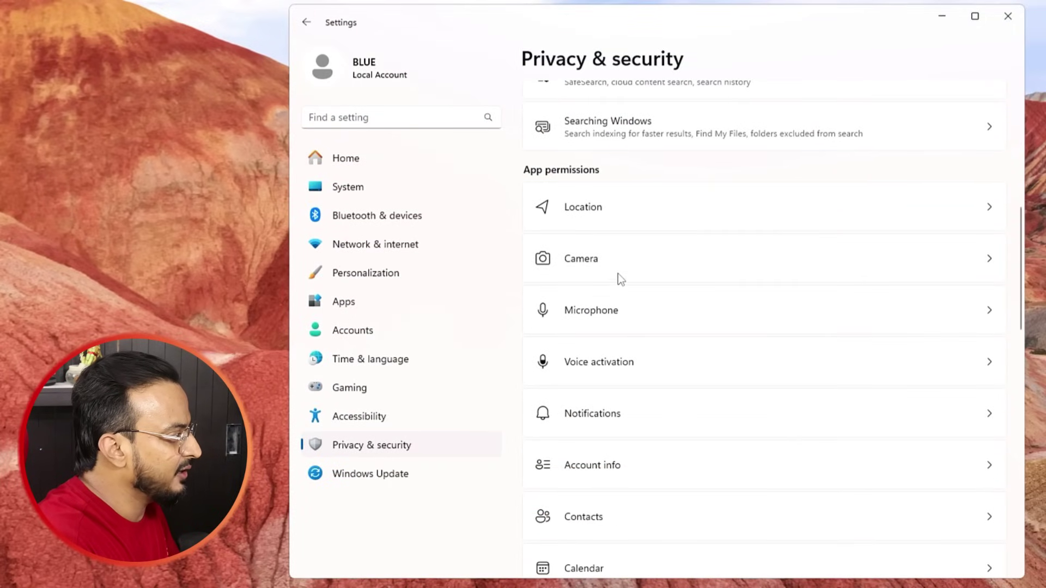
scroll(605, 273, down, 2)
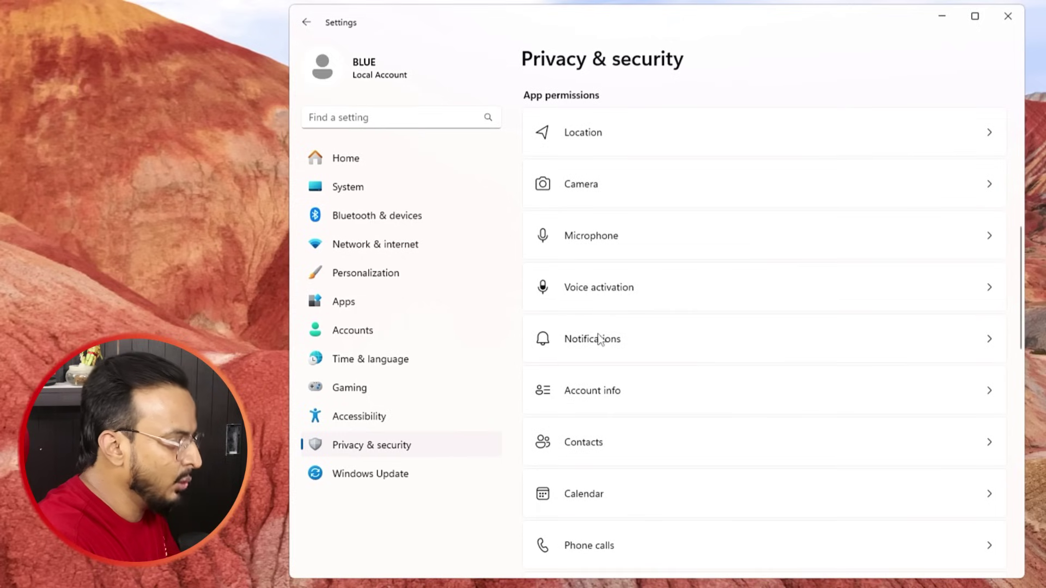
click(599, 339)
click(980, 116)
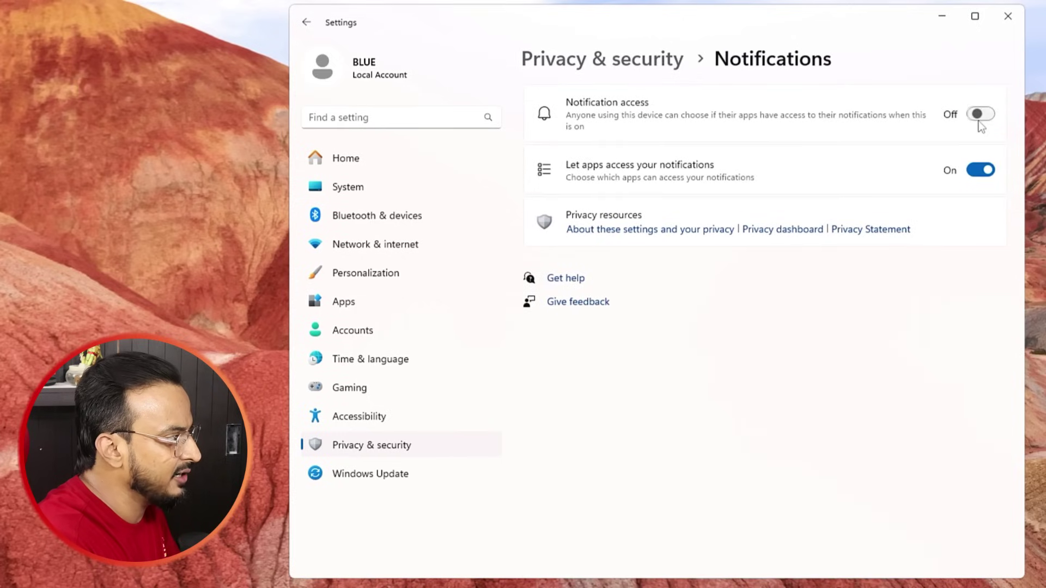
click(306, 22)
Turn off Phone call access in the app permissions and return to Privacy & security.
scroll(610, 338, down, 2)
scroll(623, 362, down, 10)
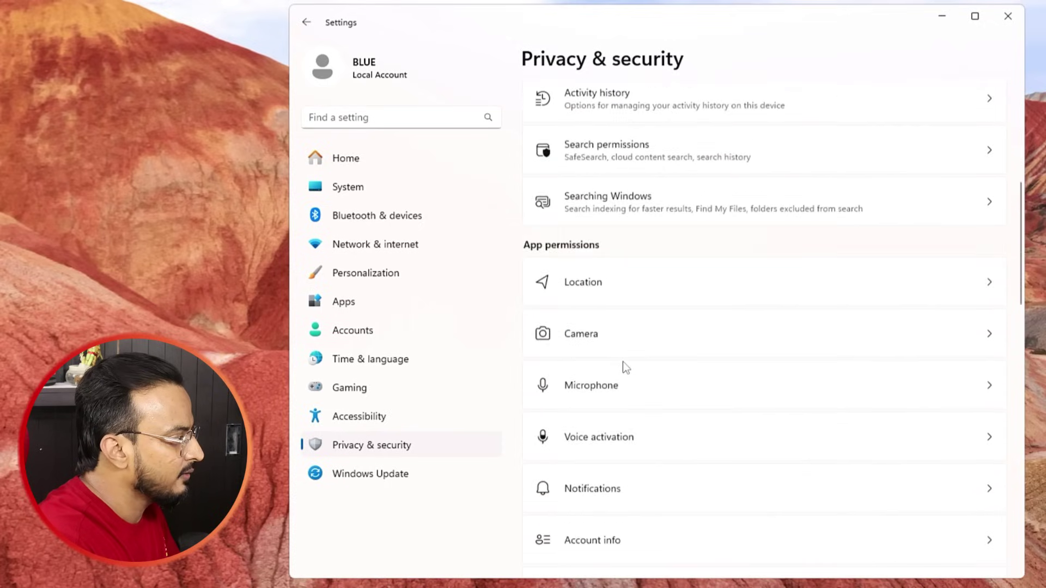
scroll(614, 347, down, 3)
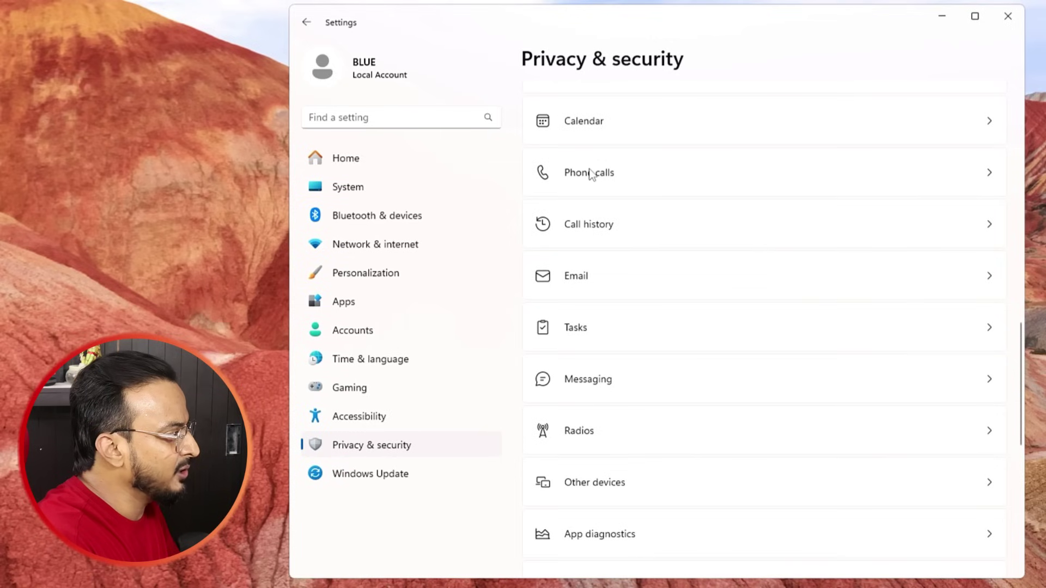
click(630, 180)
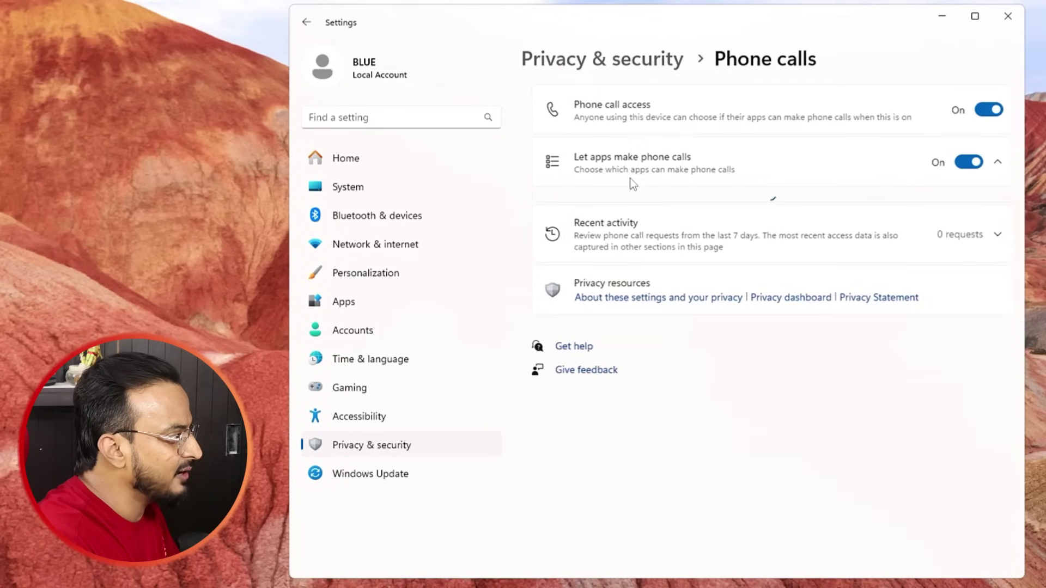
click(980, 110)
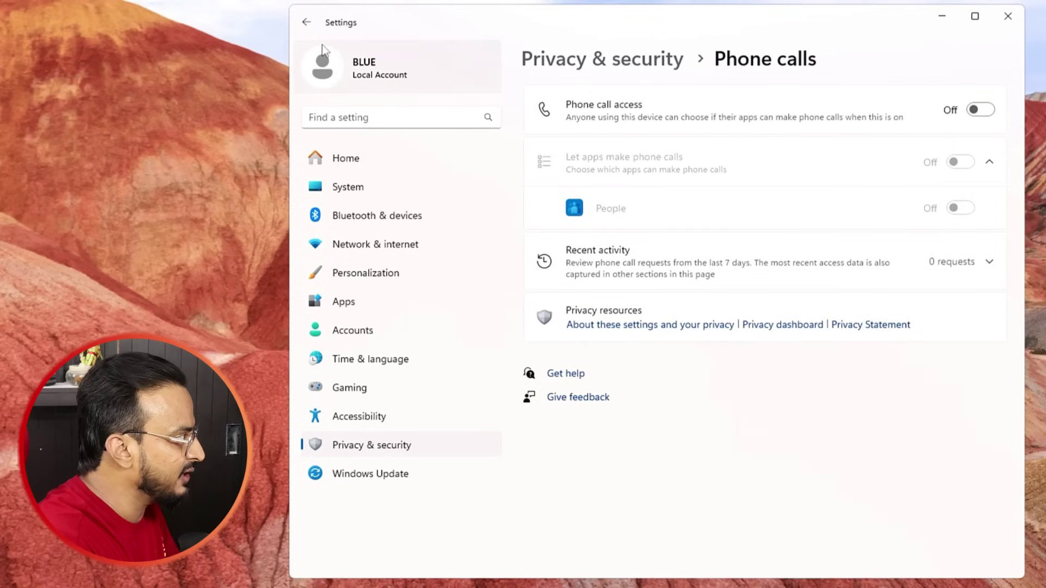
click(308, 23)
Turn off Call history access in the app permissions and return to Privacy & security.
scroll(673, 327, down, 10)
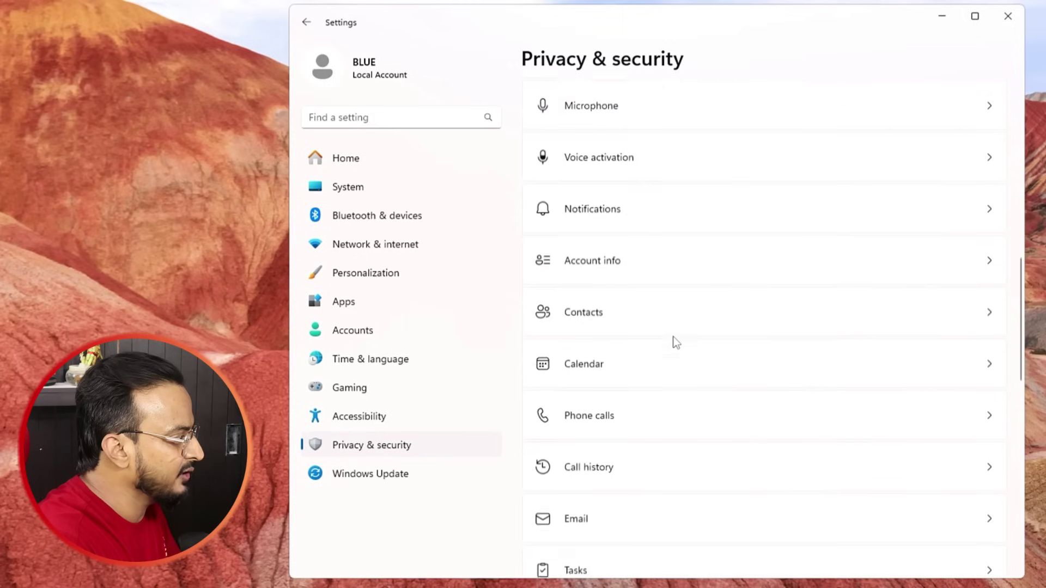
click(601, 306)
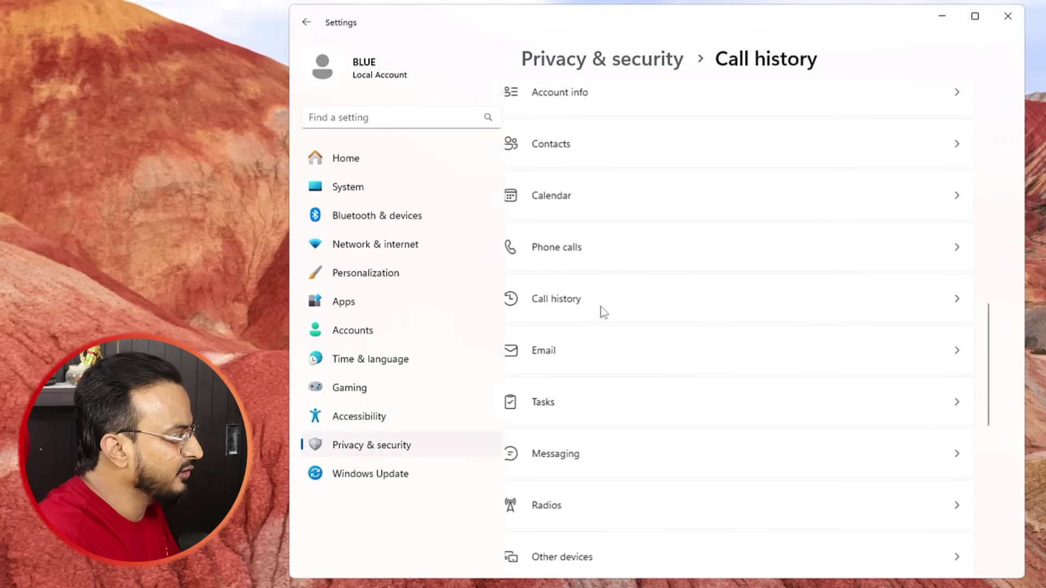
click(980, 114)
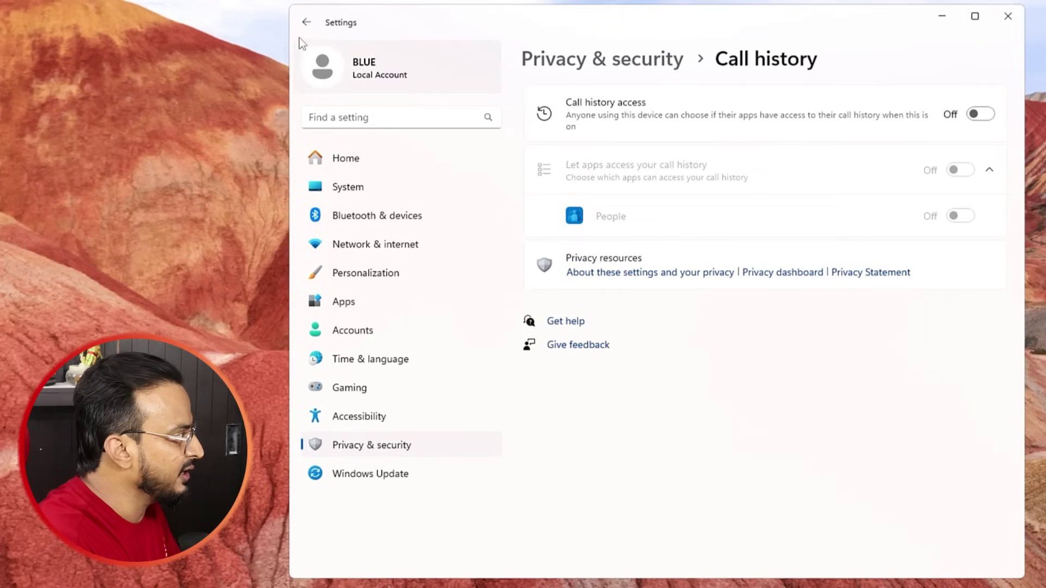
click(306, 22)
Turn off Email access in the app permissions and return to Privacy & security.
scroll(670, 387, down, 10)
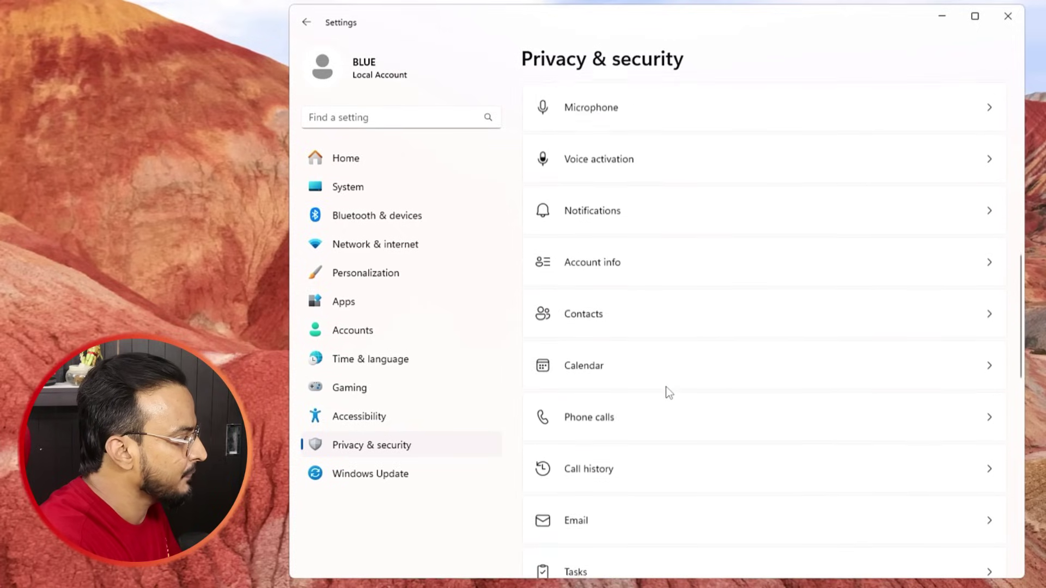
scroll(649, 376, down, 2)
click(637, 362)
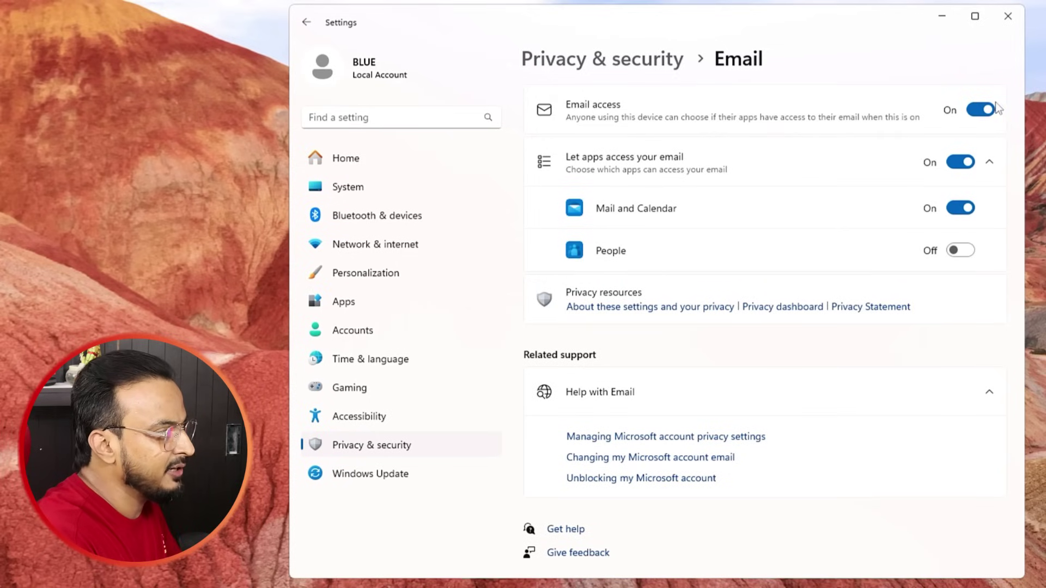
click(980, 110)
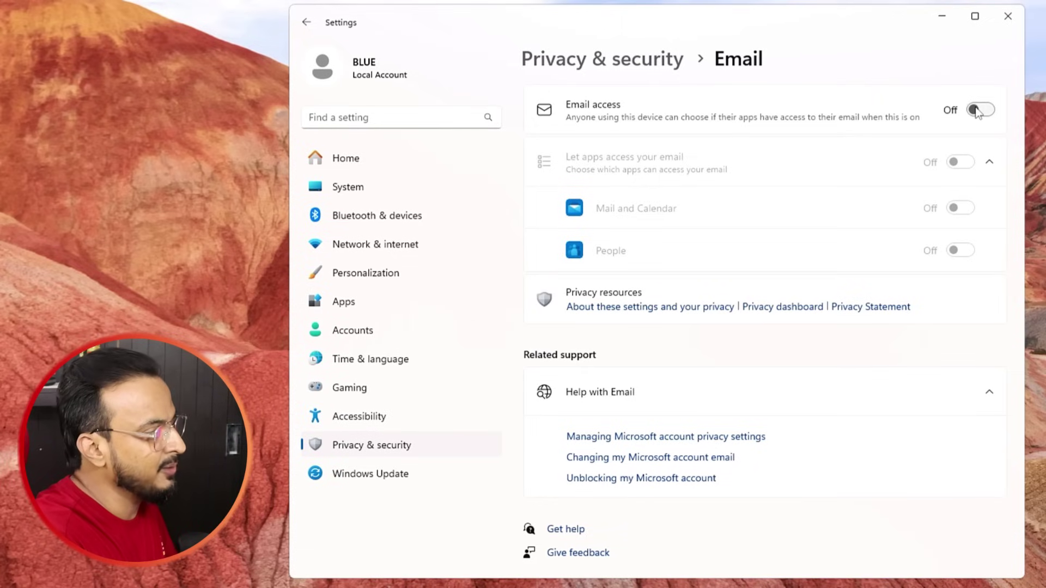
click(305, 23)
Turn off Radio control access in the app permissions and return to Privacy & security.
scroll(643, 305, down, 8)
scroll(693, 341, down, 10)
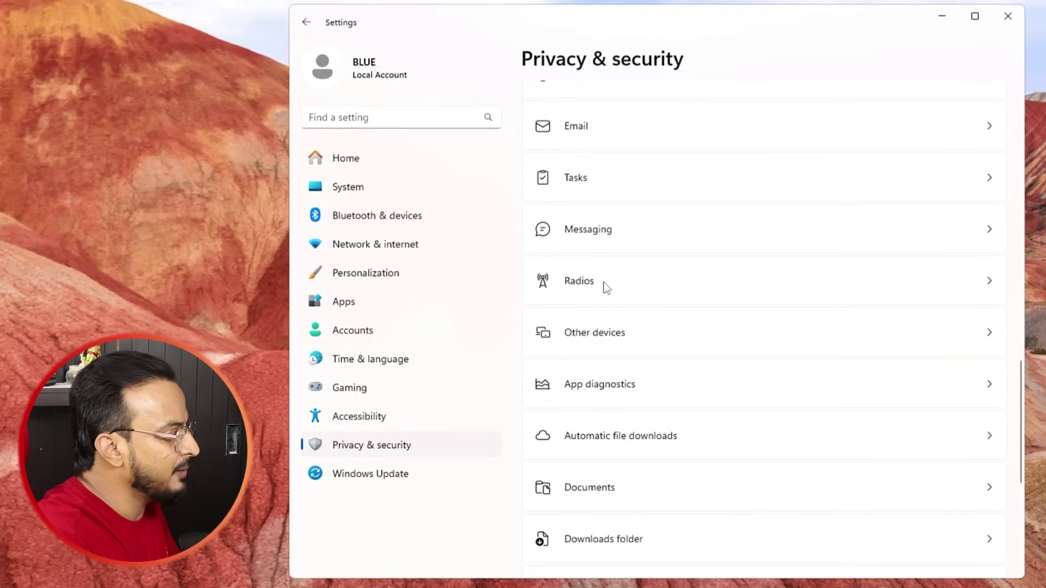
click(604, 282)
click(980, 114)
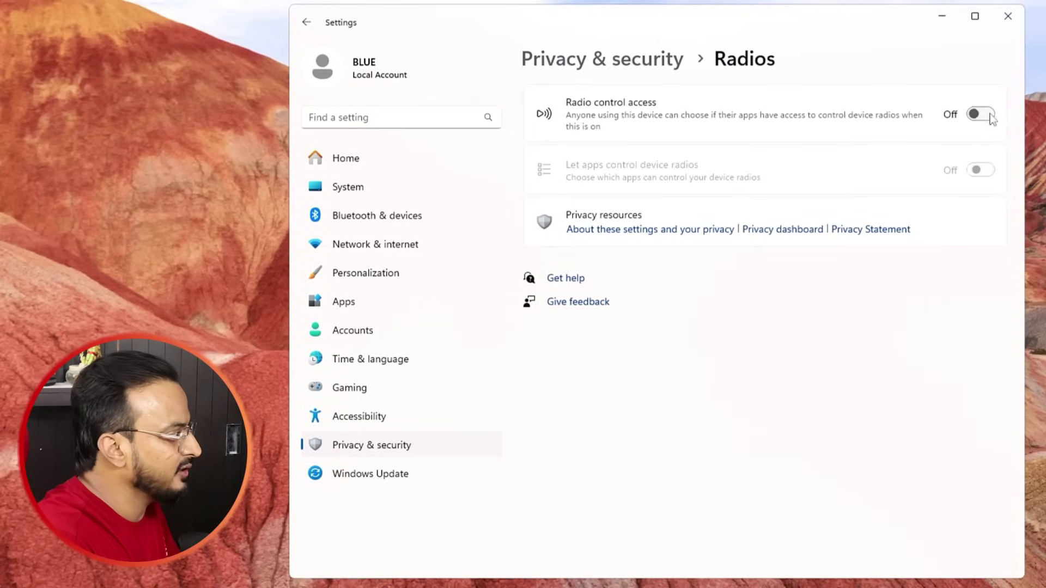
click(306, 22)
Look over the remaining app permissions, and check the Game Bar and Game Mode settings under Gaming.
scroll(661, 305, down, 5)
scroll(664, 315, down, 10)
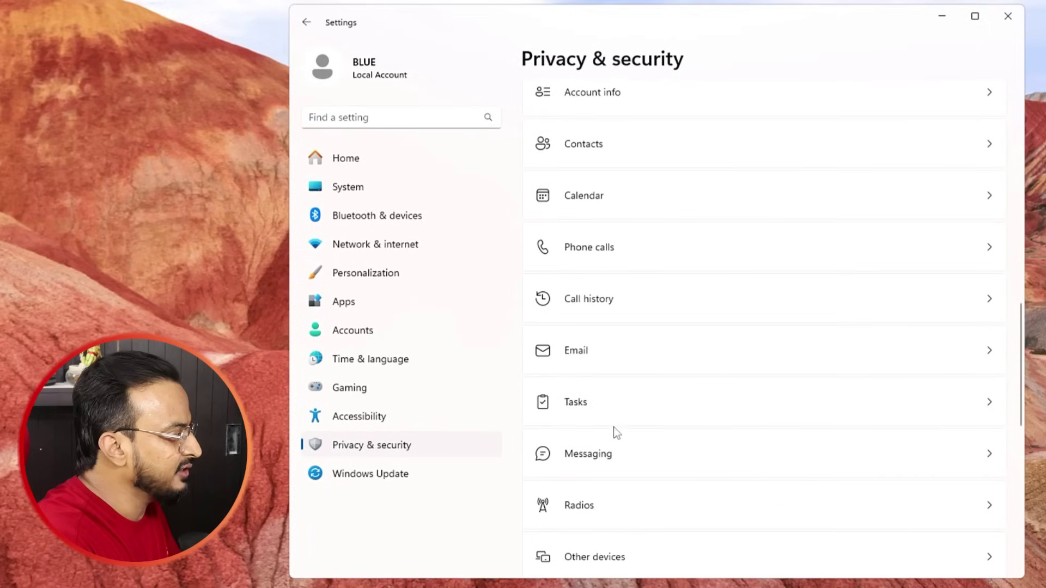
scroll(603, 474, down, 4)
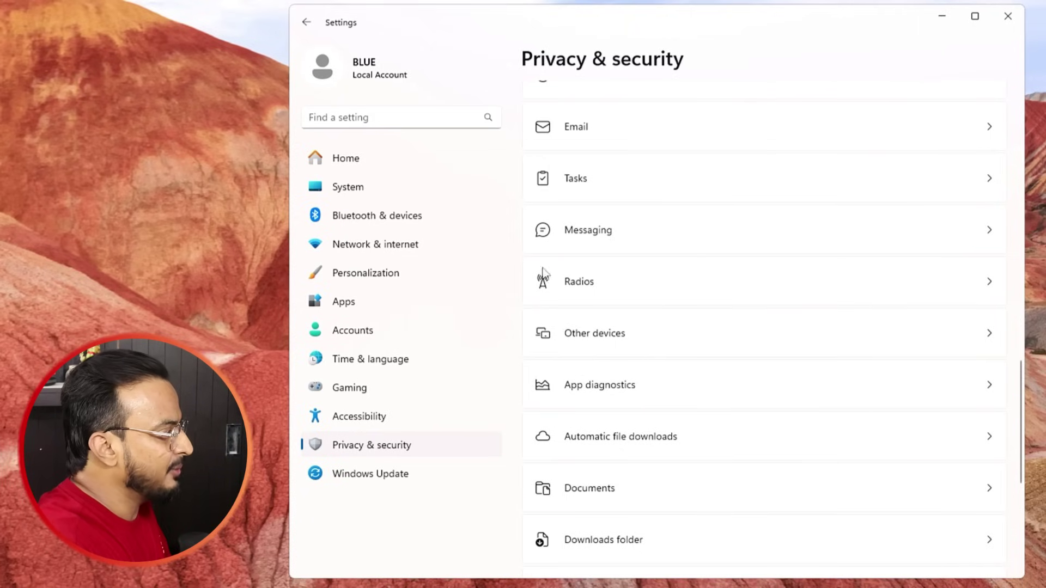
click(368, 390)
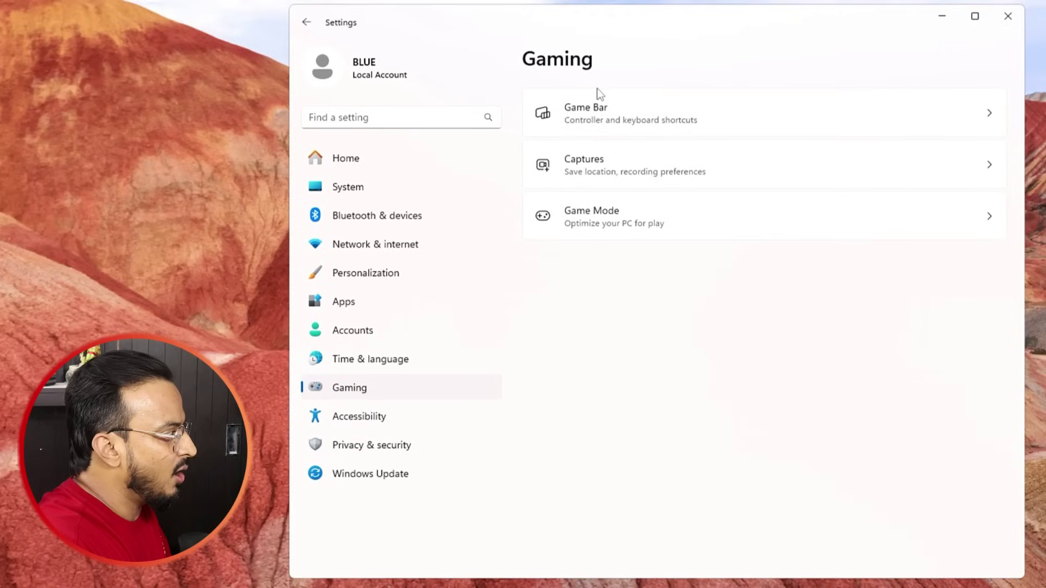
click(631, 116)
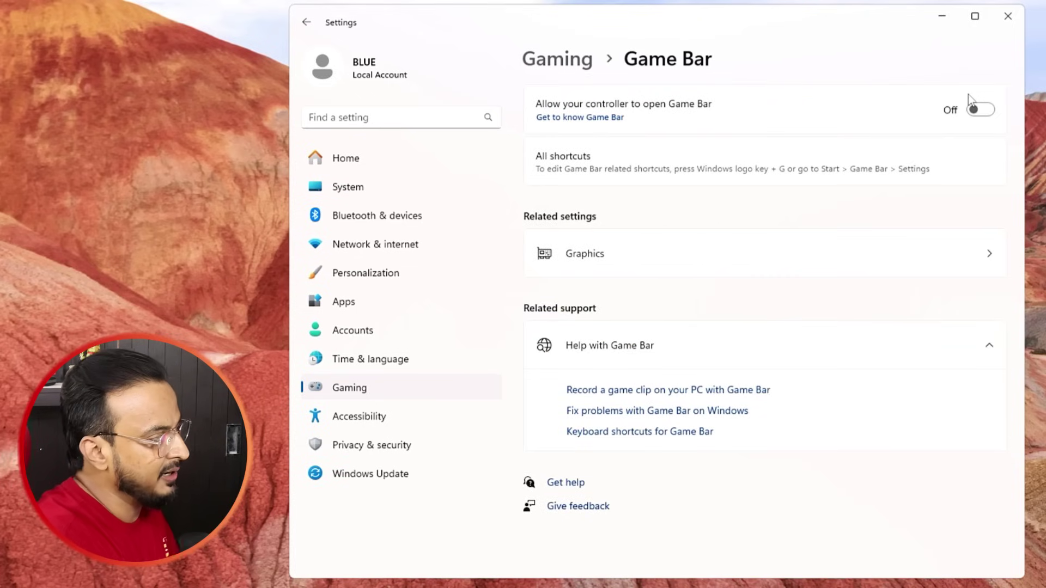
click(306, 22)
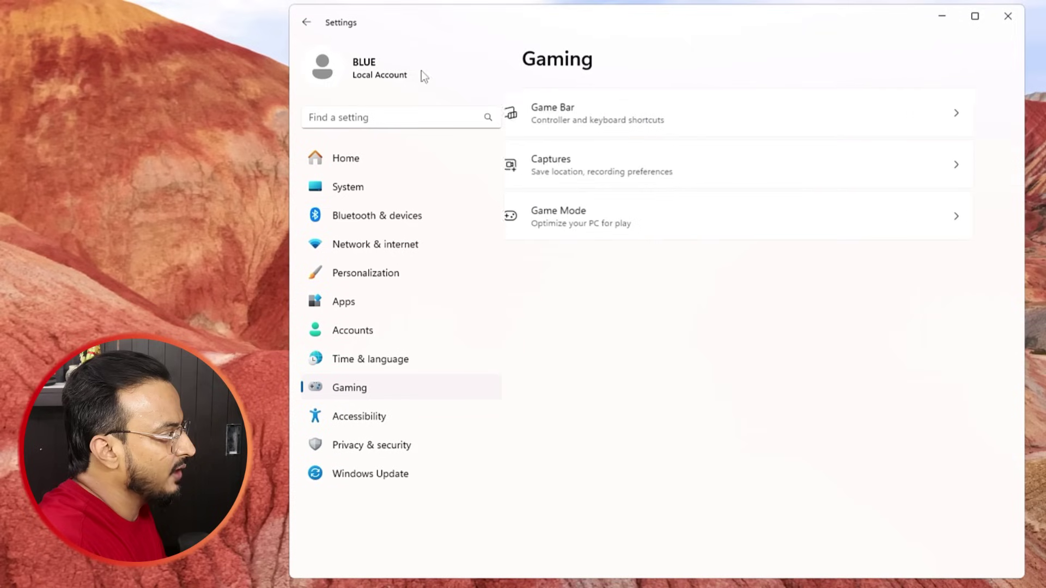
click(696, 233)
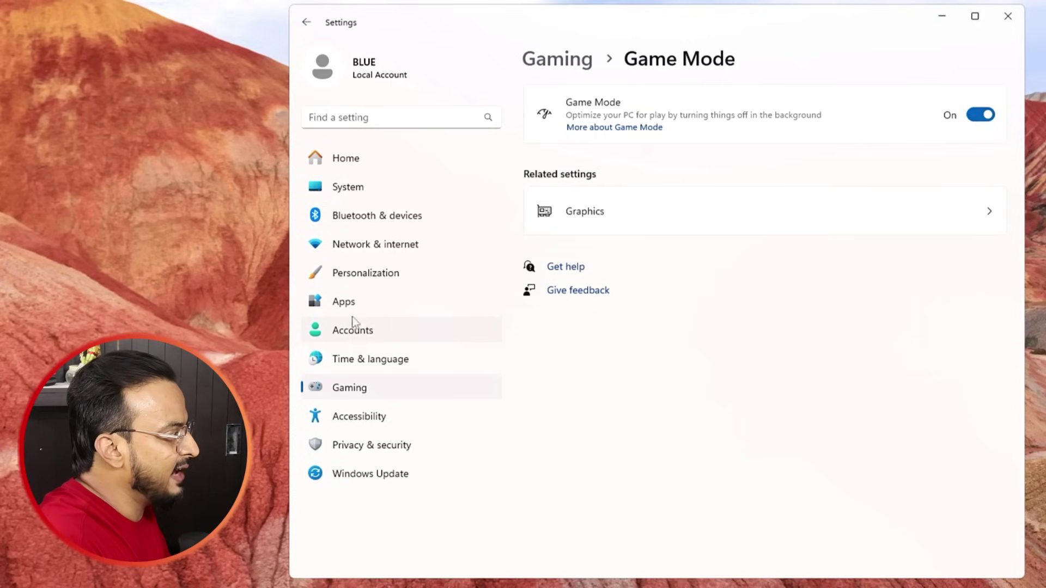
Check the transparency effects setting in the Personalization color options.
click(365, 274)
scroll(684, 269, down, 4)
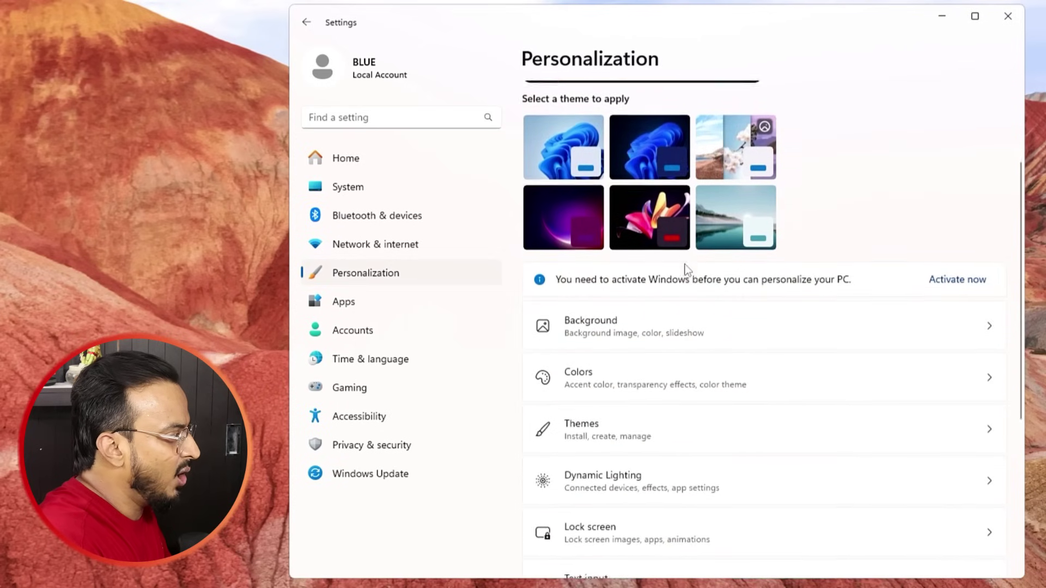
click(613, 303)
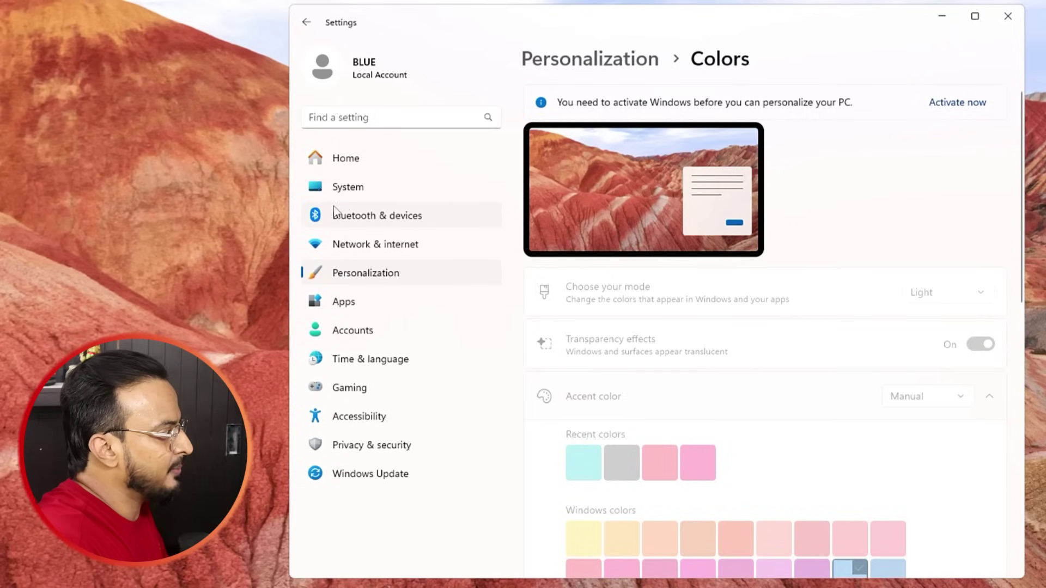
Choose a 60 Hz refresh rate for the wired display in the advanced display settings.
click(348, 192)
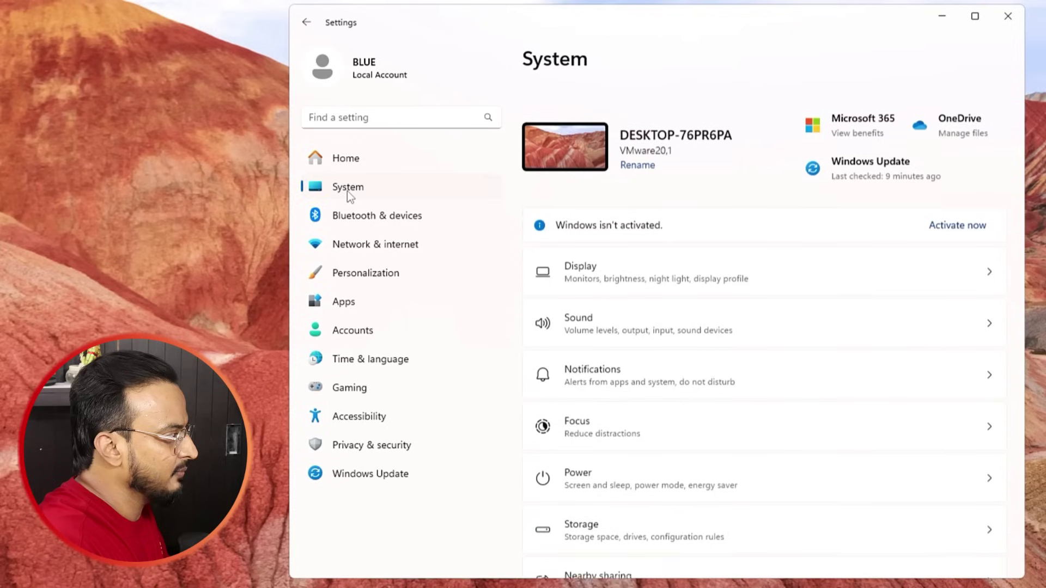
click(663, 253)
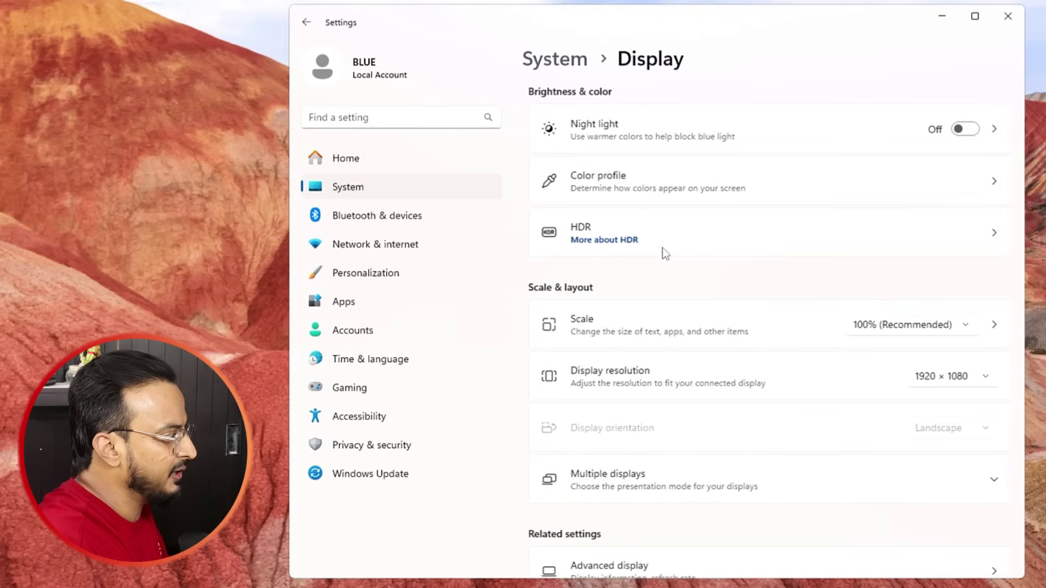
scroll(663, 252, down, 3)
scroll(659, 300, down, 1)
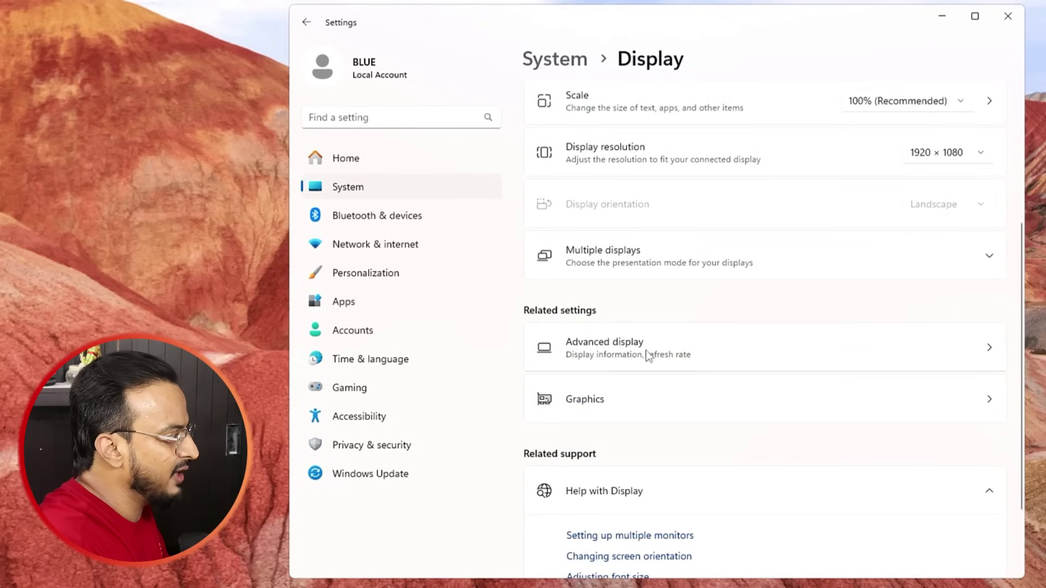
click(645, 351)
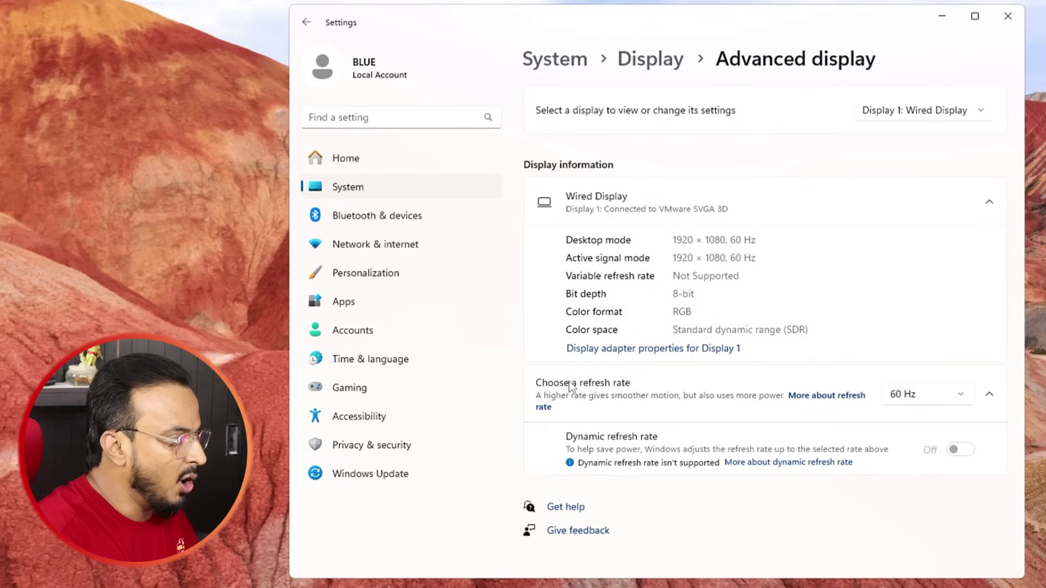
click(958, 394)
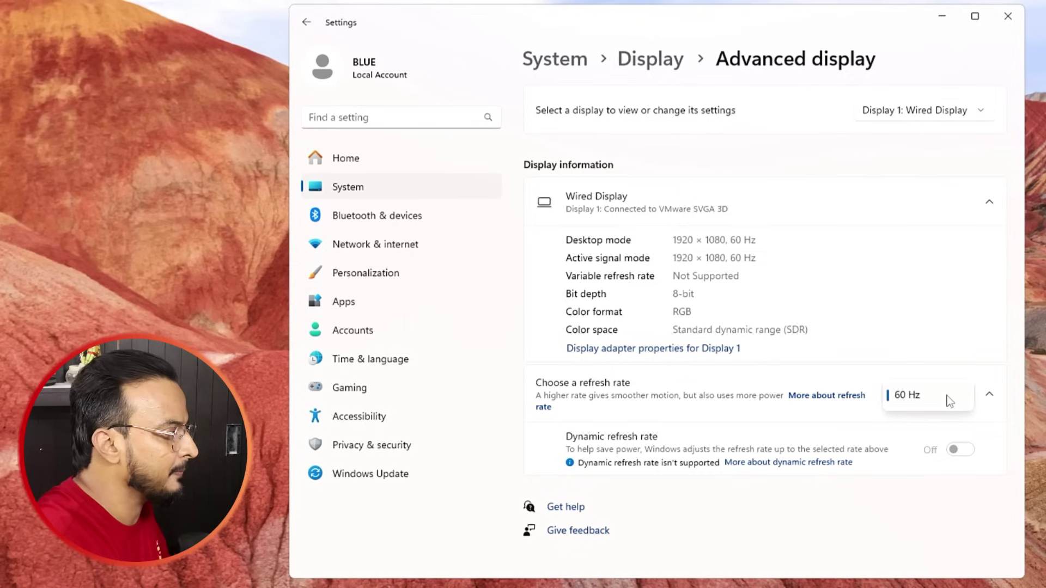
click(950, 401)
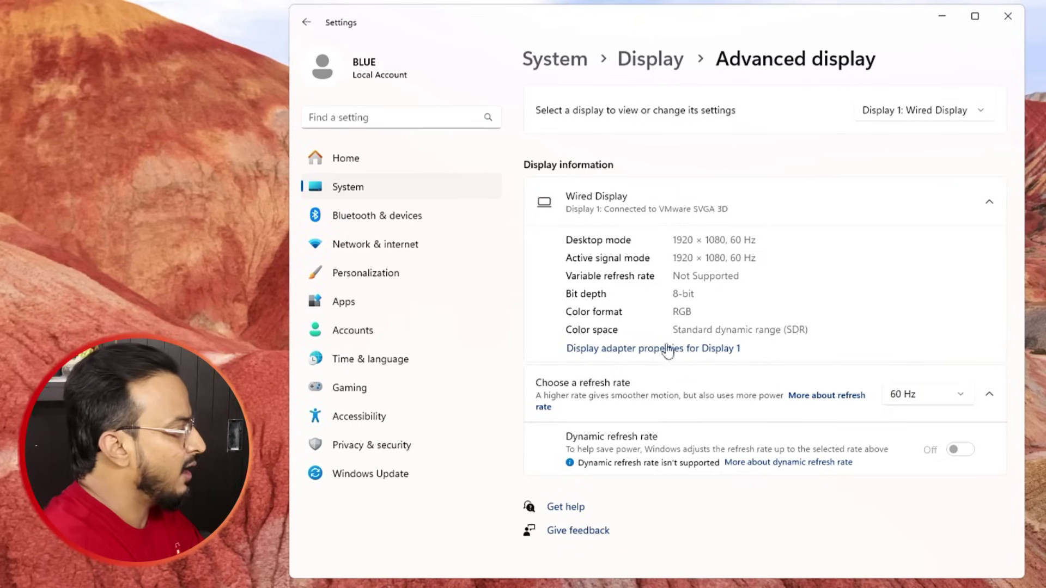
Review the display's Graphics settings and search the custom application list for "edge".
click(306, 22)
scroll(631, 386, down, 5)
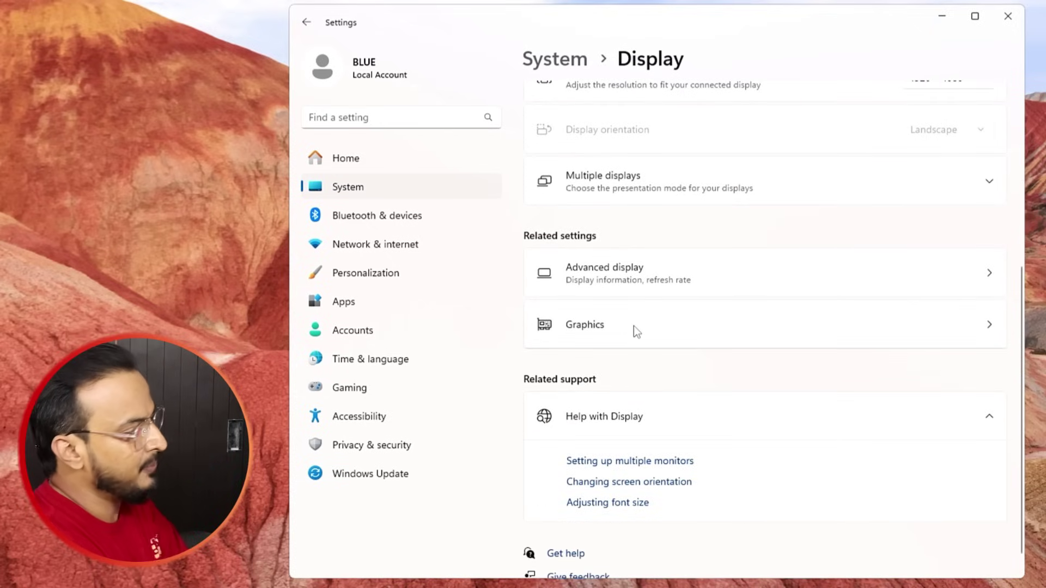
click(633, 326)
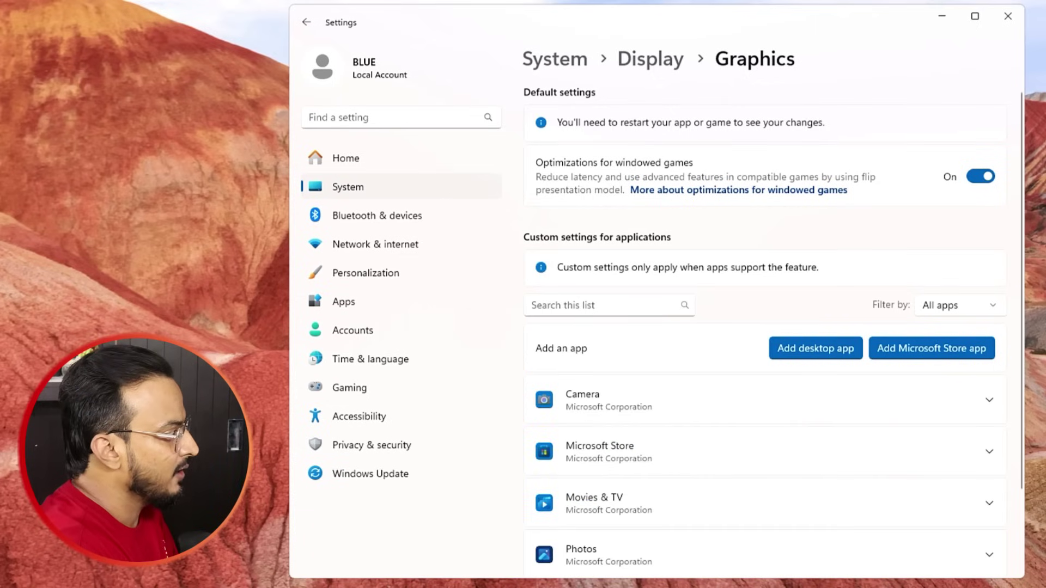
scroll(625, 267, down, 2)
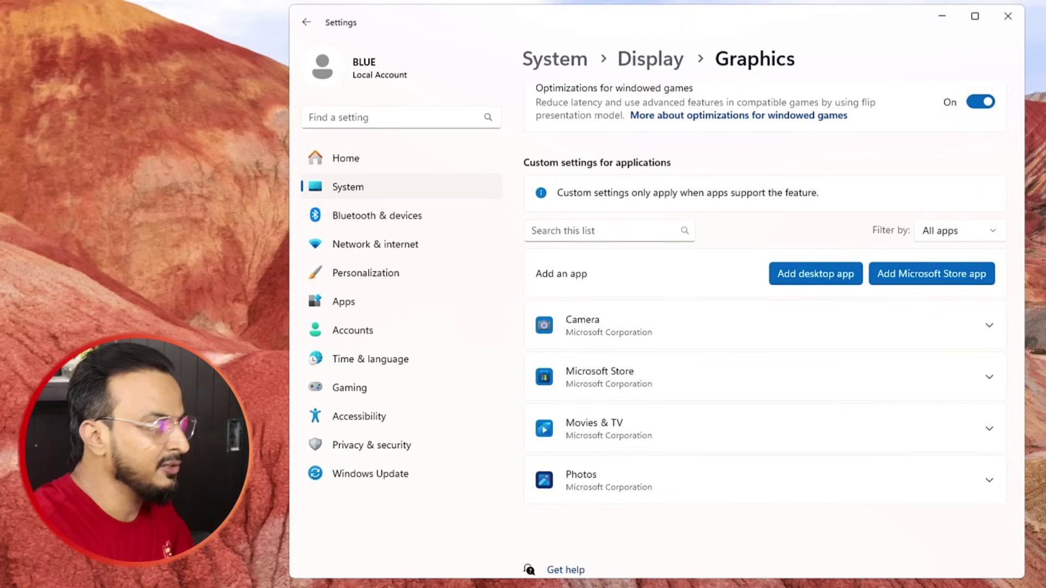
click(613, 230)
text(edge)
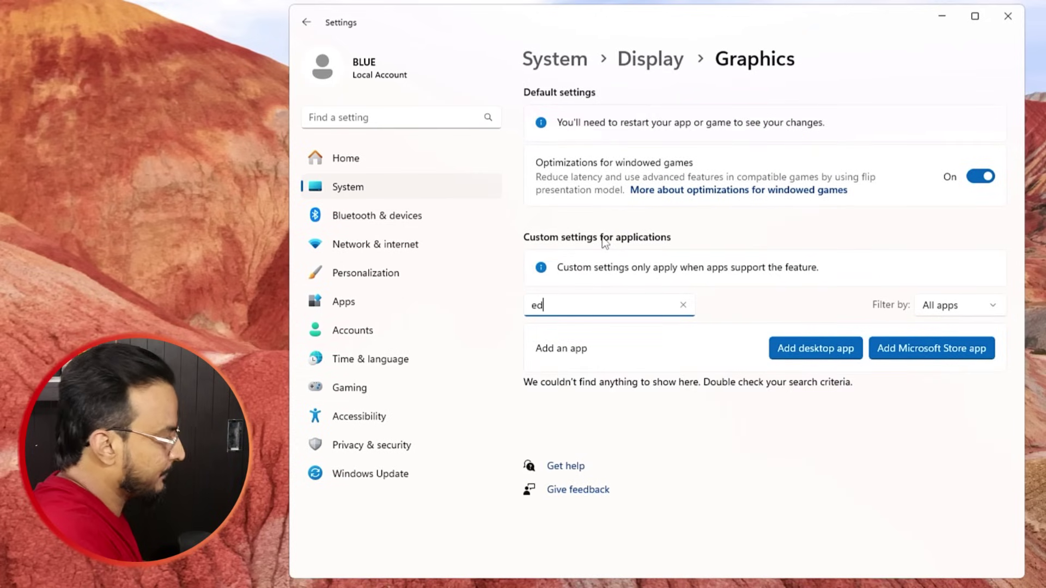
click(561, 349)
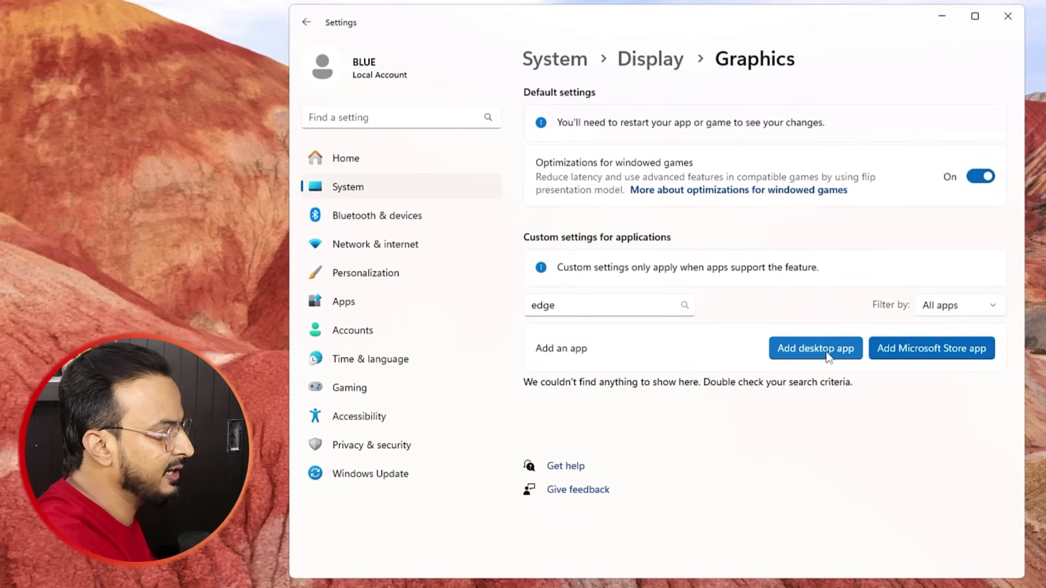
Start adding a desktop app to the Graphics settings, and locate Microsoft Edge's msedge program file through Windows search.
click(827, 355)
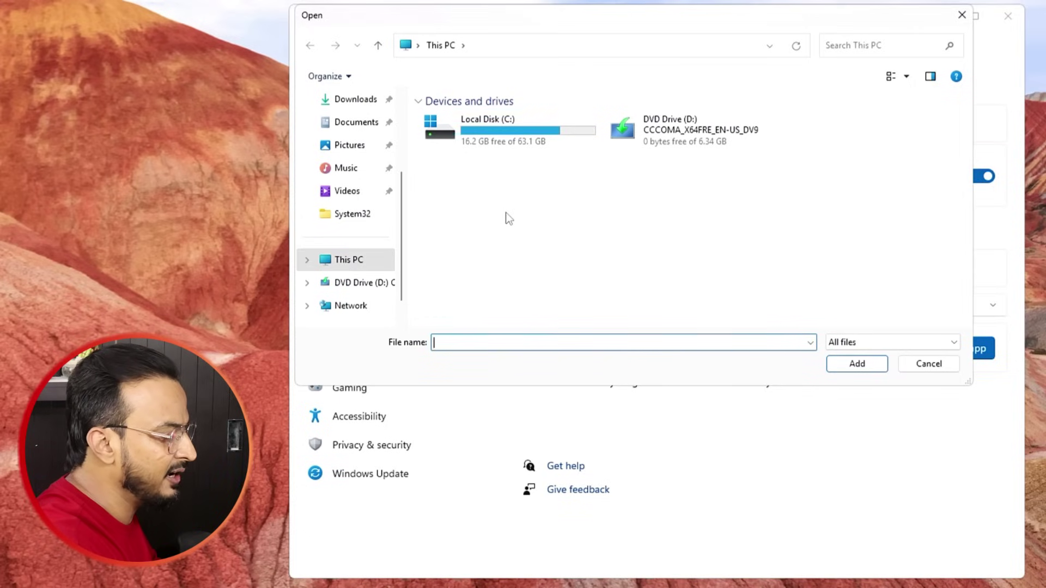
key(super+s)
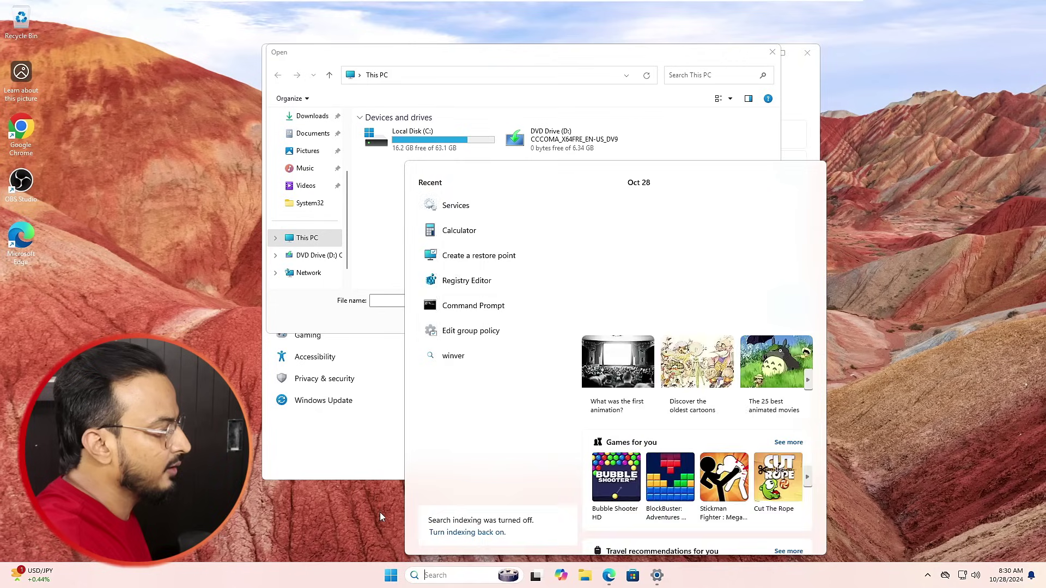
click(430, 575)
click(430, 575)
text(edge)
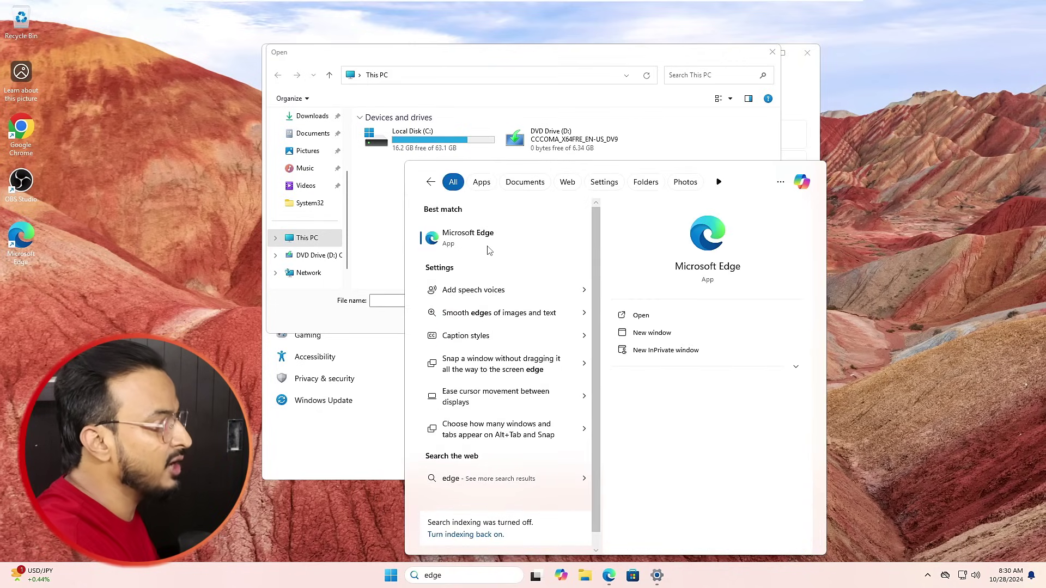
right_click(481, 236)
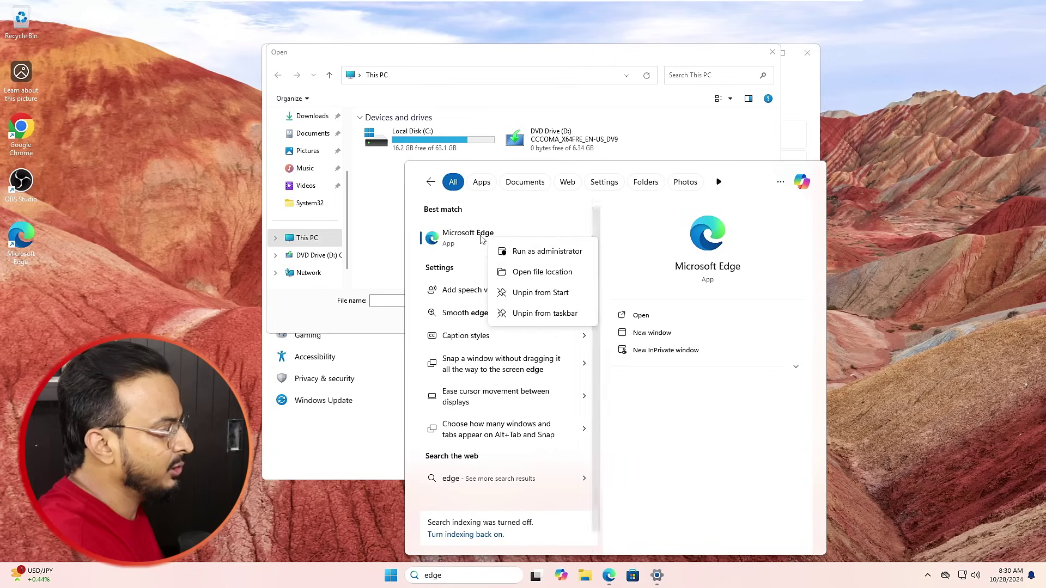
click(517, 277)
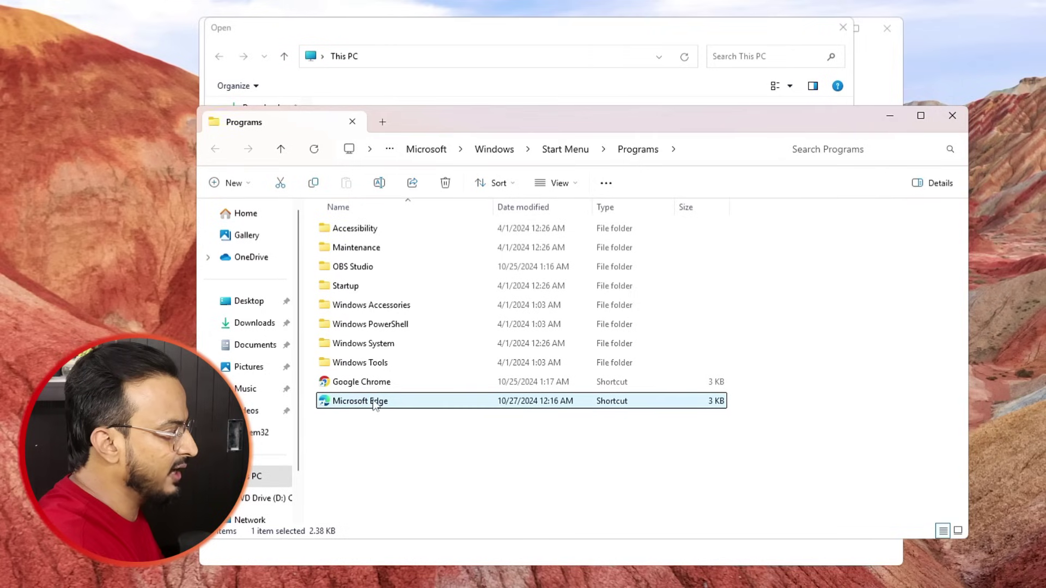
right_click(374, 405)
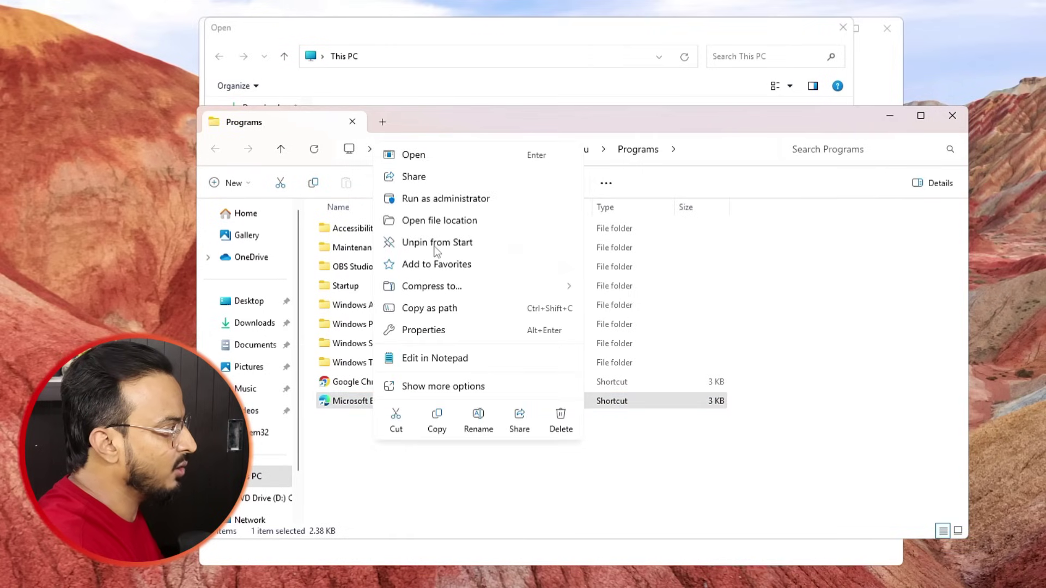
click(440, 223)
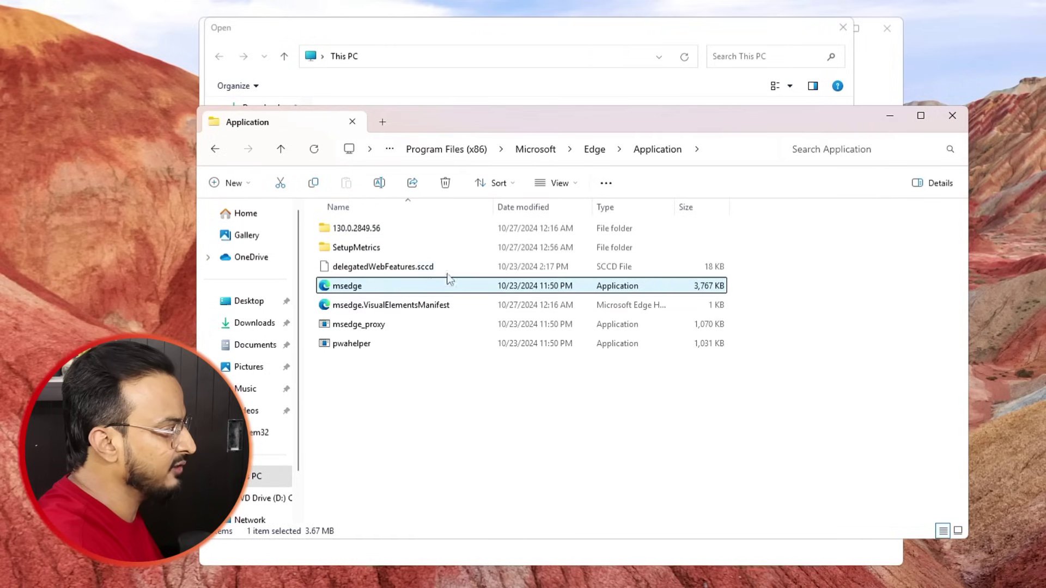
Copy the Edge program folder path, close that folder window, and browse to C:\Program Files (x86)\Microsoft\Edge\Application in the Open dialog.
click(724, 152)
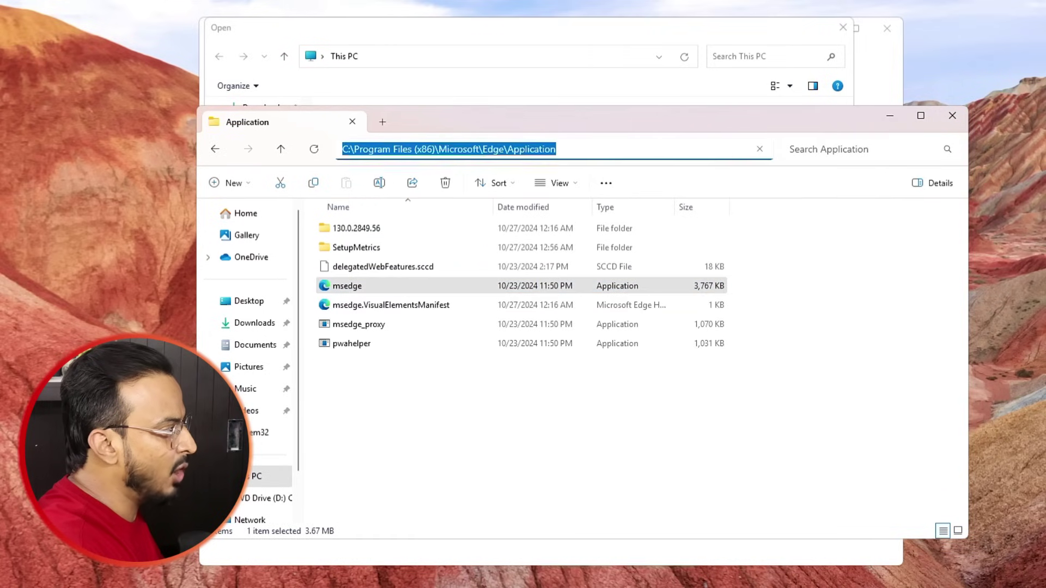
right_click(490, 155)
click(526, 182)
click(949, 116)
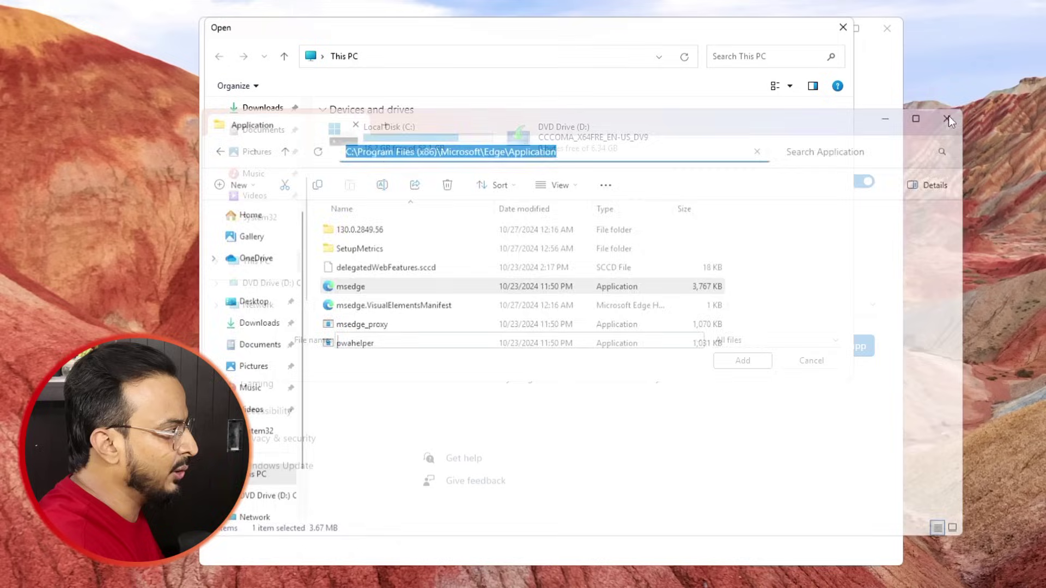
click(557, 59)
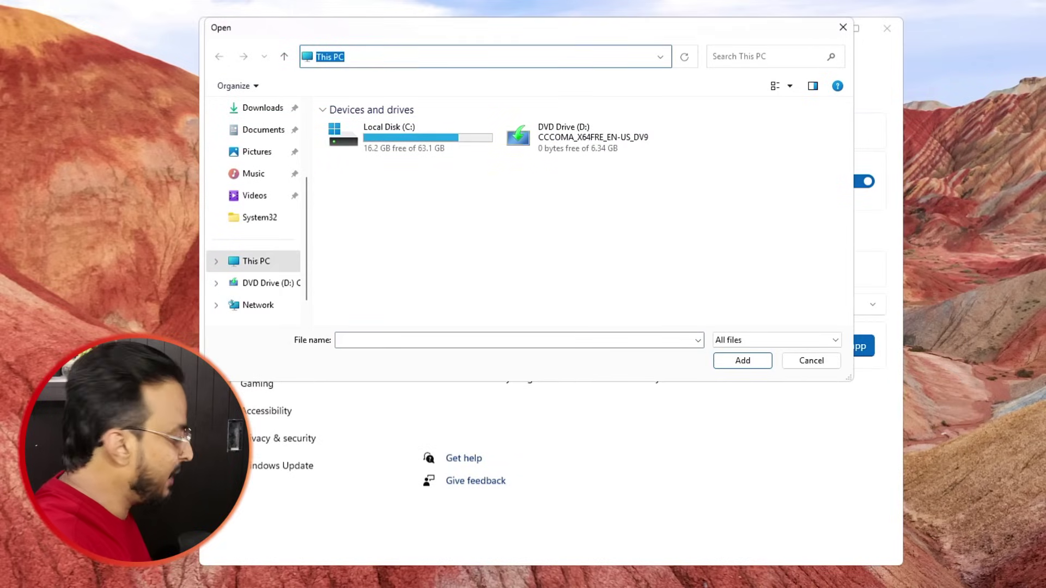
key(ctrl+v)
key(Return)
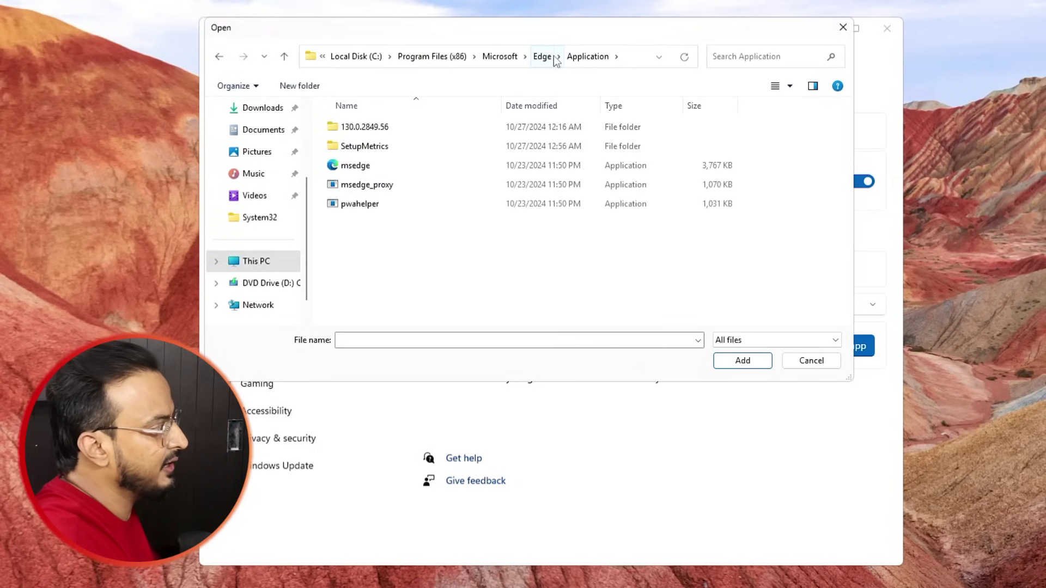
Add msedge to the custom graphics applications and set Microsoft Edge's GPU preference to High Performance (VMware SVGA 3D).
click(358, 168)
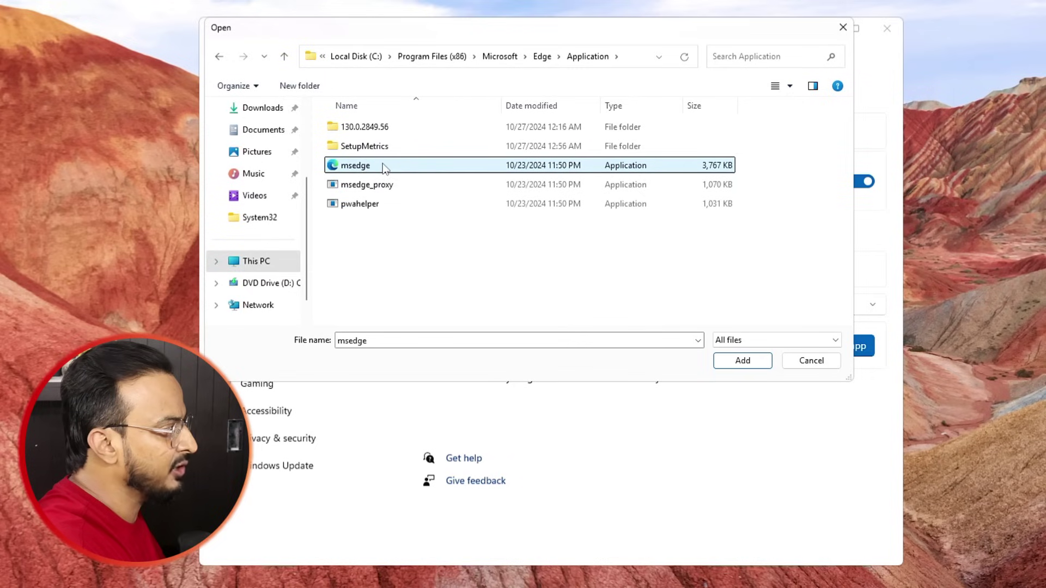
click(747, 364)
scroll(540, 381, down, 2)
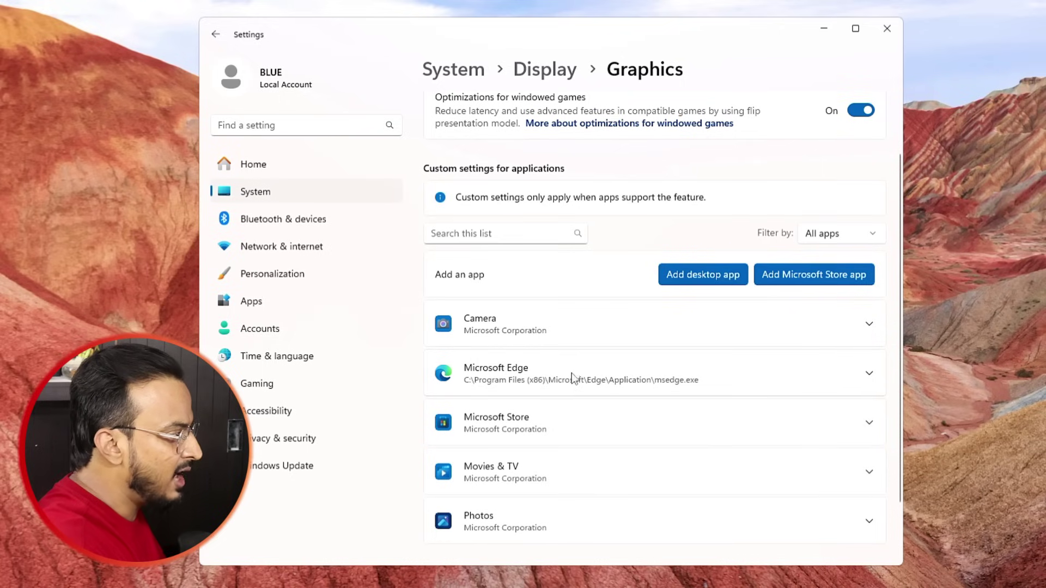
click(869, 373)
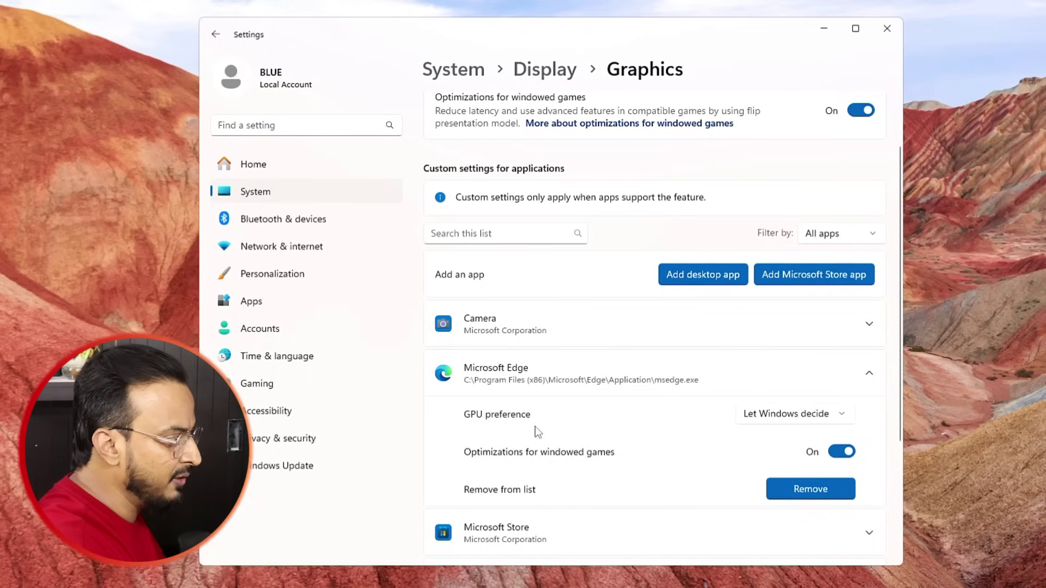
click(840, 417)
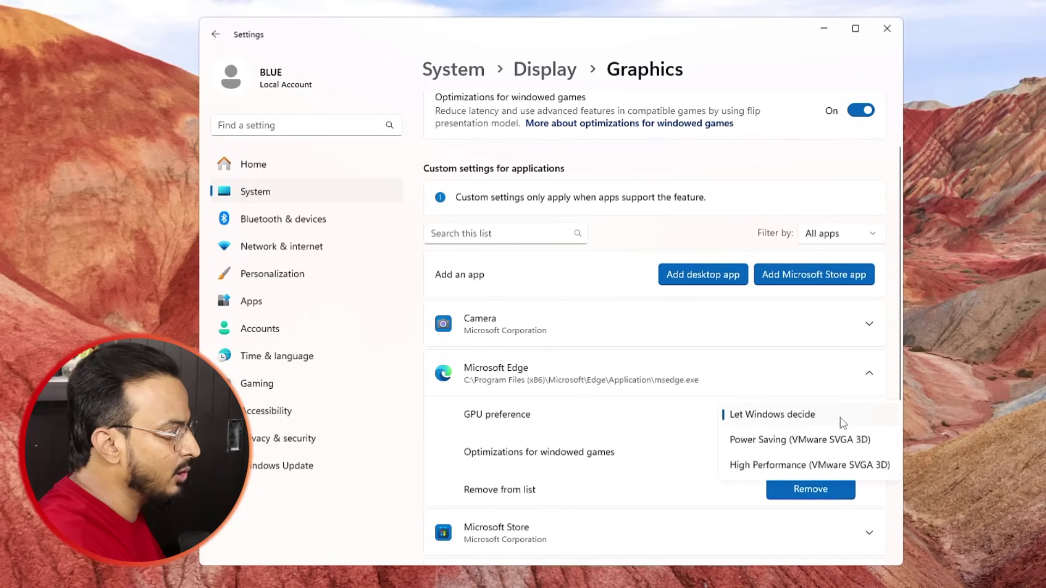
click(772, 466)
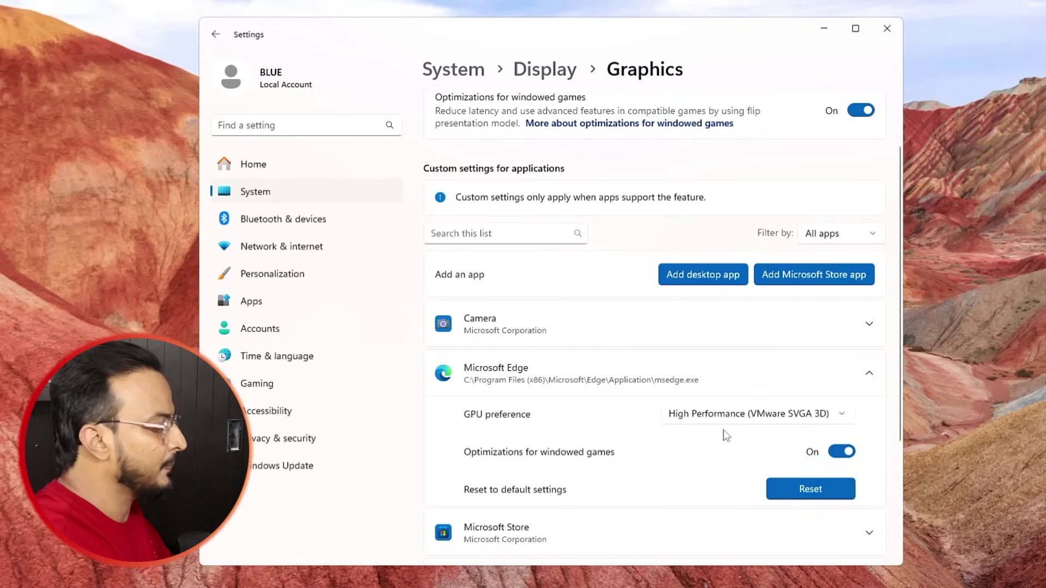
Turn off Storage Sense in the system's Storage settings.
click(267, 191)
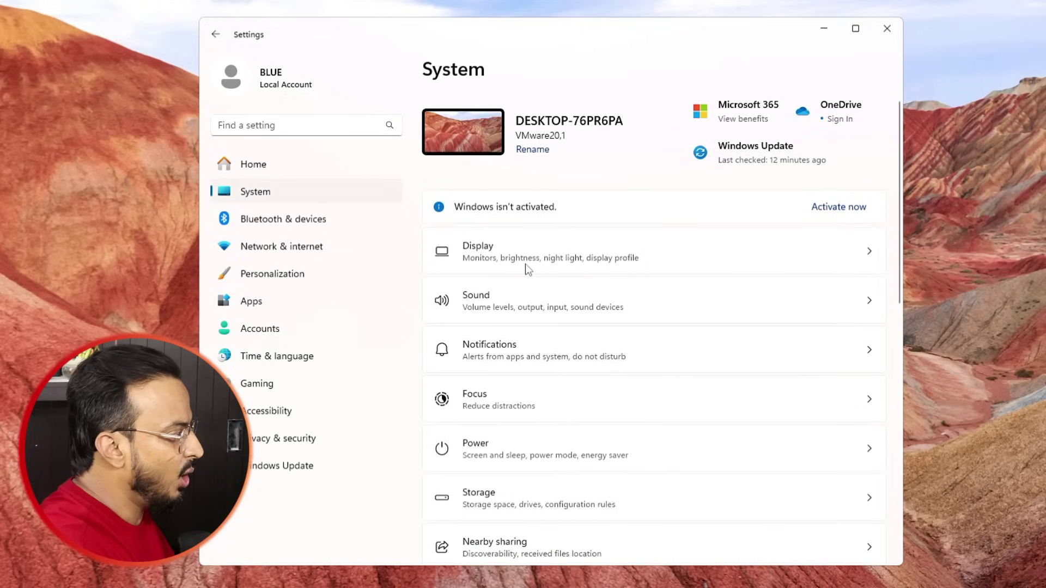
scroll(525, 272, down, 3)
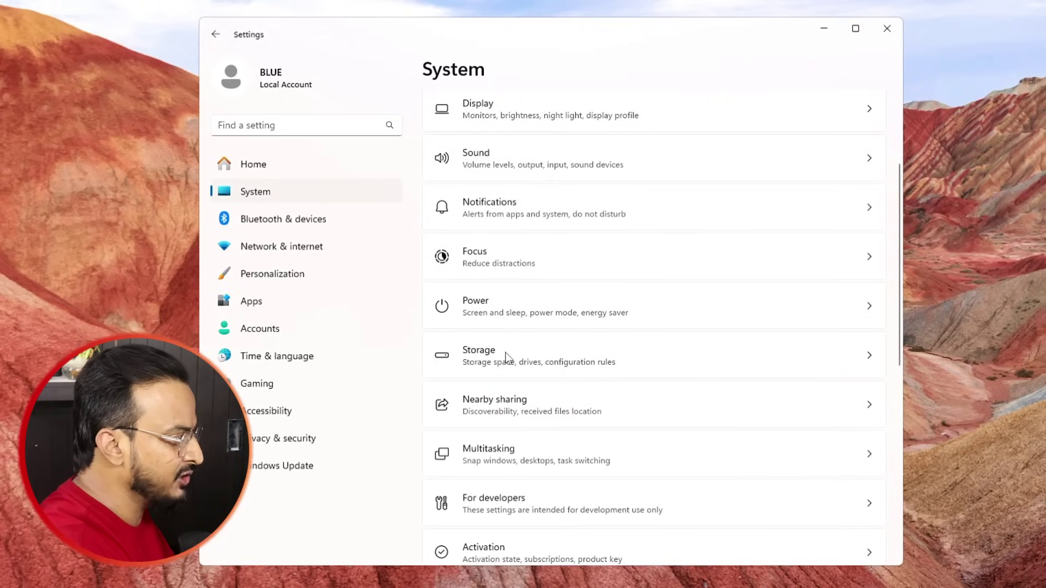
click(507, 357)
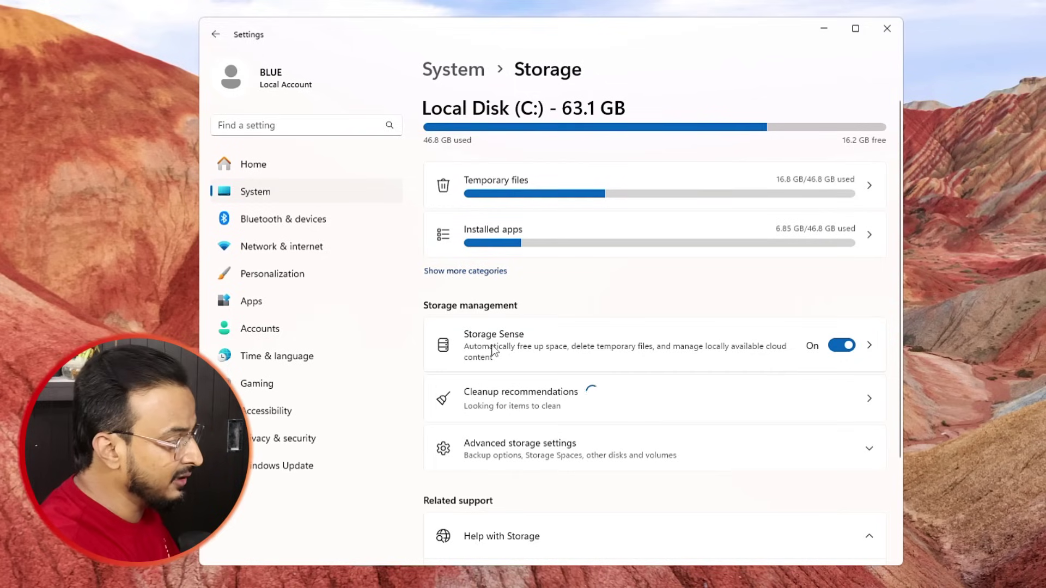
click(842, 345)
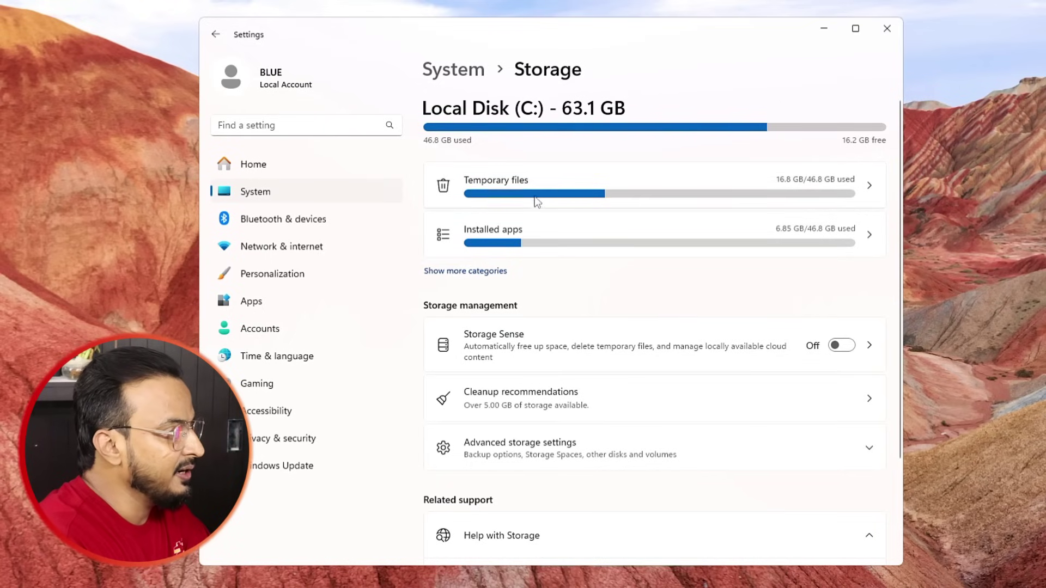
Review the installed apps and temporary files from the Storage overview, and close Settings.
click(541, 234)
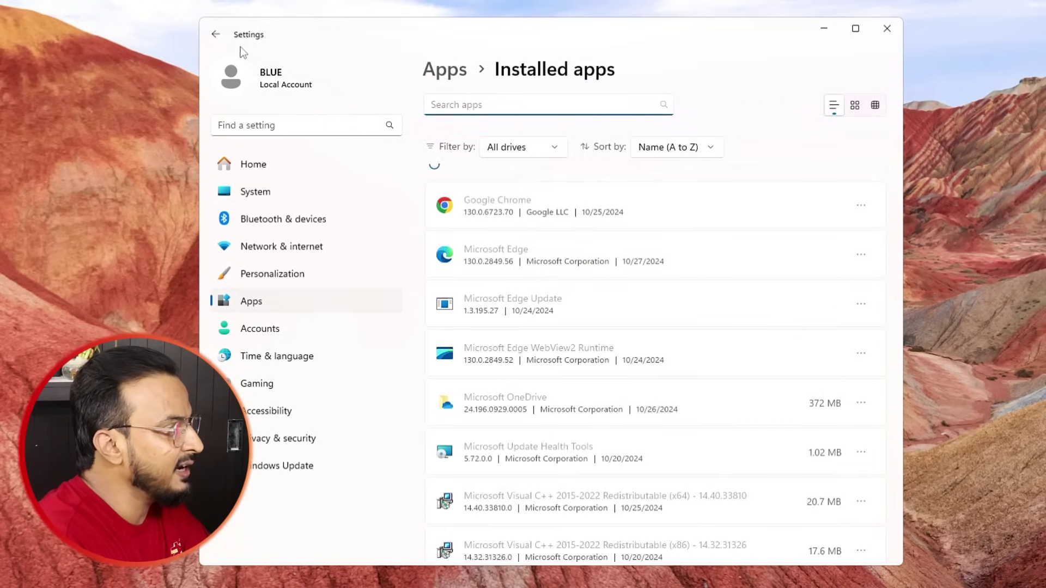
click(216, 34)
click(553, 195)
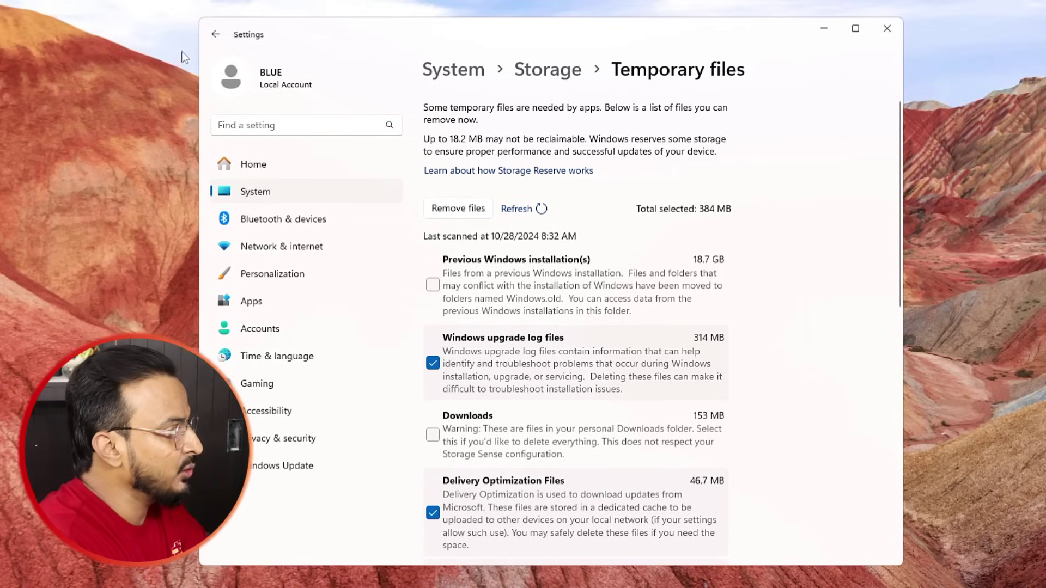
click(217, 34)
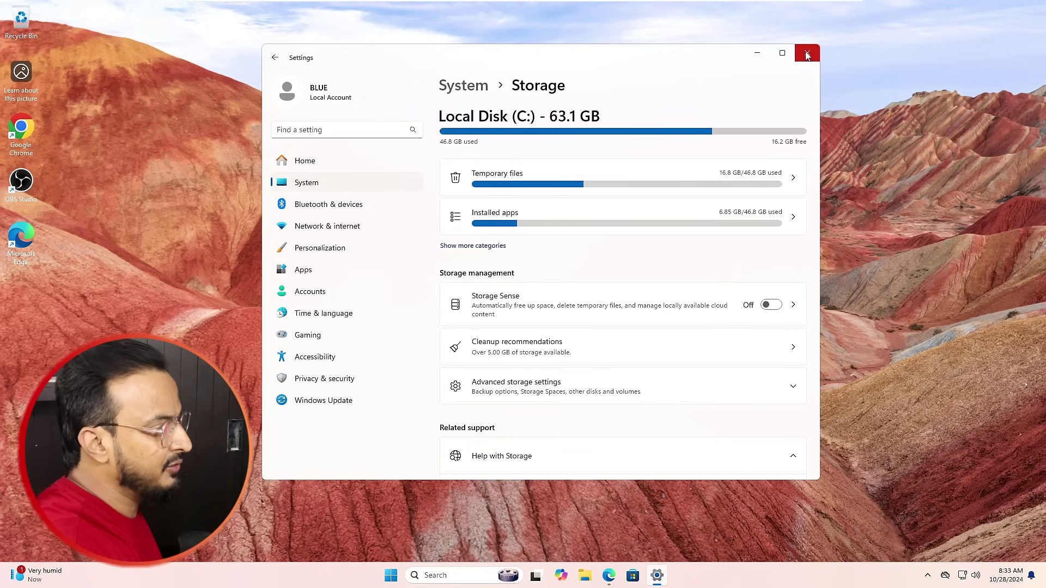
click(803, 56)
Search Windows for "cmd" and open Command Prompt as administrator, approving the elevation request.
click(478, 573)
text(cmd)
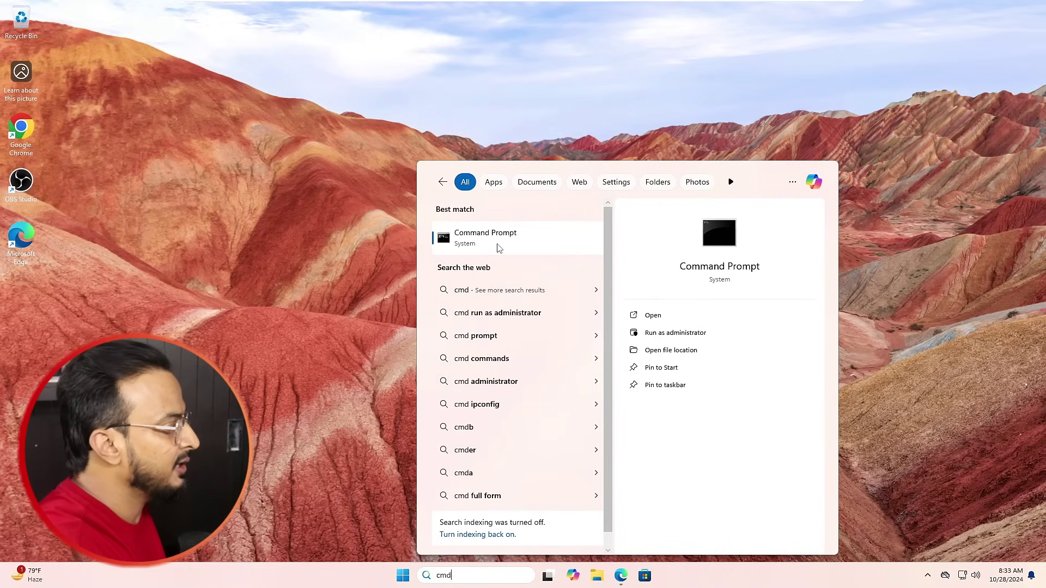
right_click(498, 246)
click(535, 255)
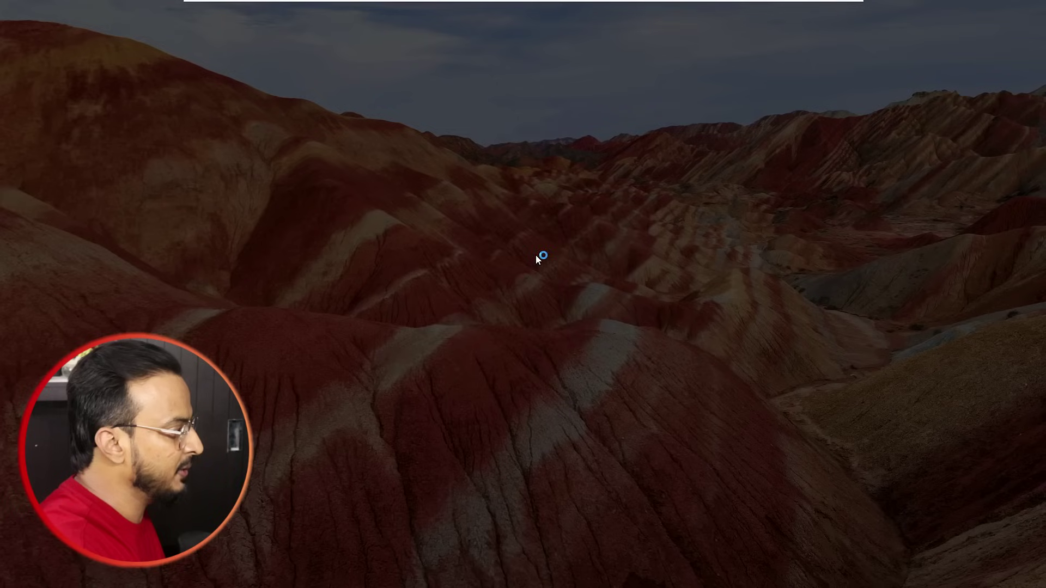
click(481, 371)
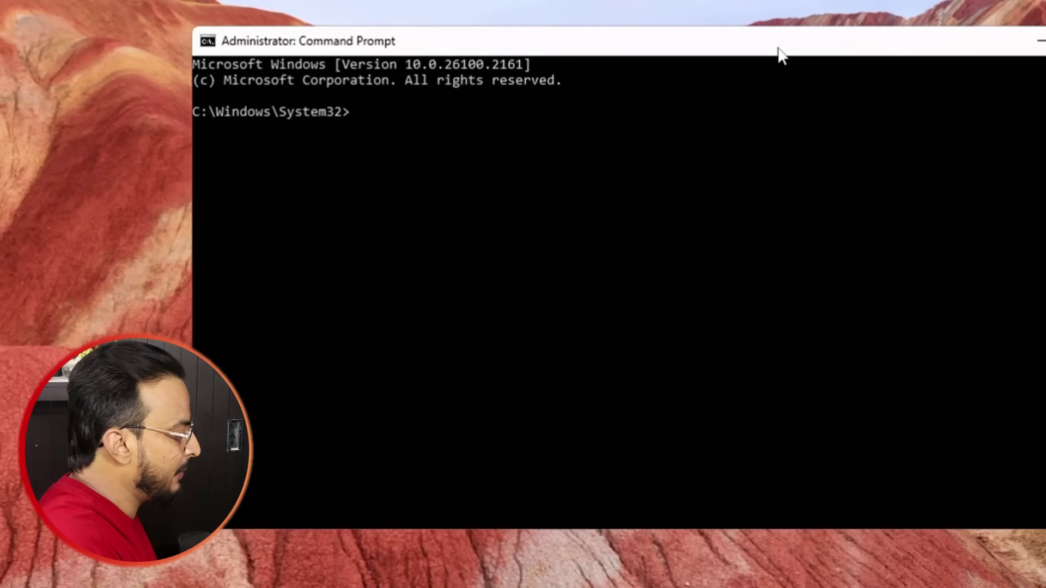
Disable hibernation by running powercfg.exe /hibernate off.
text(powercf)
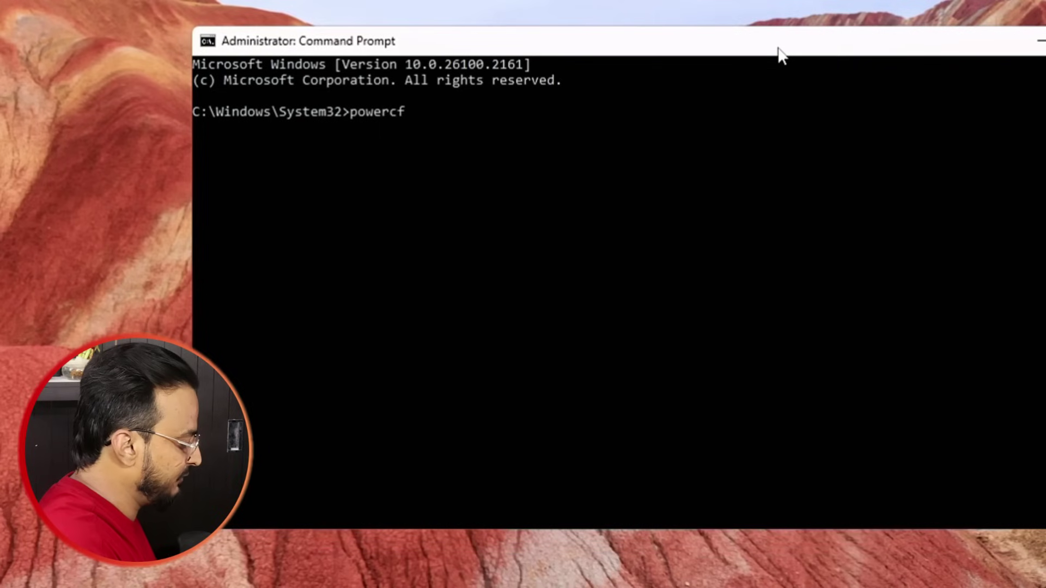
text(g.e)
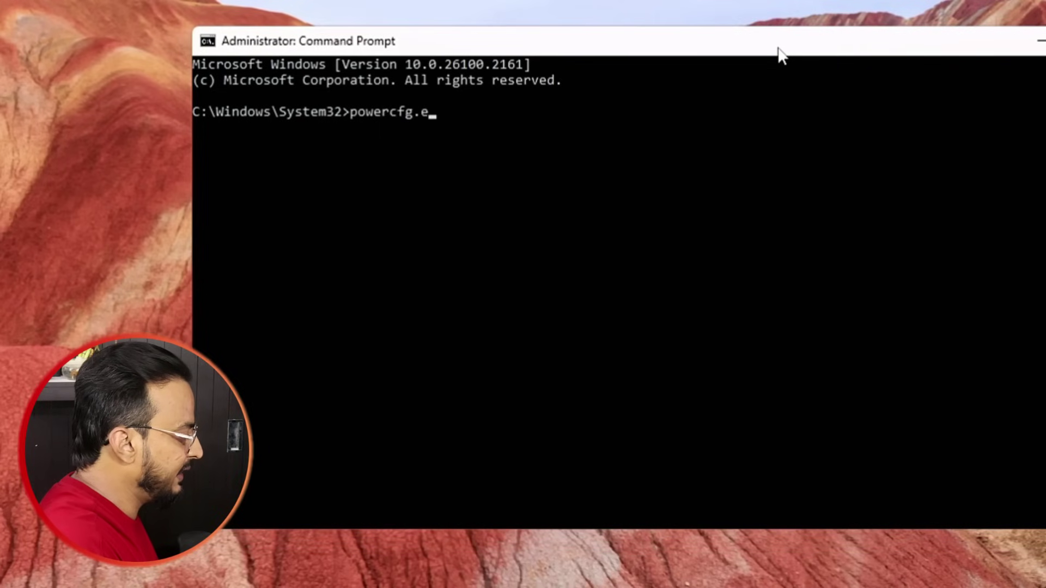
text(xe /hibernate)
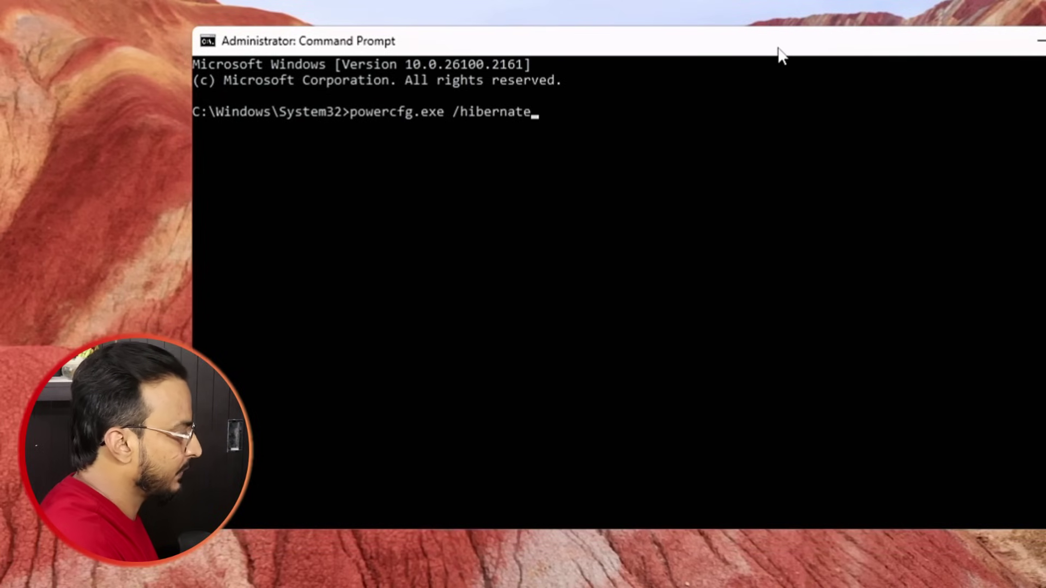
text( off)
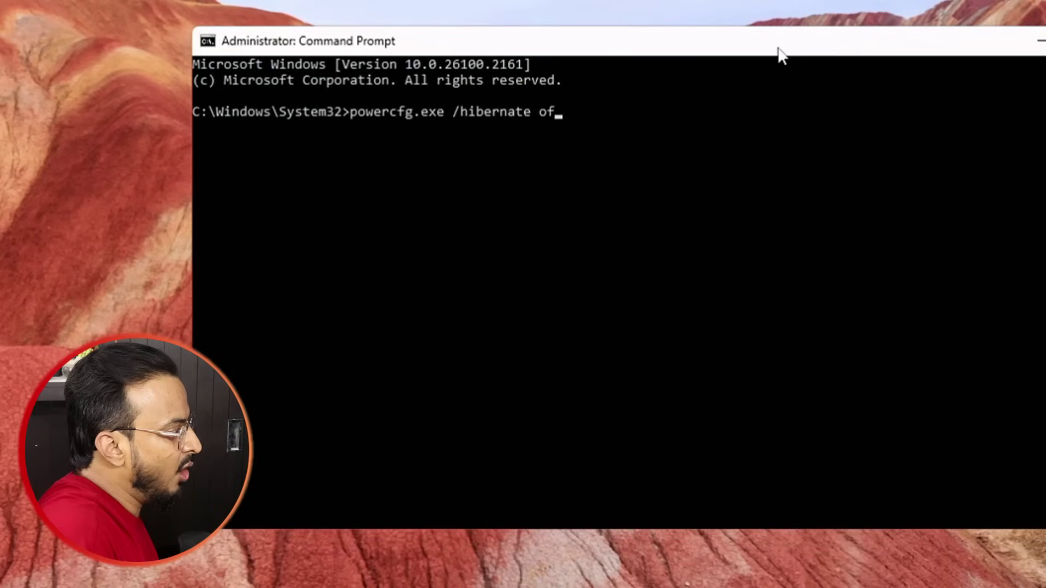
key(Return)
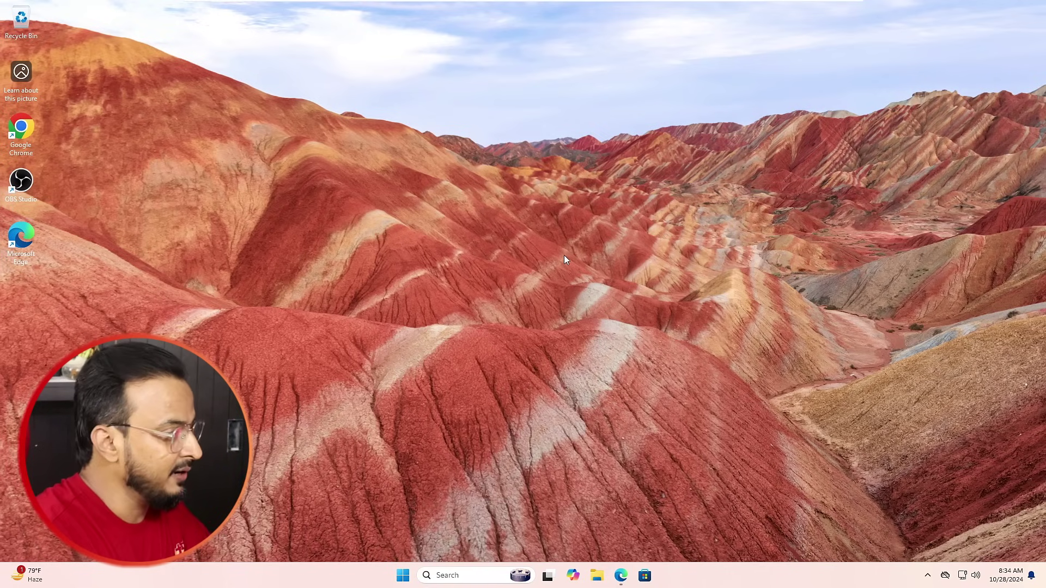
Open the Installed apps list in Windows Settings and uninstall Copilot.
right_click(406, 574)
click(373, 457)
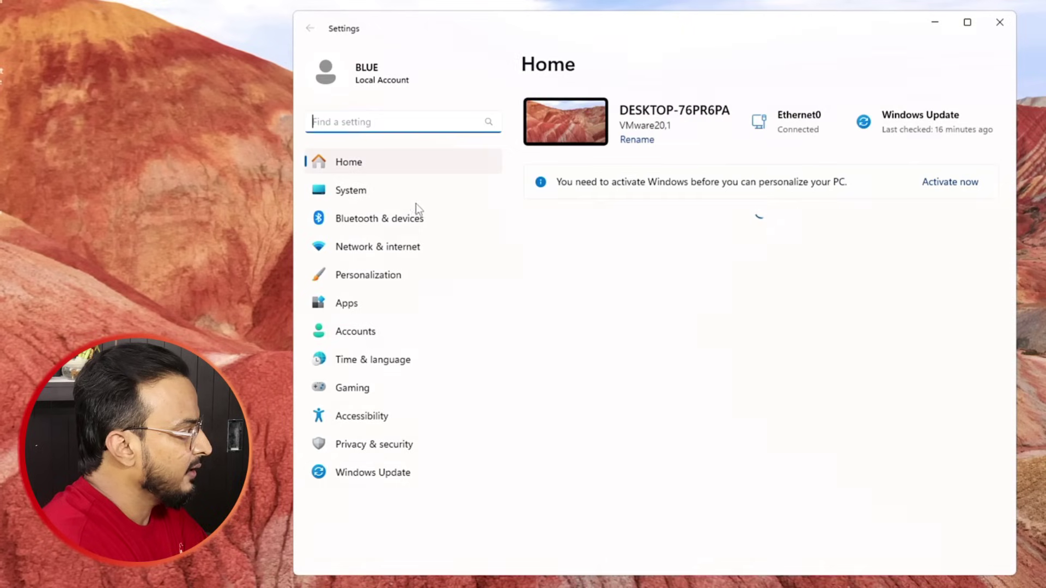
click(354, 304)
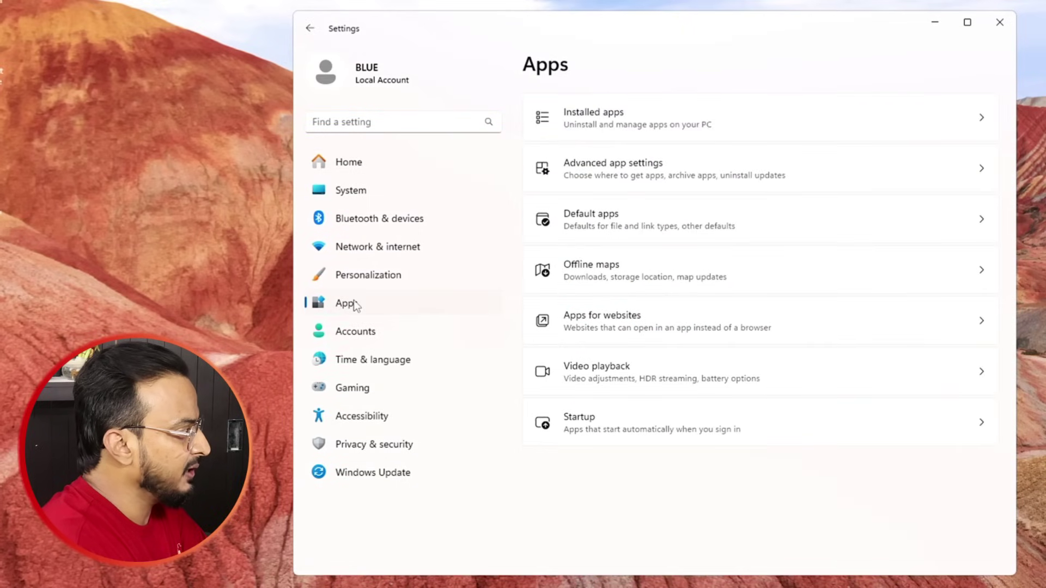
click(645, 115)
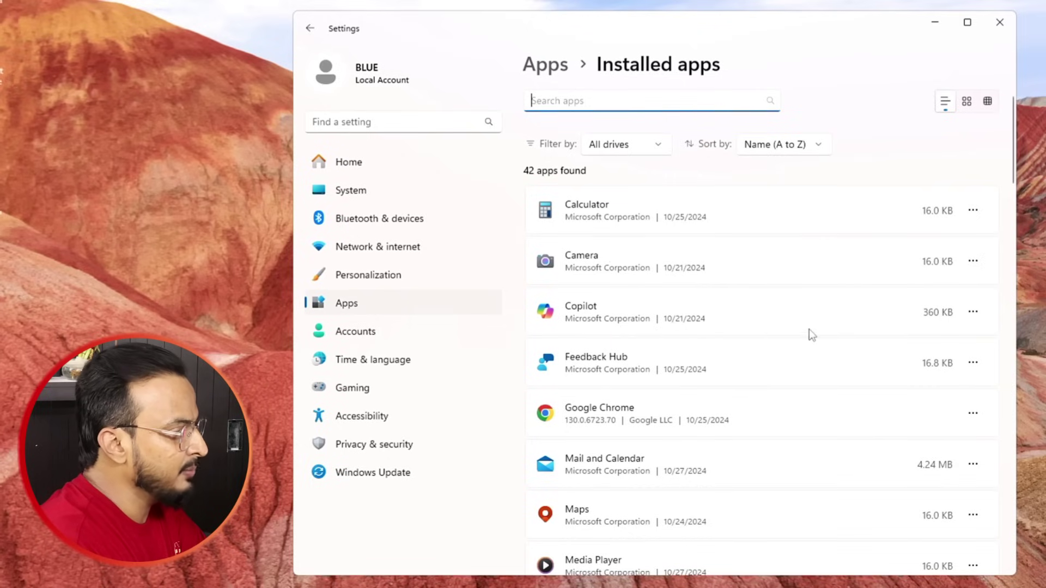
click(980, 317)
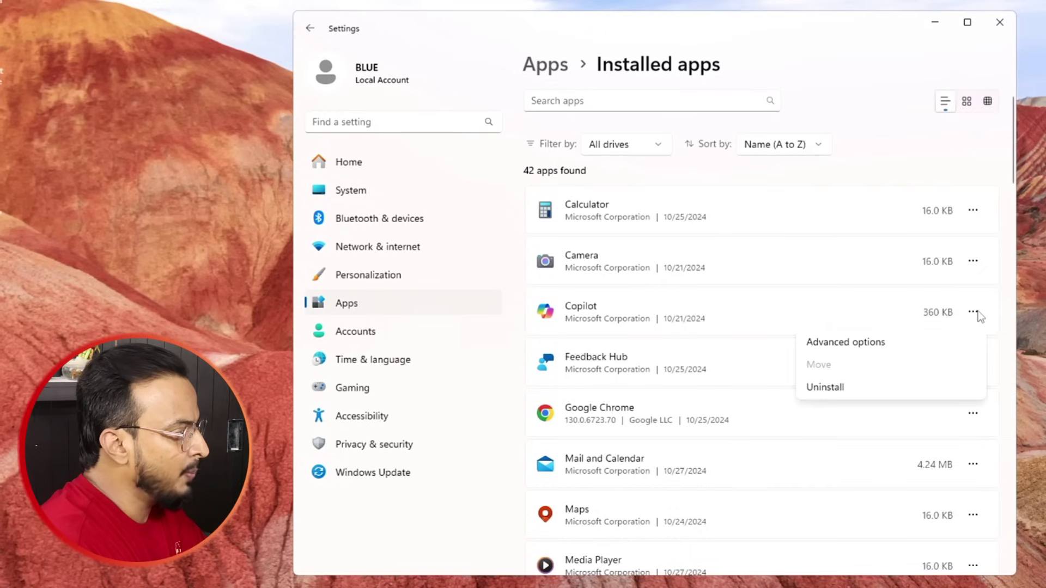
click(854, 386)
click(953, 389)
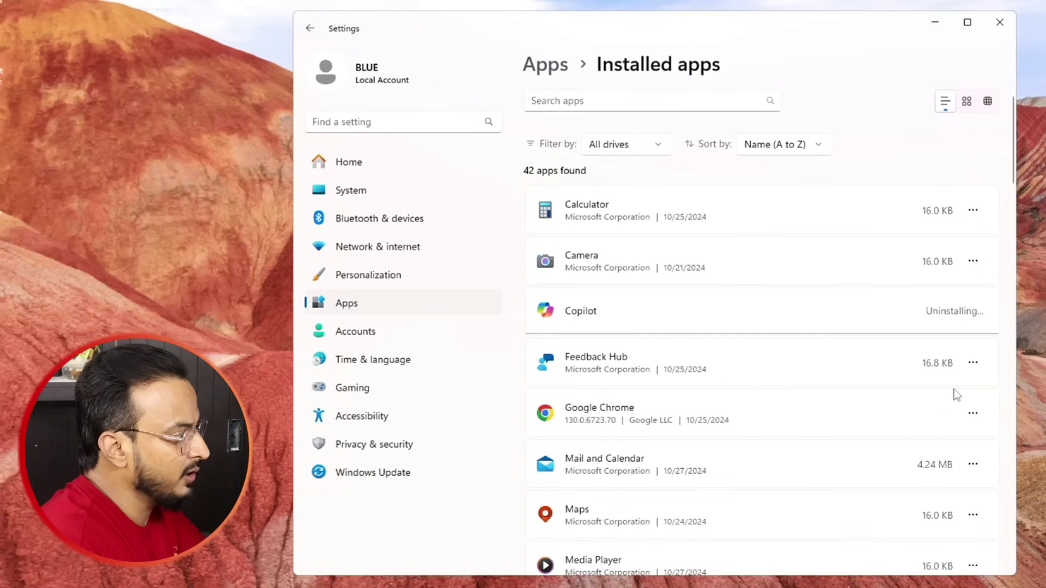
Uninstall the Feedback Hub app and the Mail and Calendar app.
click(983, 365)
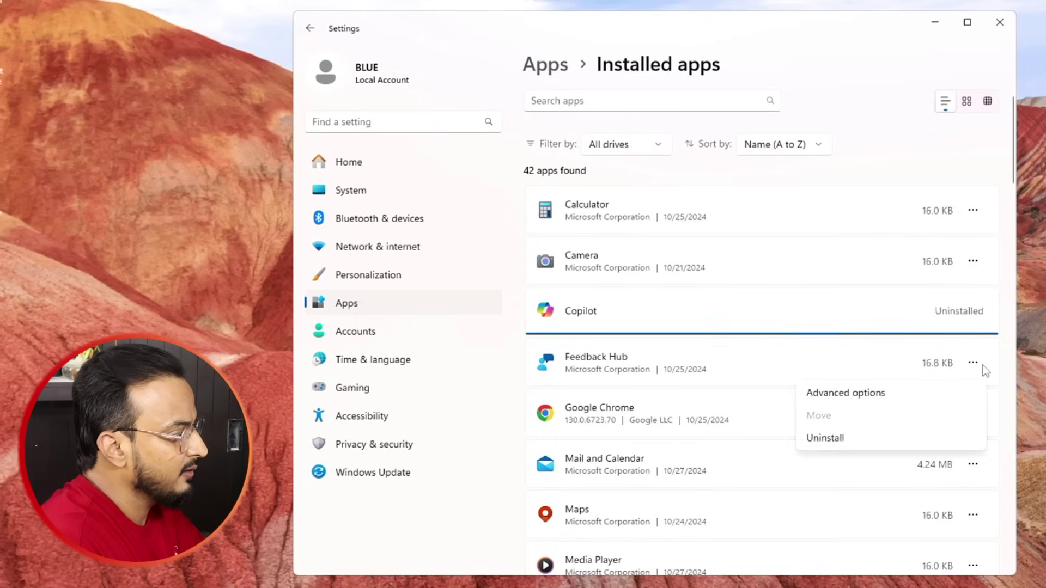
click(845, 436)
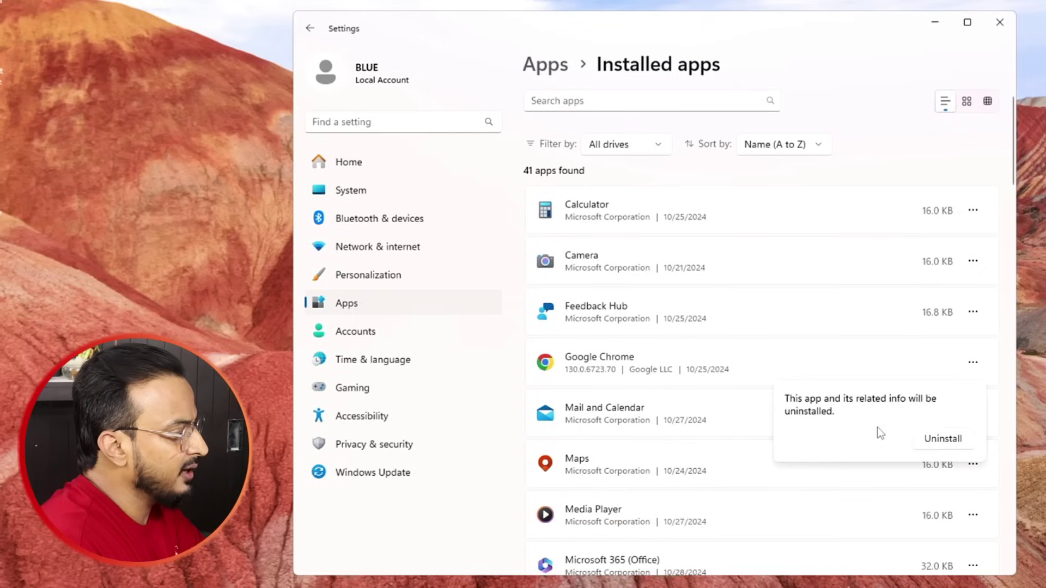
click(942, 439)
scroll(711, 339, down, 1)
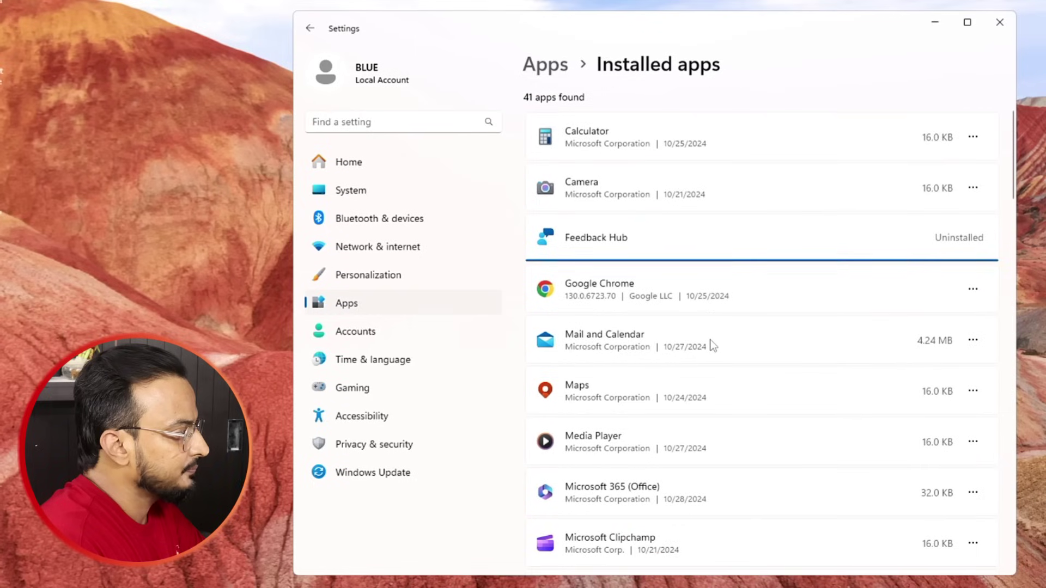
click(975, 343)
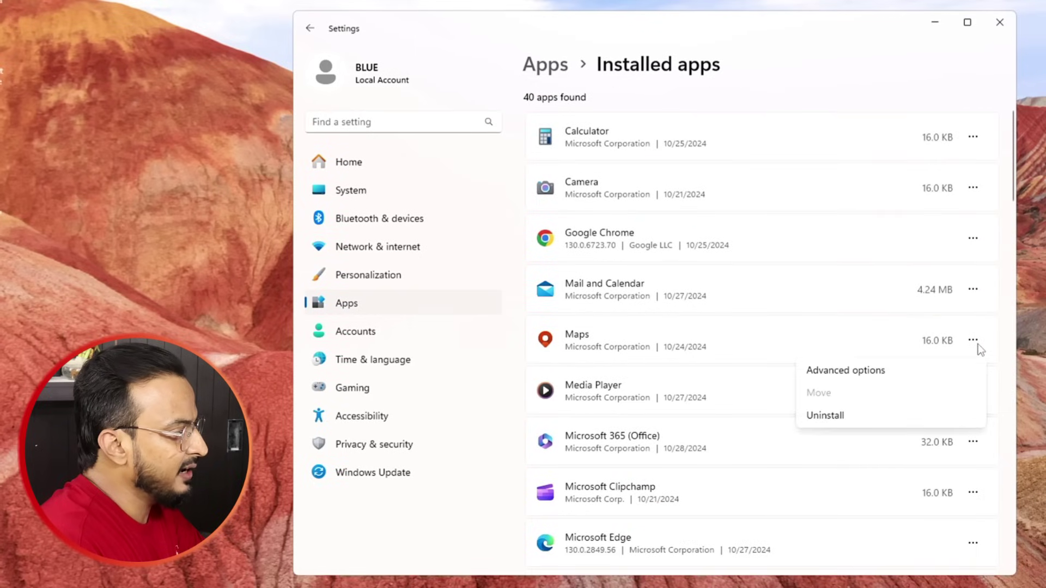
click(827, 424)
click(944, 366)
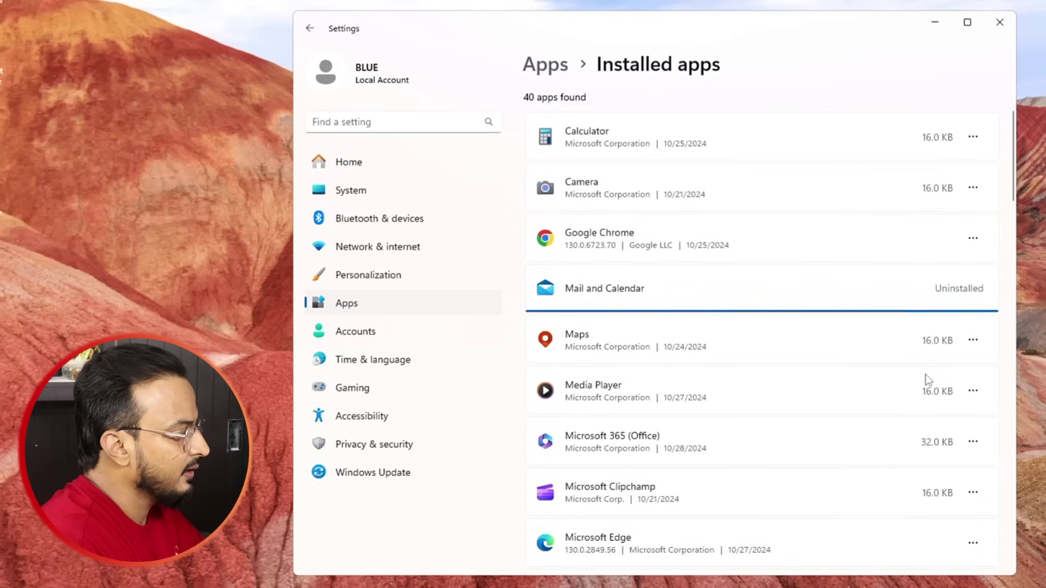
Uninstall the Maps and Microsoft 365 (Office) apps.
click(973, 340)
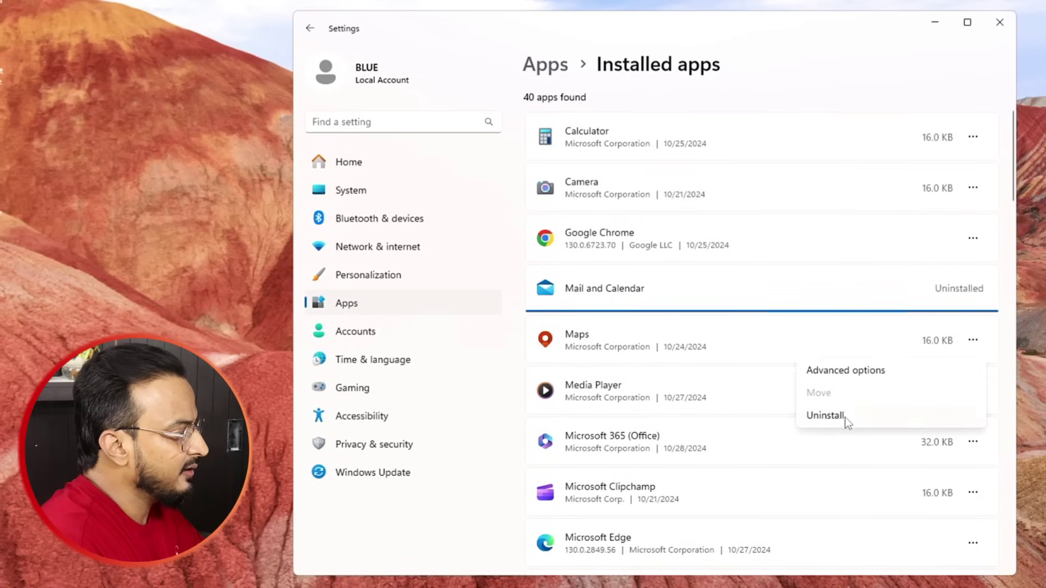
click(826, 416)
click(936, 415)
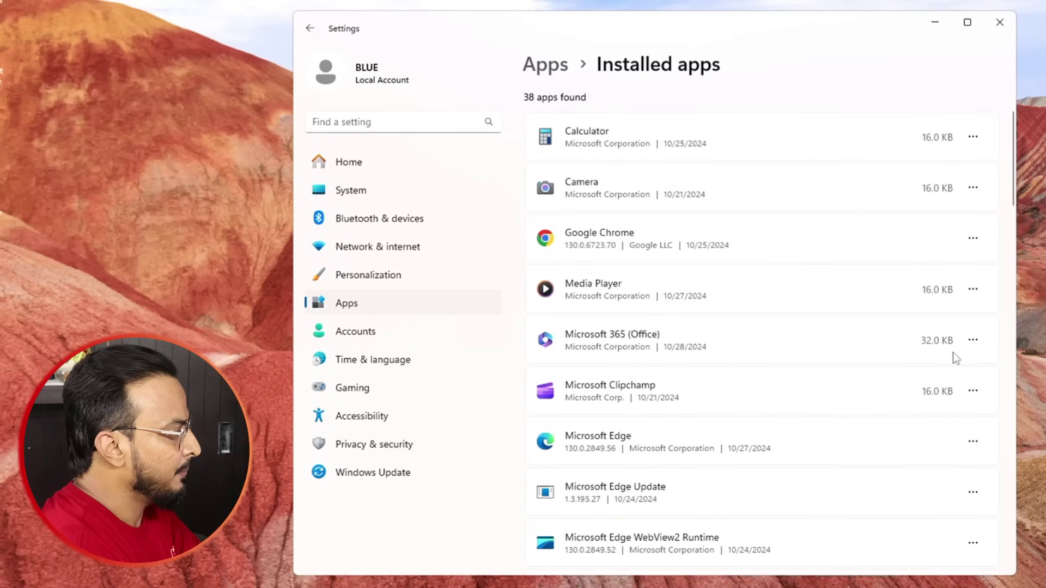
click(973, 340)
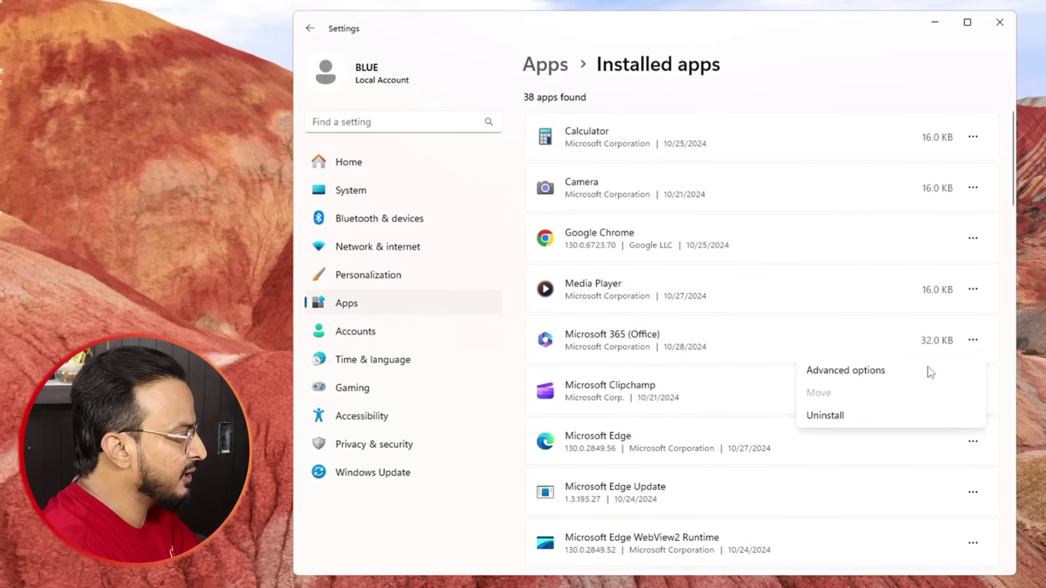
click(831, 419)
click(947, 420)
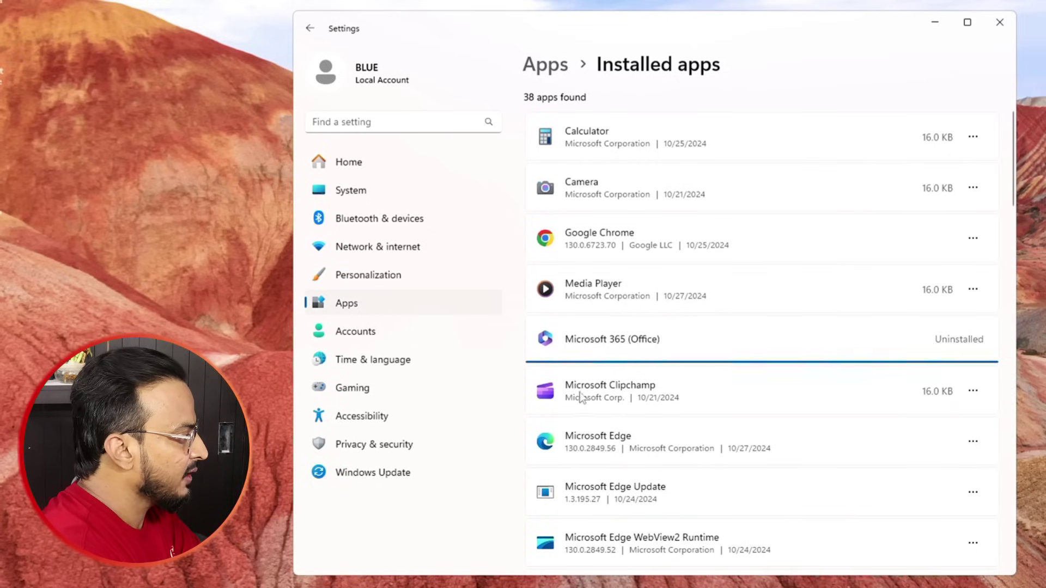
Uninstall the Microsoft Clipchamp and Microsoft Teams apps from the installed apps list.
click(973, 393)
click(859, 420)
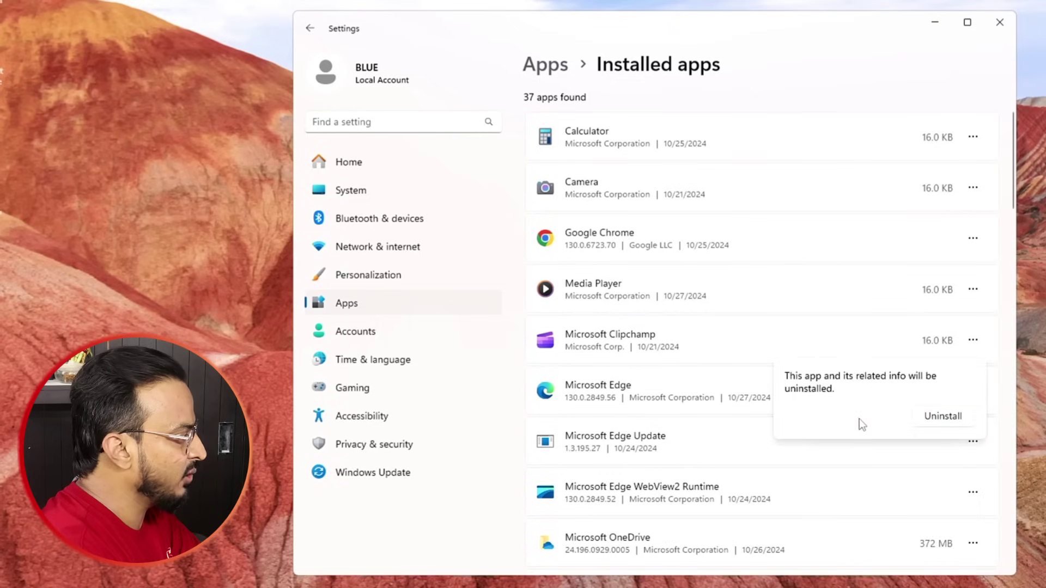
click(951, 420)
scroll(917, 424, down, 4)
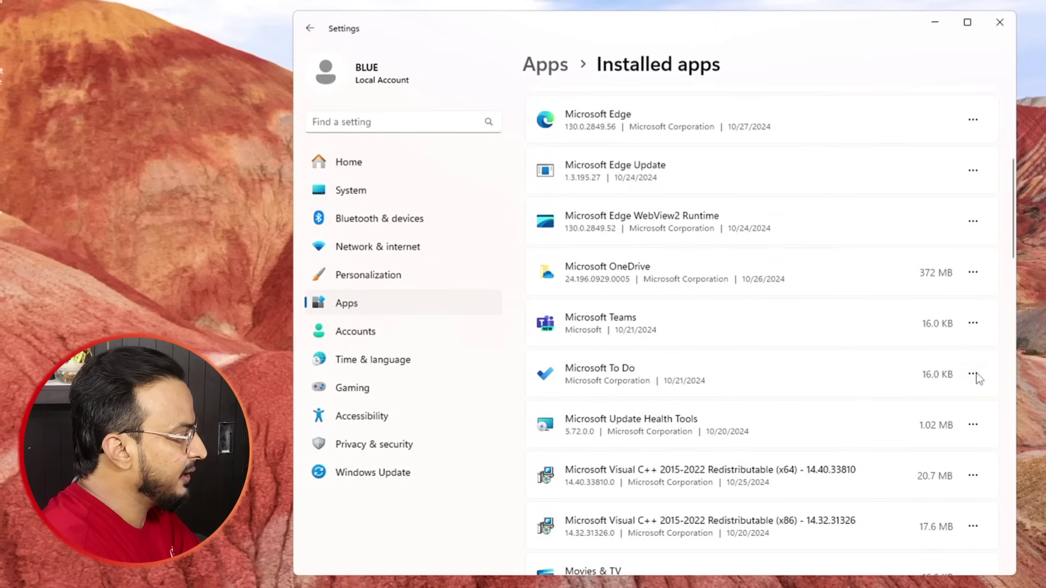
click(973, 324)
click(863, 398)
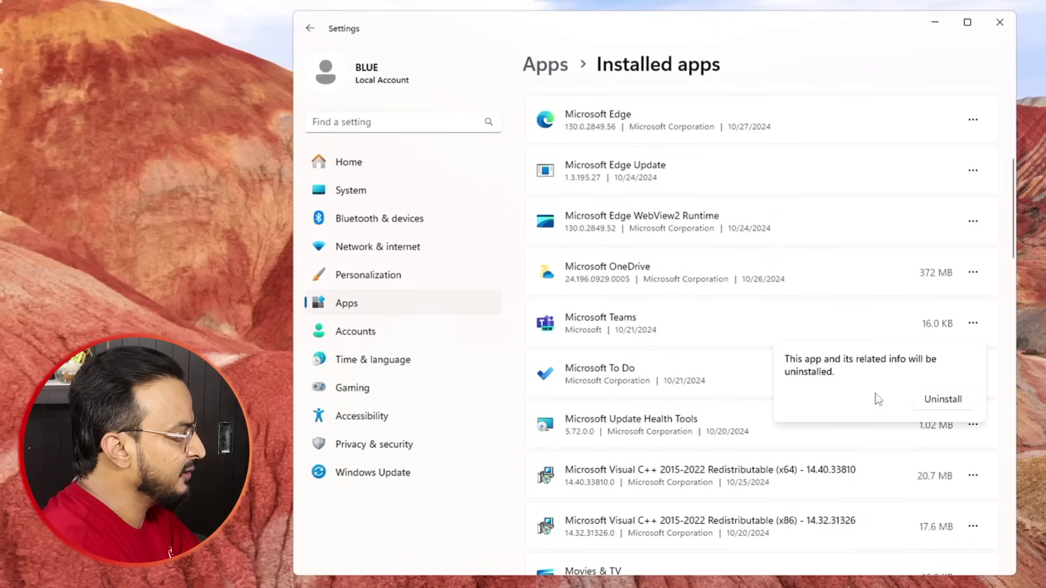
click(943, 402)
Uninstall the Microsoft To Do and News apps from the installed apps list.
click(973, 375)
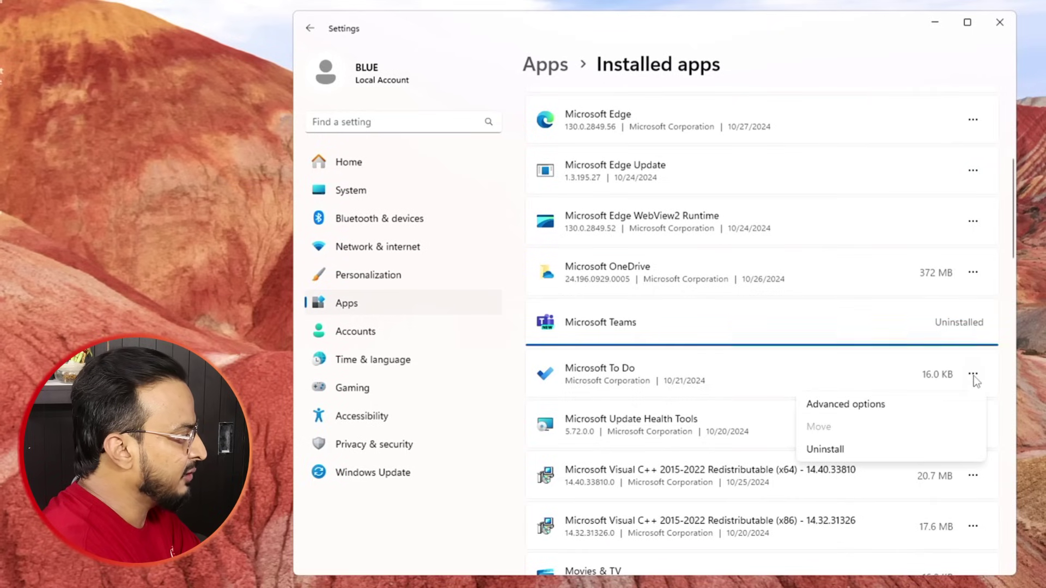
click(859, 452)
click(926, 450)
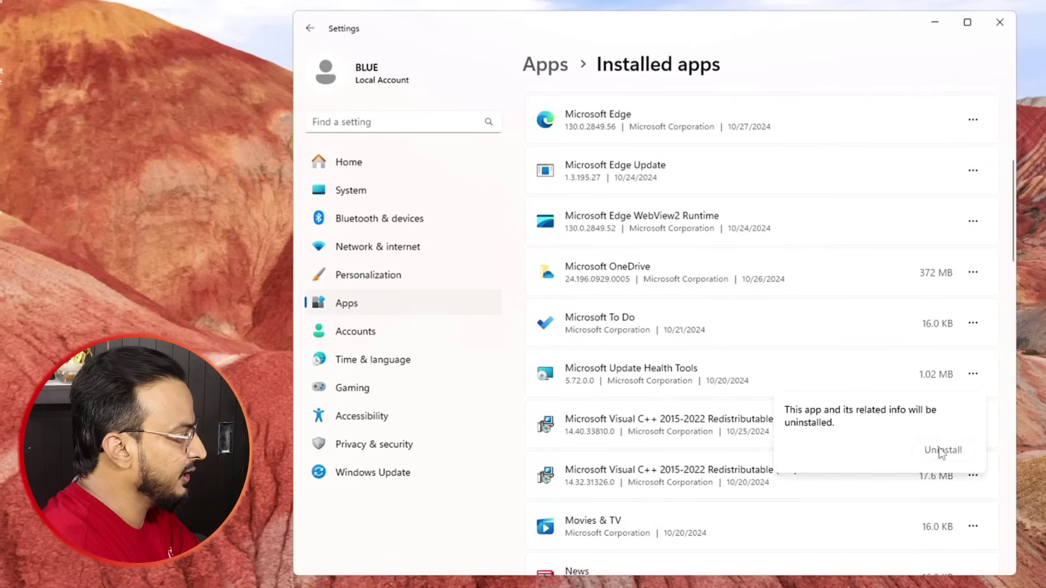
scroll(864, 415, down, 5)
click(972, 284)
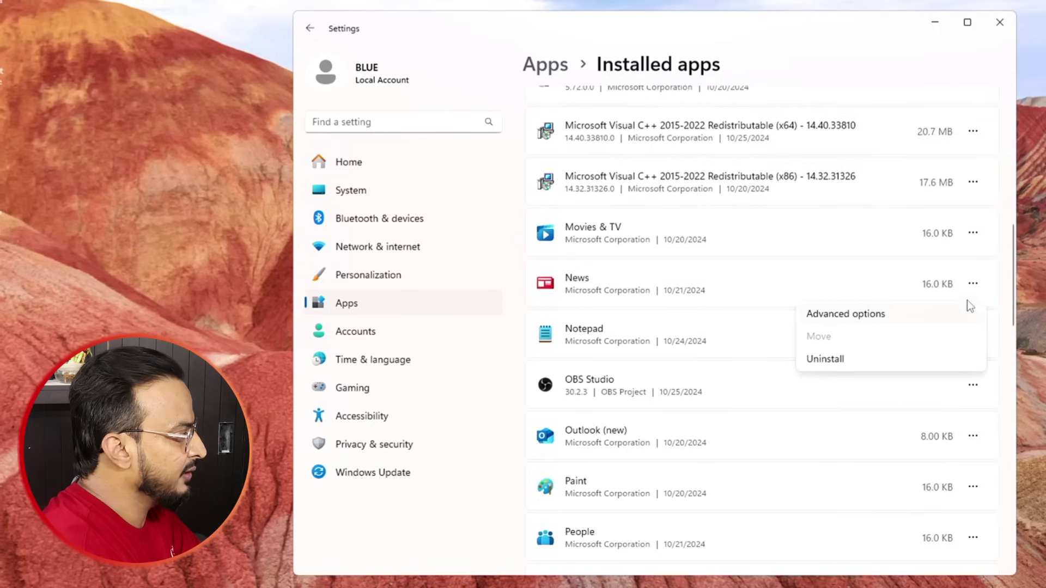
click(854, 364)
click(933, 315)
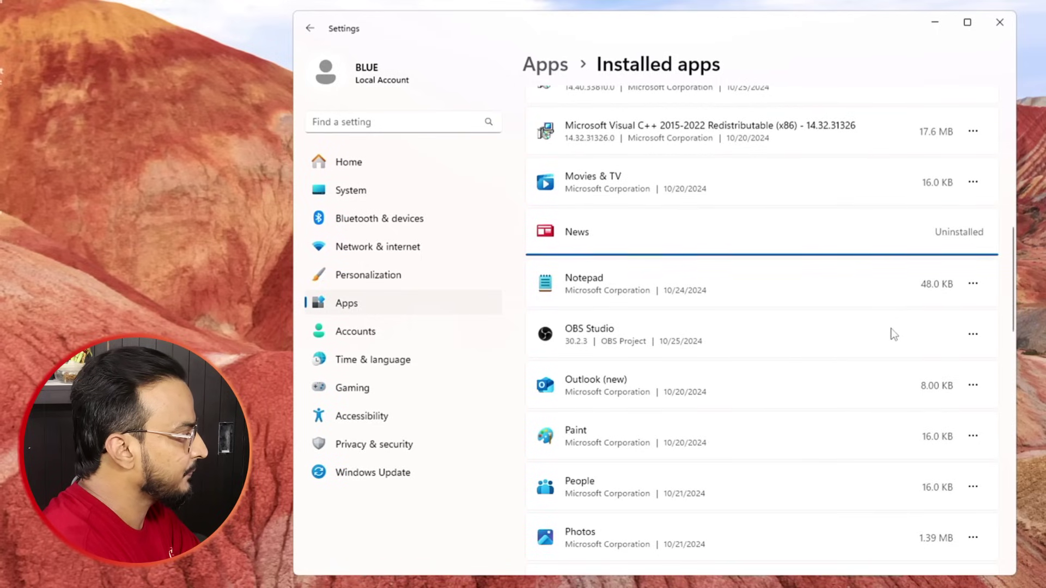
Uninstall the Power Automate app and the Solitaire & Casual Games app.
scroll(850, 349, down, 1)
scroll(724, 337, down, 4)
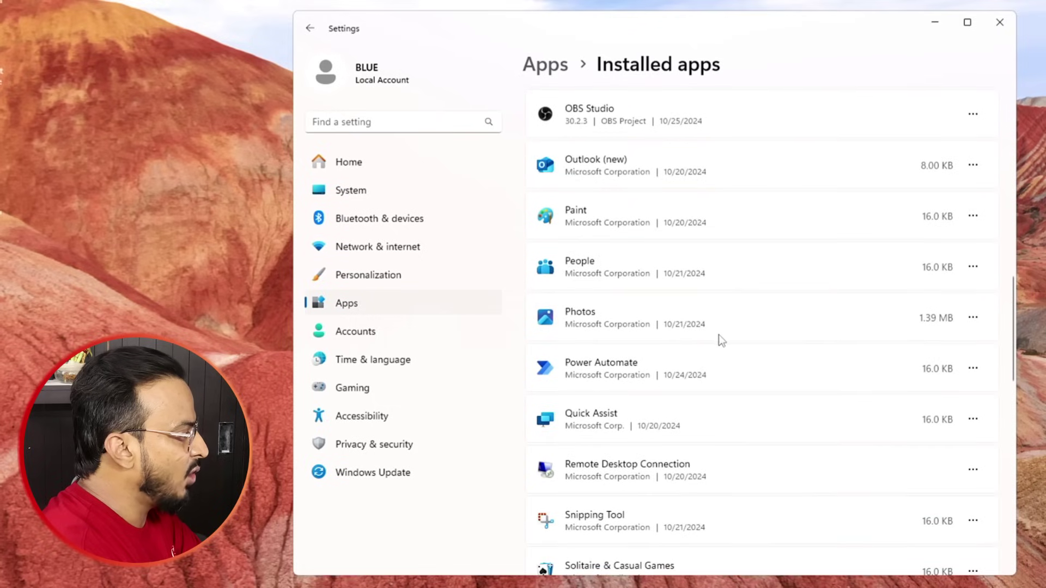
click(973, 319)
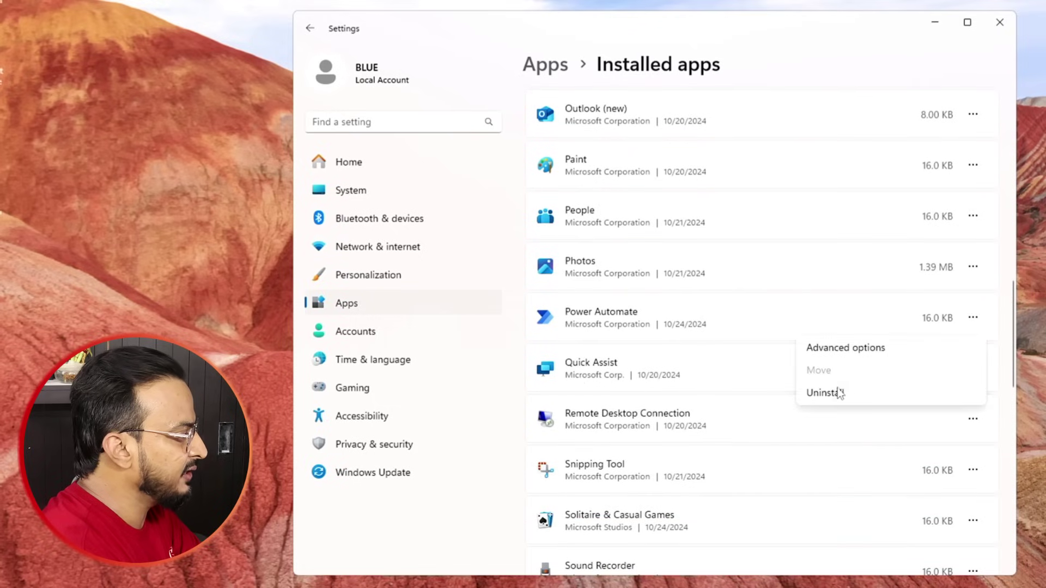
click(842, 390)
click(977, 399)
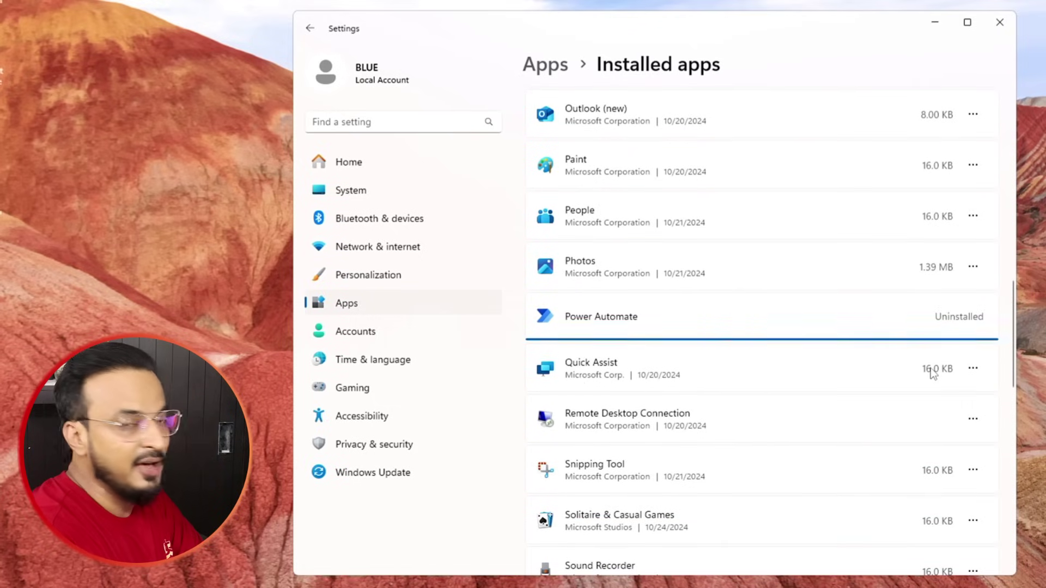
scroll(830, 373, down, 2)
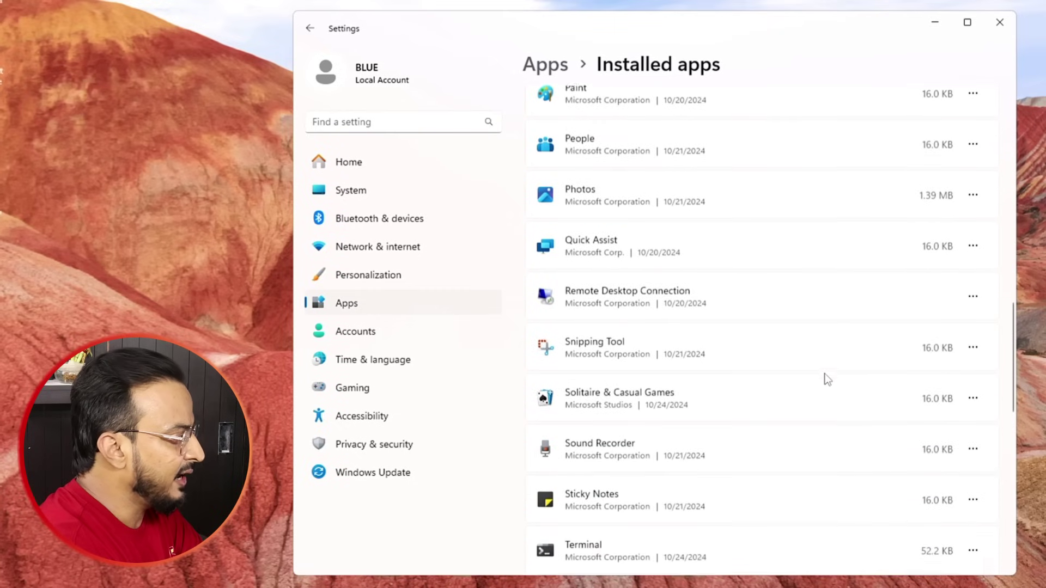
click(972, 396)
click(854, 467)
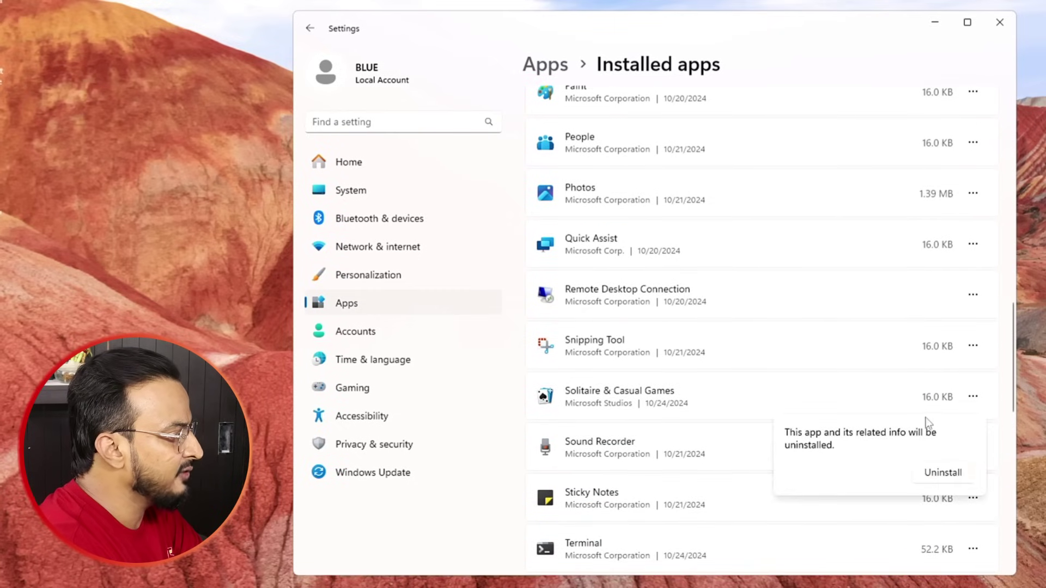
click(940, 473)
Uninstall the Web Media Extensions app from the installed apps list.
scroll(936, 469, down, 3)
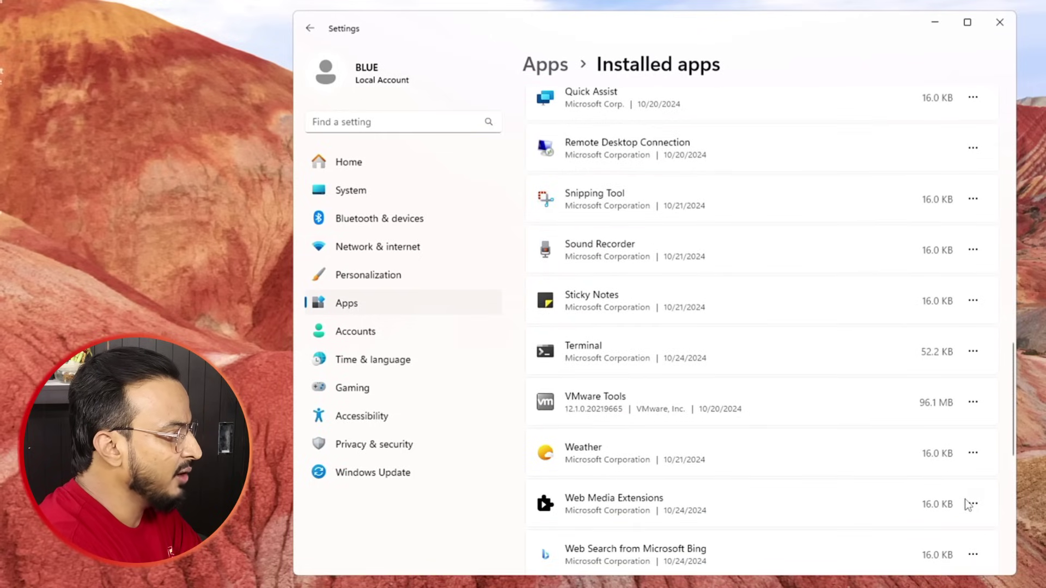
click(969, 504)
click(910, 472)
click(939, 464)
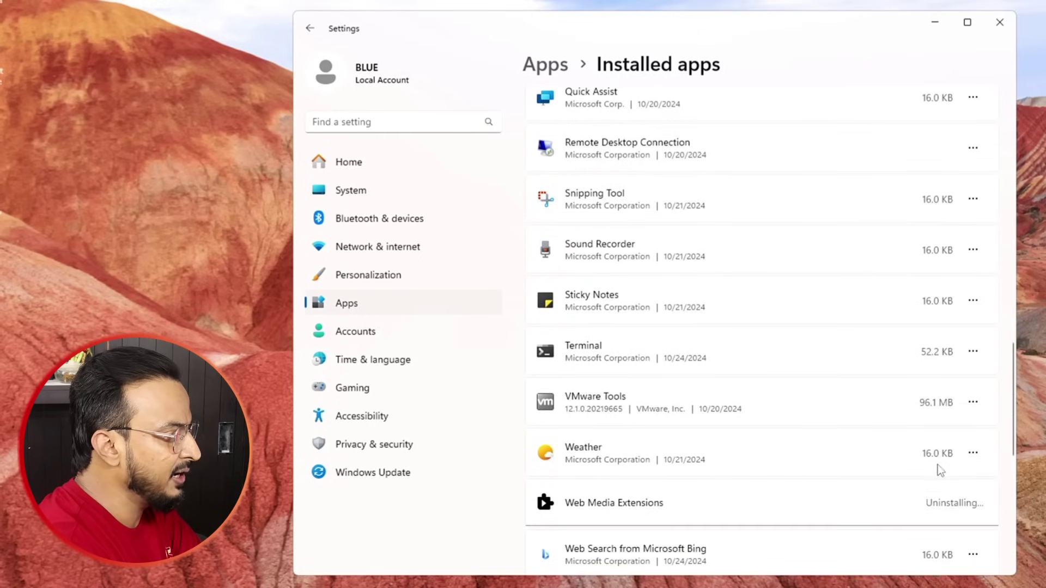
Uninstall Web Search from Microsoft Bing and close the Settings window.
scroll(807, 367, down, 1)
scroll(807, 376, down, 2)
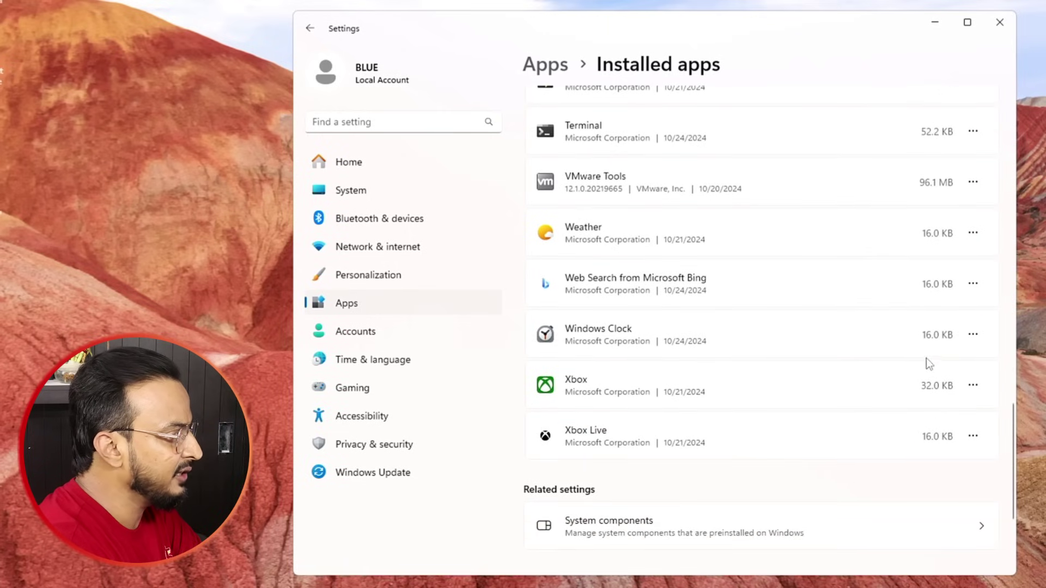
click(973, 284)
click(875, 358)
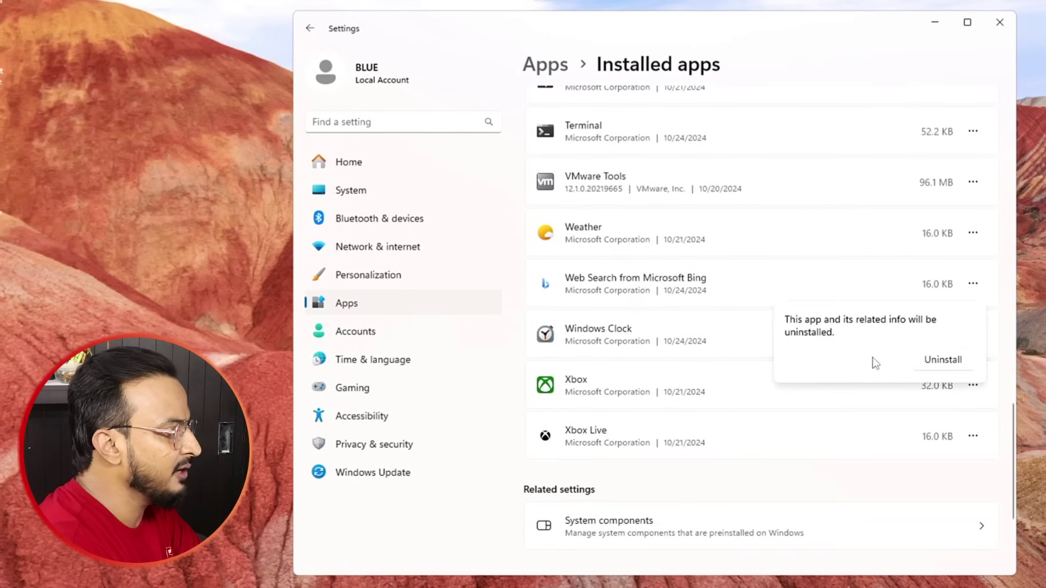
click(941, 359)
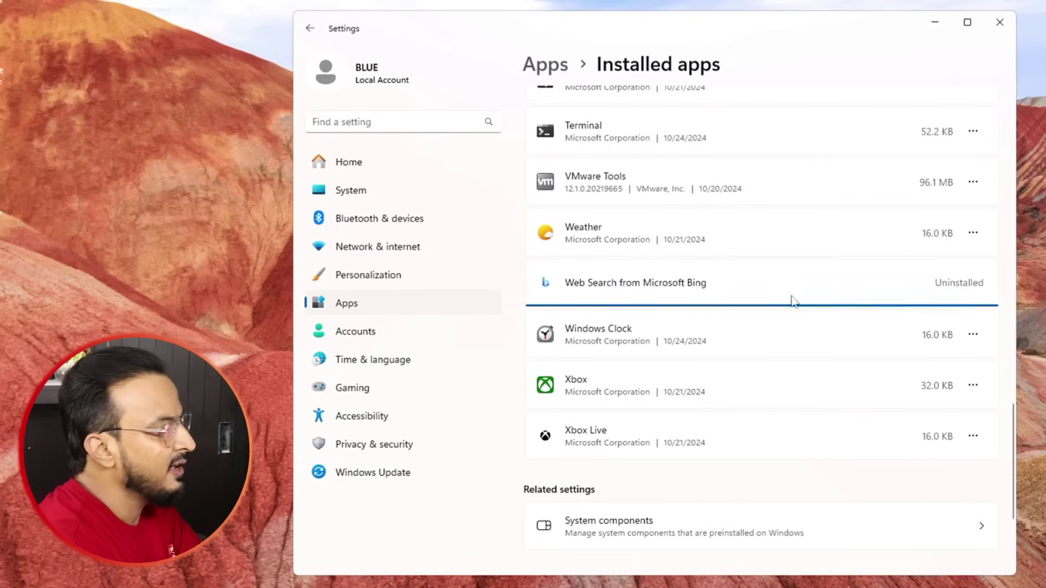
click(1011, 22)
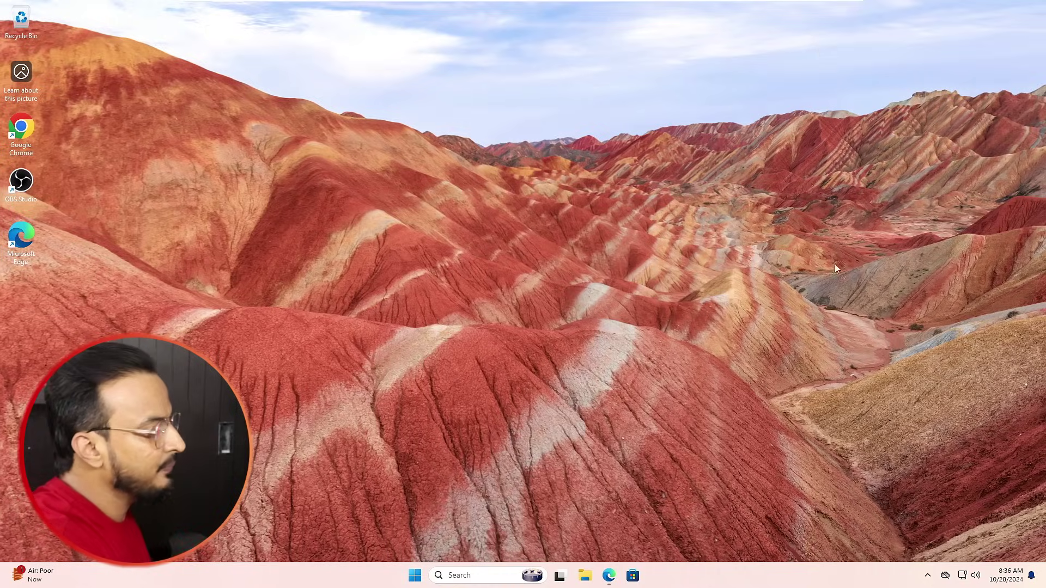
Switch to Microsoft Edge, search the web for hitman pro and view the HitmanPro website's home page.
key(alt+Tab)
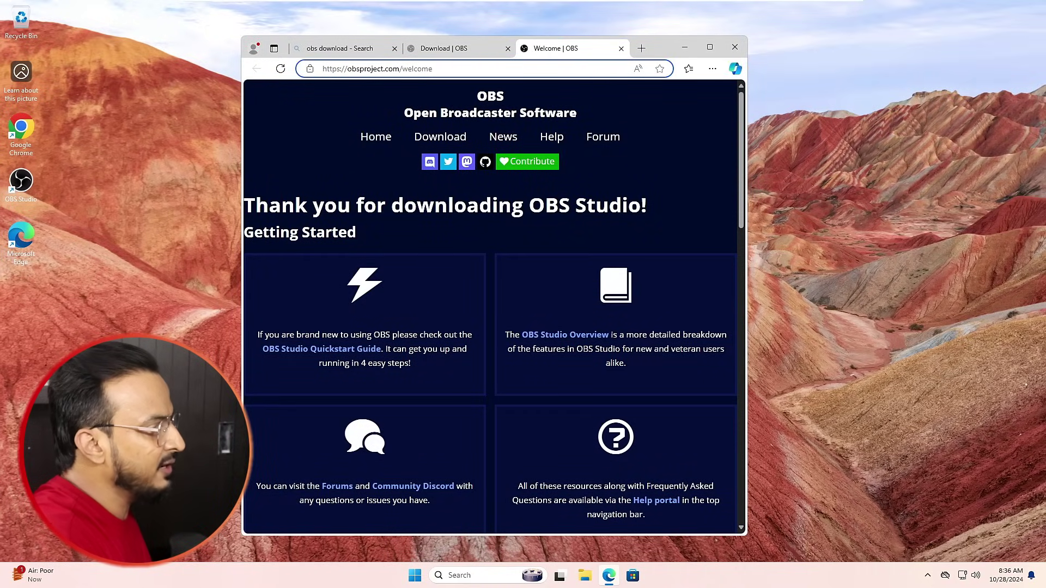
key(ctrl+l)
text(hitman pro)
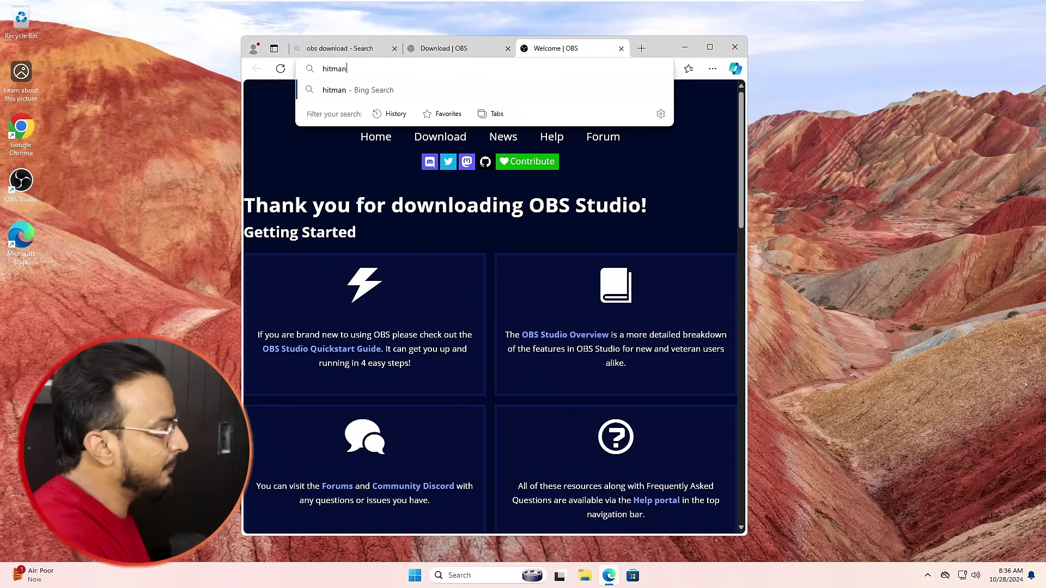
key(Return)
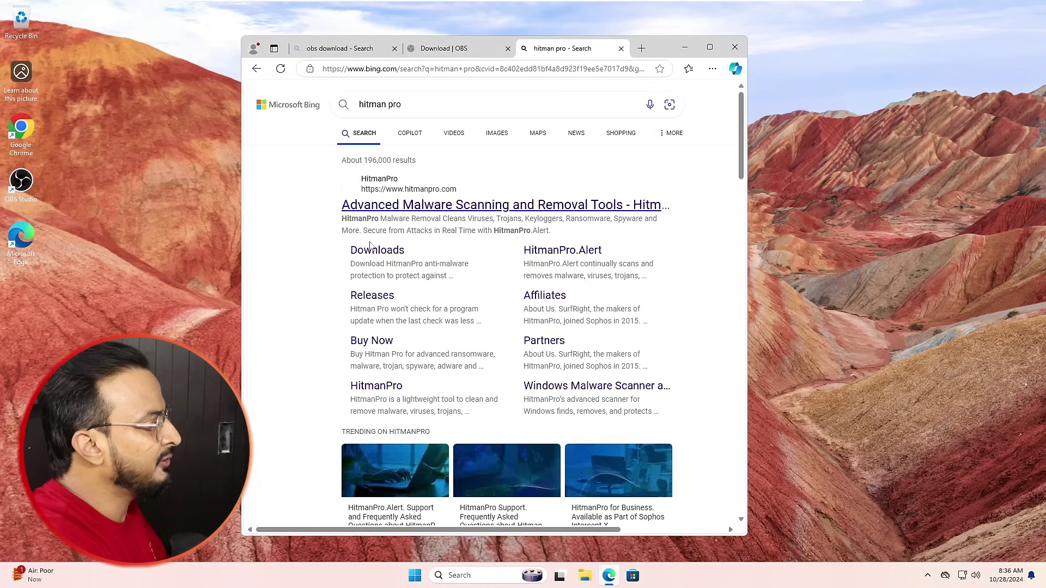
click(394, 209)
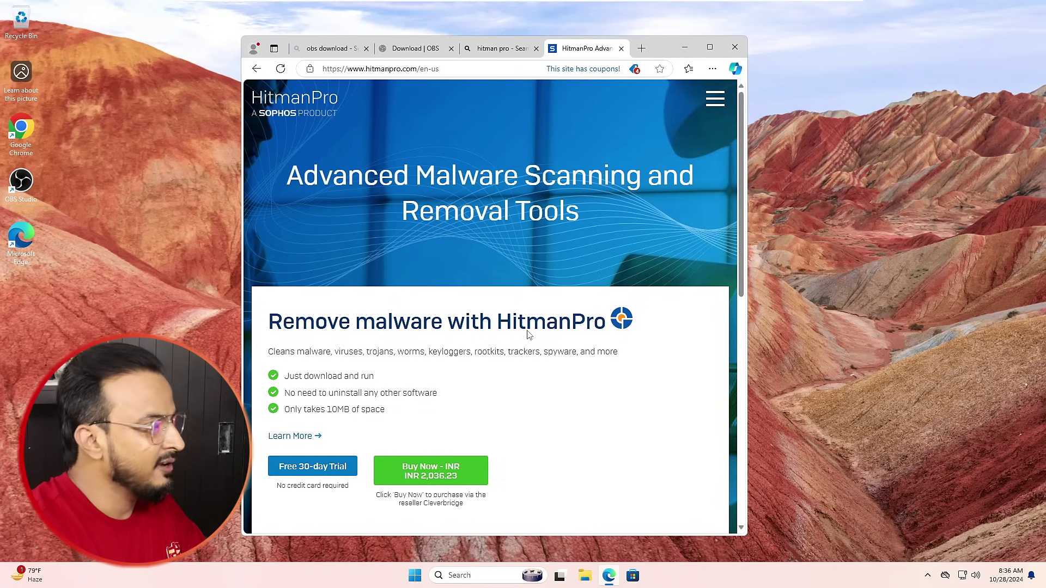
click(735, 48)
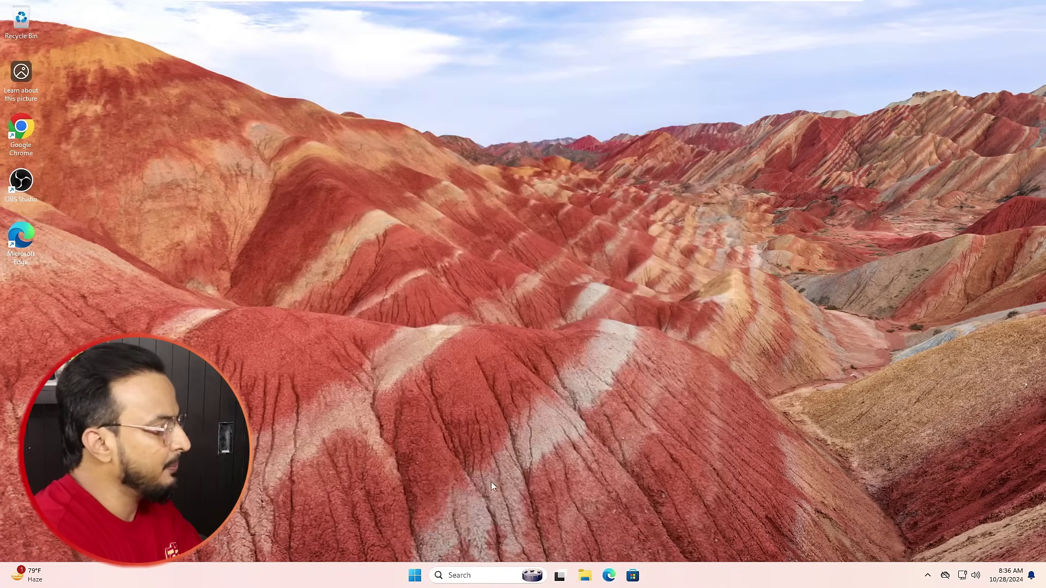
Restart the computer to apply the optimization changes.
click(421, 580)
click(658, 538)
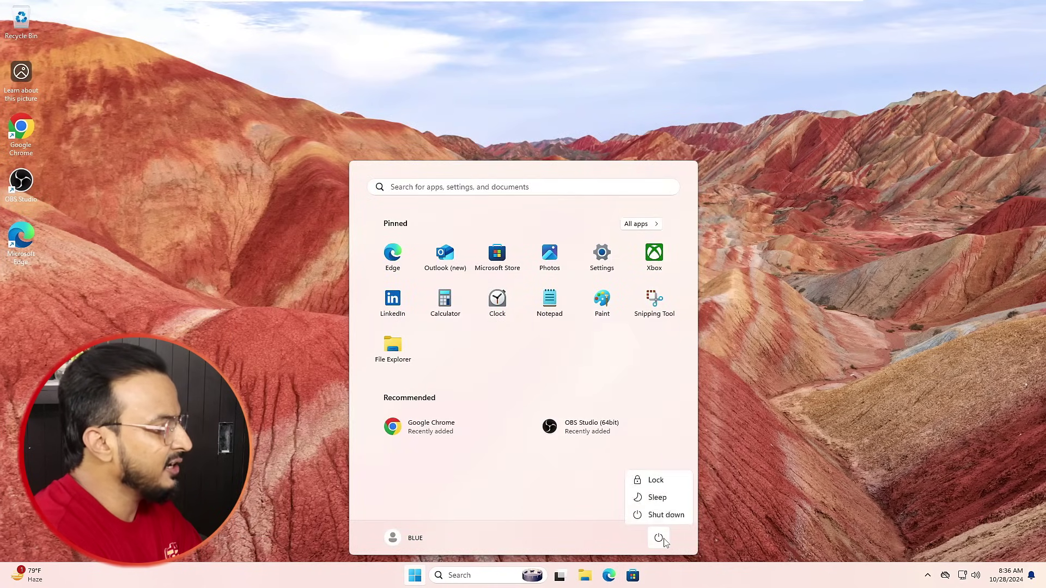
click(660, 514)
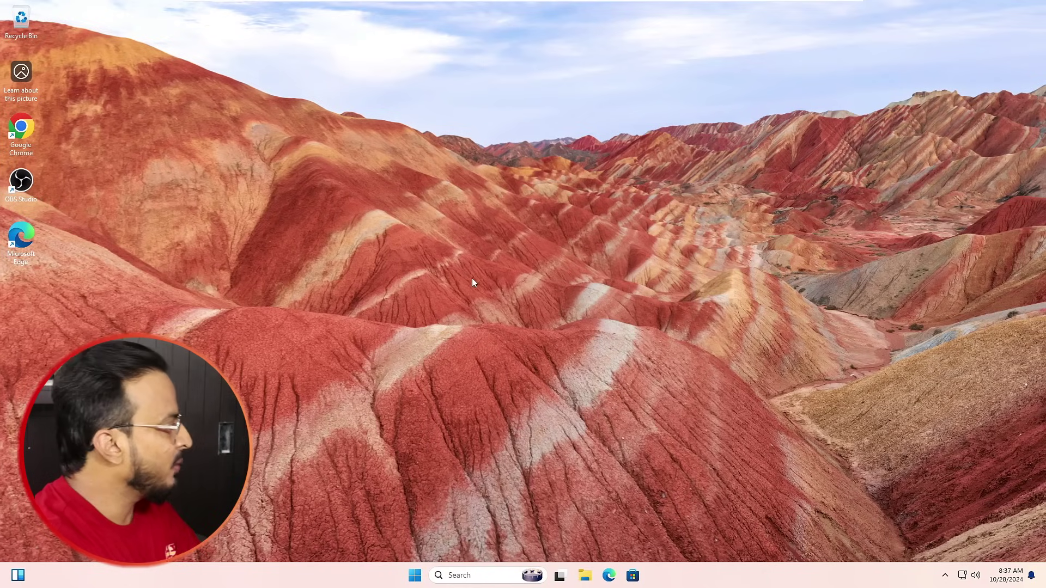
Open Task Manager and examine the CPU, memory and process figures on the Performance page.
right_click(376, 580)
click(423, 533)
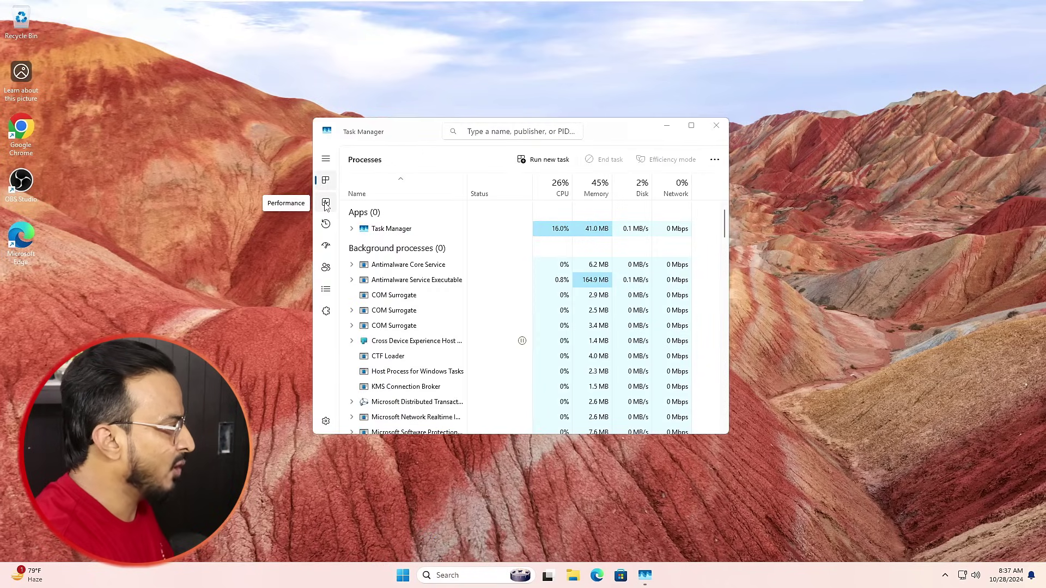
click(325, 203)
click(363, 193)
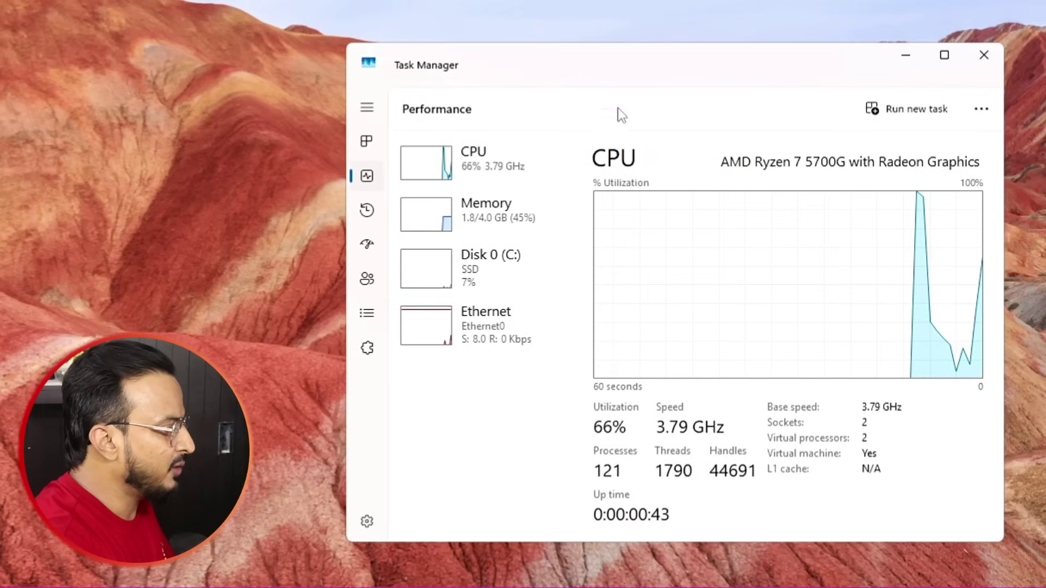